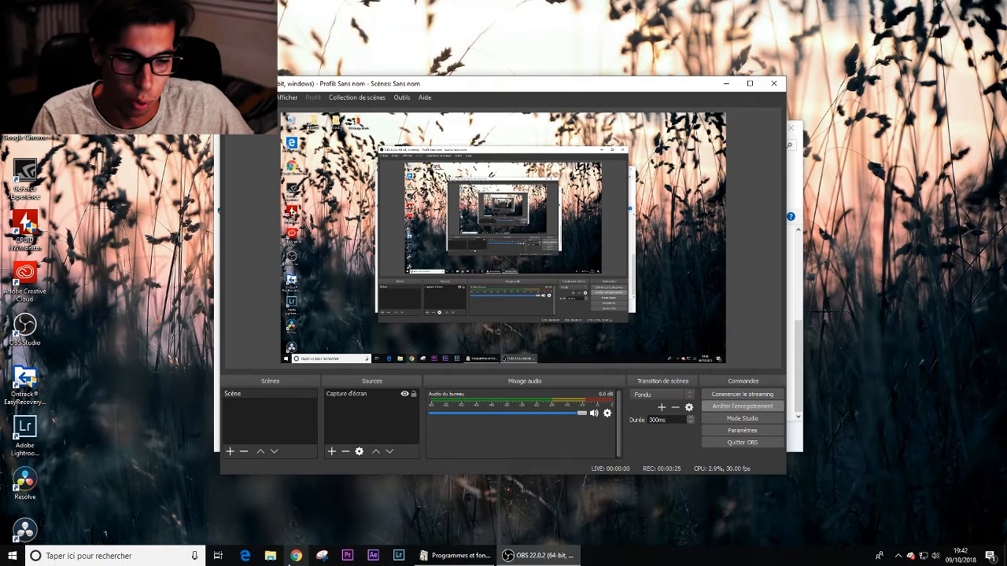
Open File Explorer, go to the insta folder, view DSC_8624 and the photo after it, and close the viewer.
{"action": "left_click", "coordinate": [272, 559]}
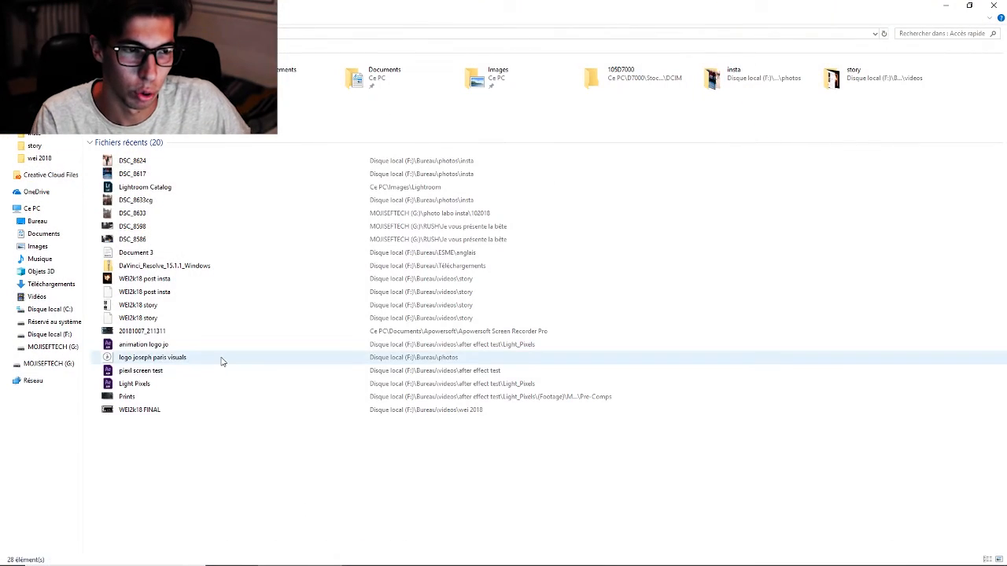
{"action": "left_click", "coordinate": [43, 137]}
{"action": "double_click", "coordinate": [346, 74]}
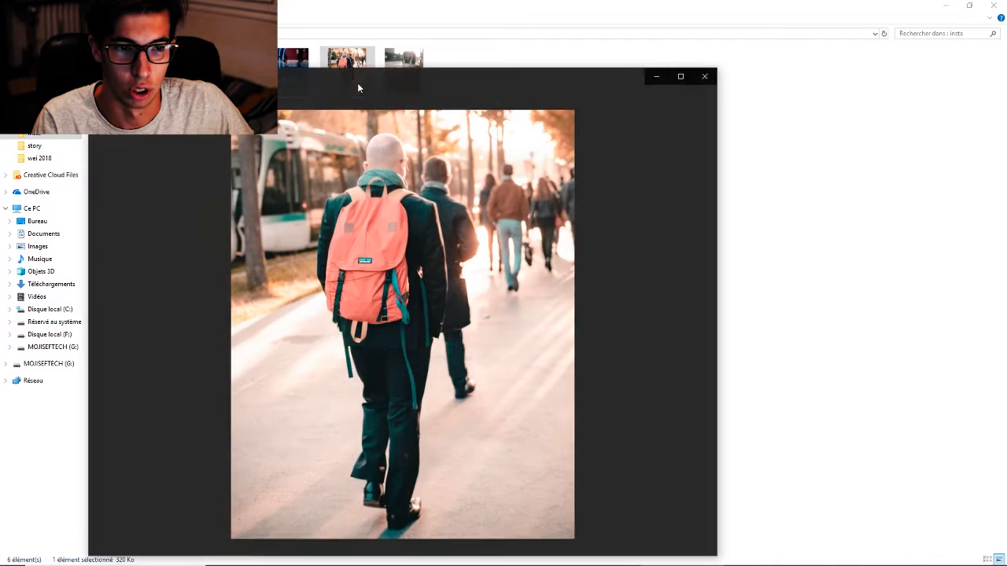
{"action": "left_click", "coordinate": [690, 322]}
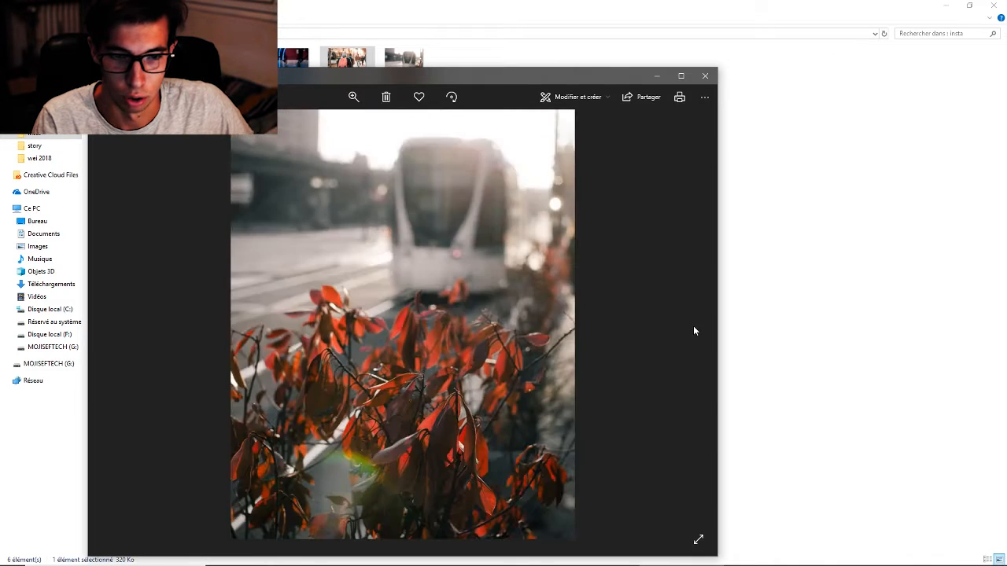
{"action": "left_click", "coordinate": [703, 79]}
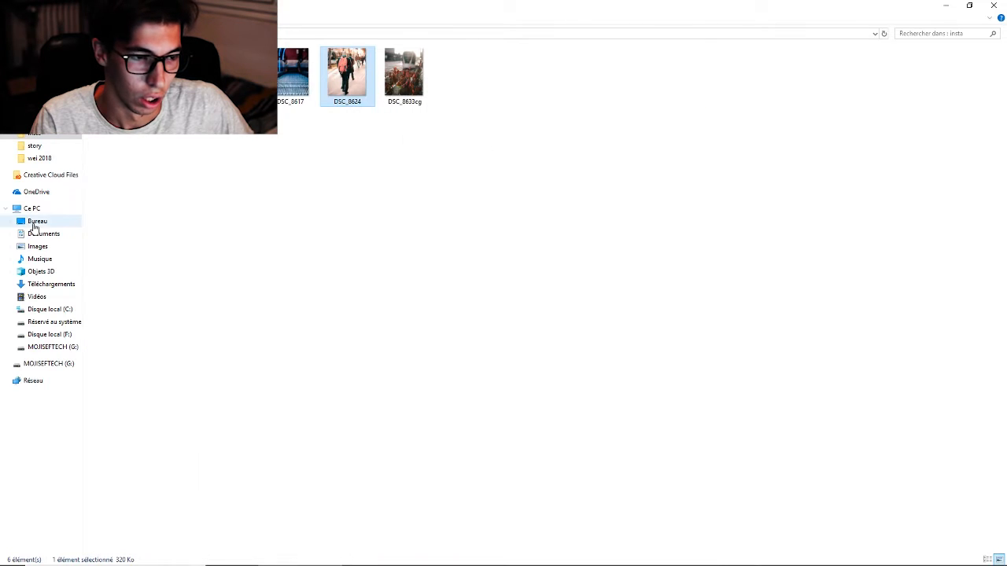
Browse to the 102018 folder inside photo labo insta on the MOJISEFTECH (G:) drive.
{"action": "left_click", "coordinate": [38, 209]}
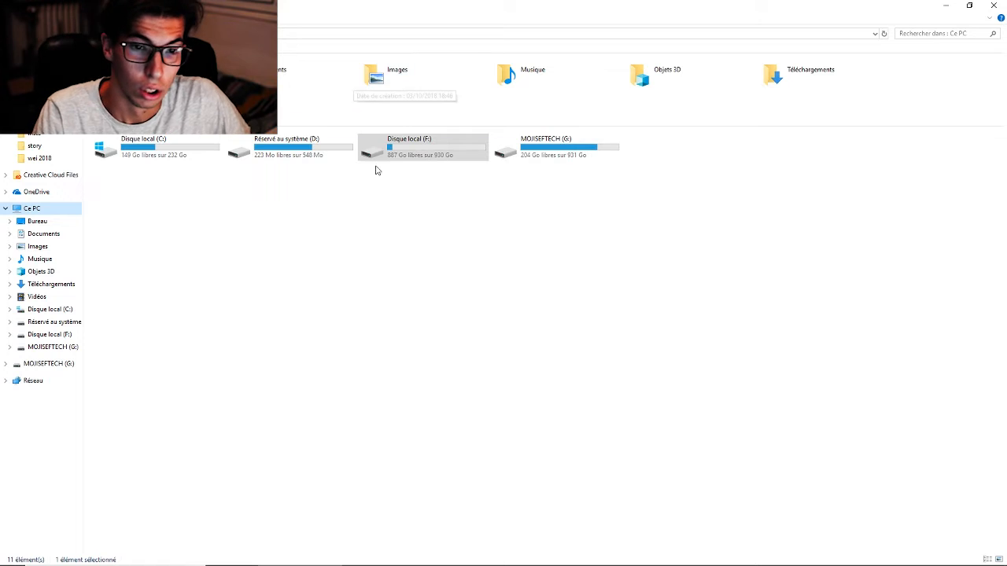
{"action": "double_click", "coordinate": [585, 153]}
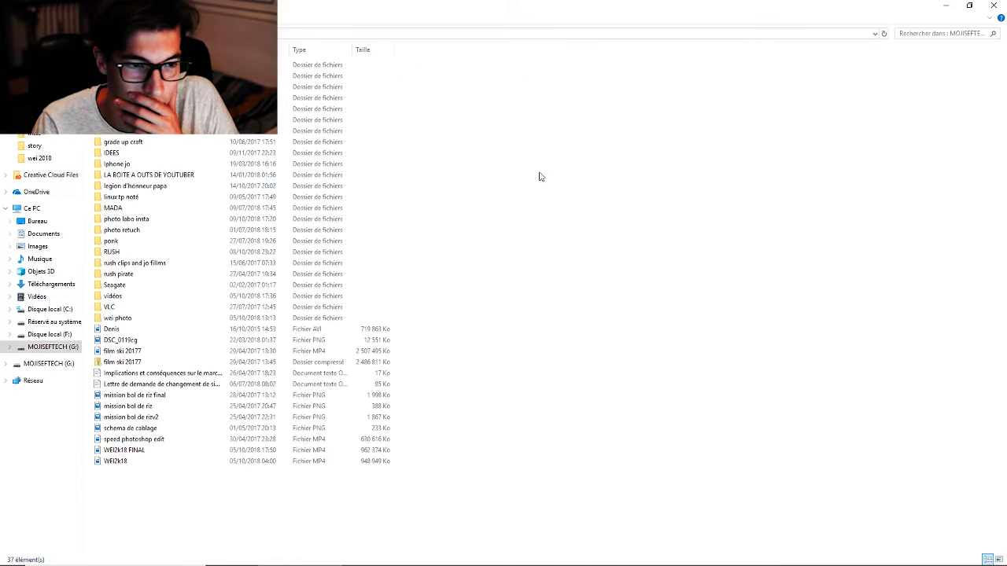
{"action": "double_click", "coordinate": [148, 220]}
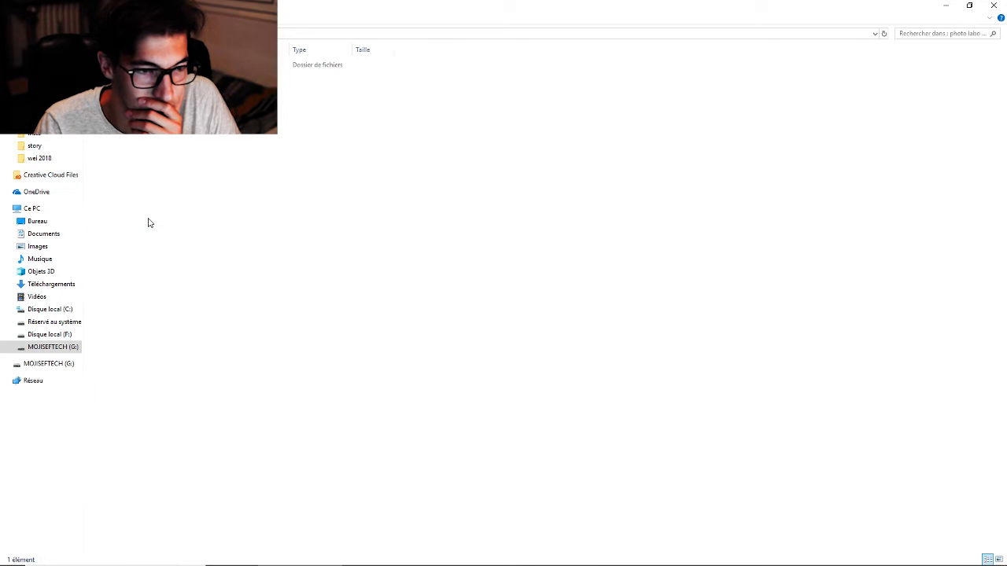
{"action": "double_click", "coordinate": [148, 65]}
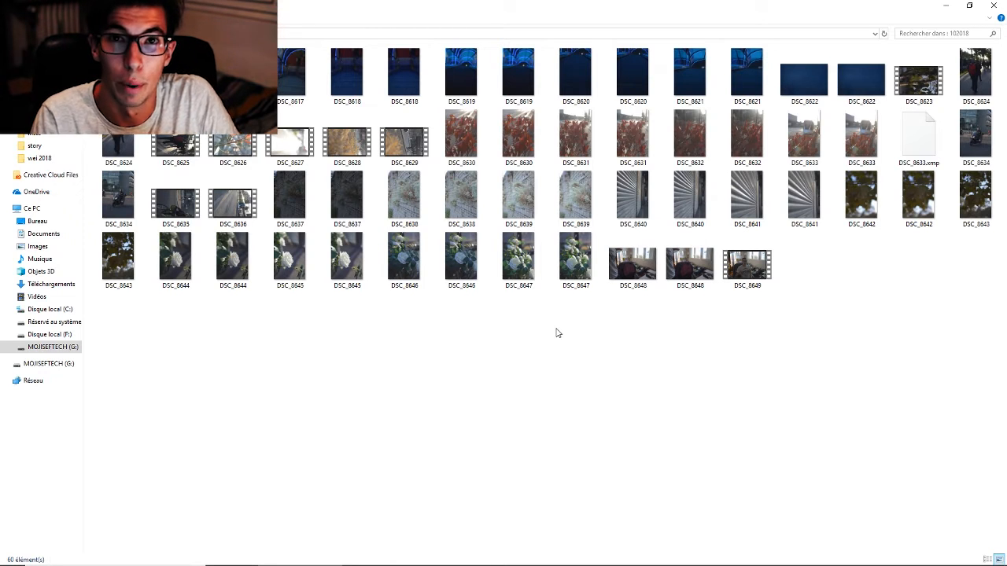
Examine the shots in the 102018 folder one by one, from the first photo to the red leaves with the tram, and close the viewer.
{"action": "double_click", "coordinate": [118, 75]}
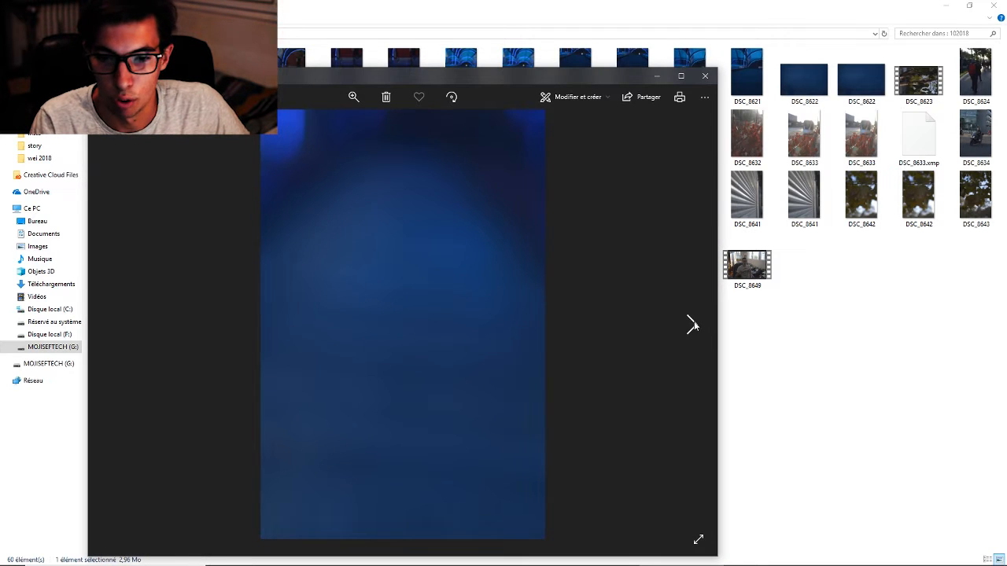
{"action": "left_click", "coordinate": [694, 327]}
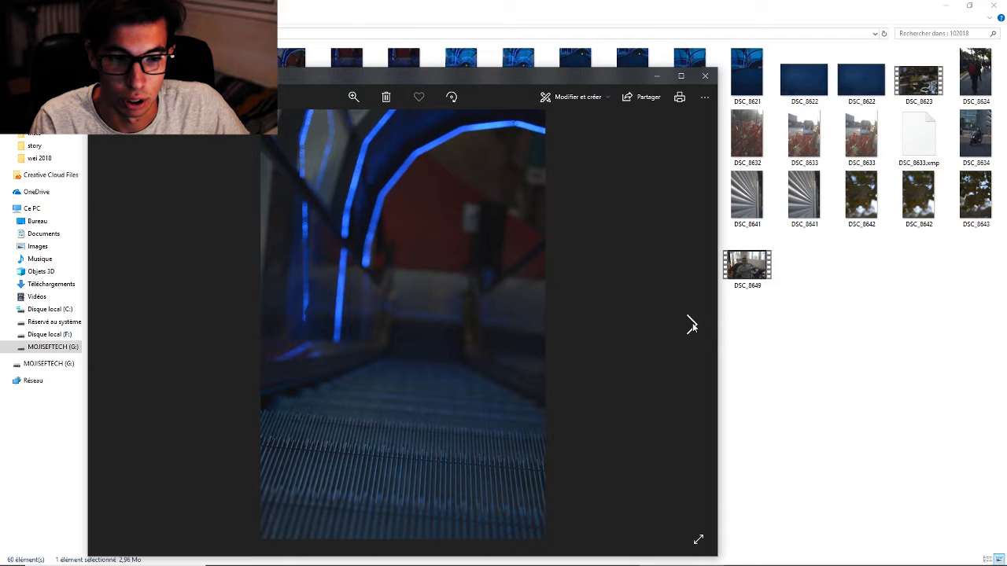
{"action": "left_click", "coordinate": [691, 325]}
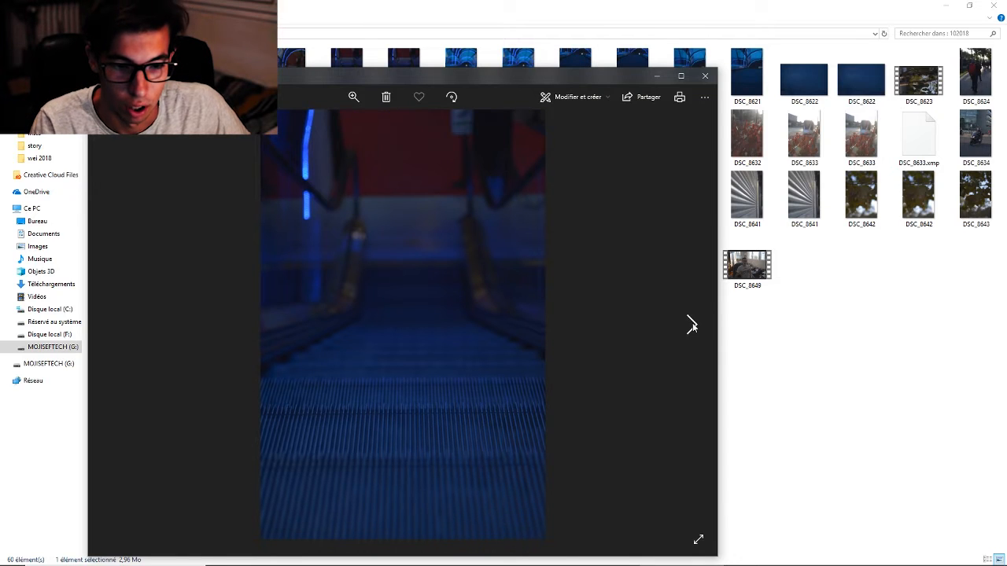
{"action": "left_click", "coordinate": [692, 325]}
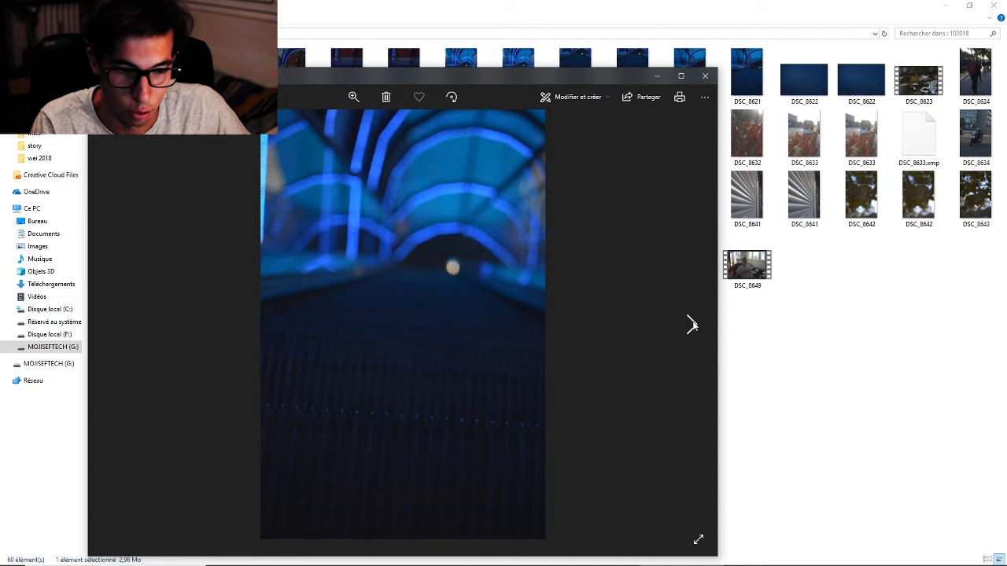
{"action": "left_click", "coordinate": [692, 325]}
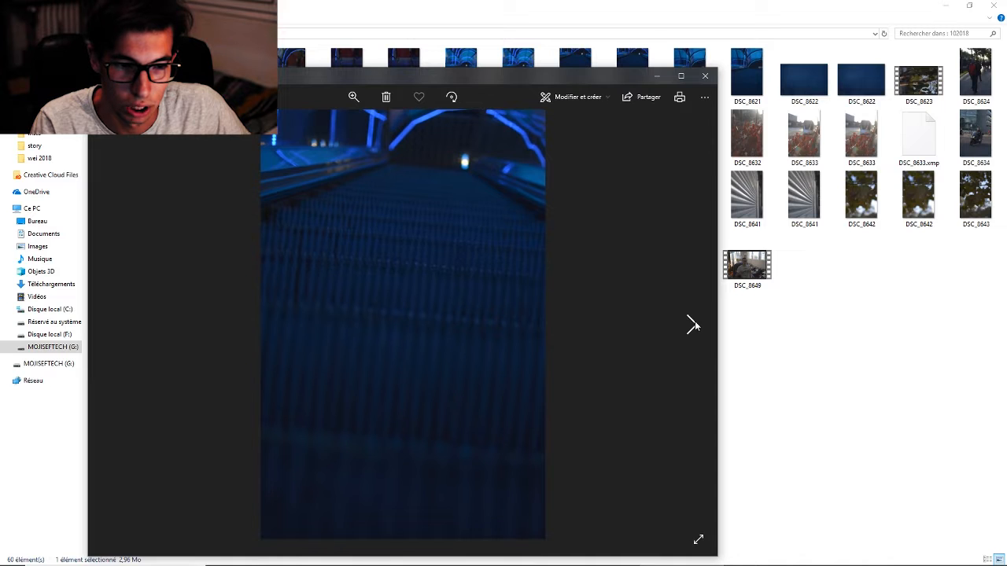
{"action": "left_click", "coordinate": [692, 325]}
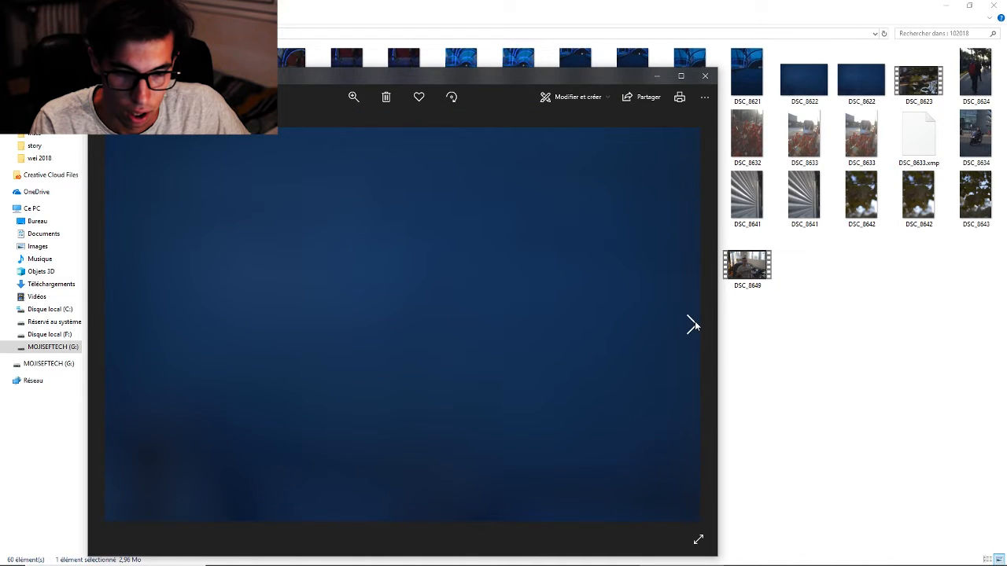
{"action": "left_click", "coordinate": [692, 324]}
{"action": "left_click", "coordinate": [692, 325]}
{"action": "left_click", "coordinate": [692, 325]}
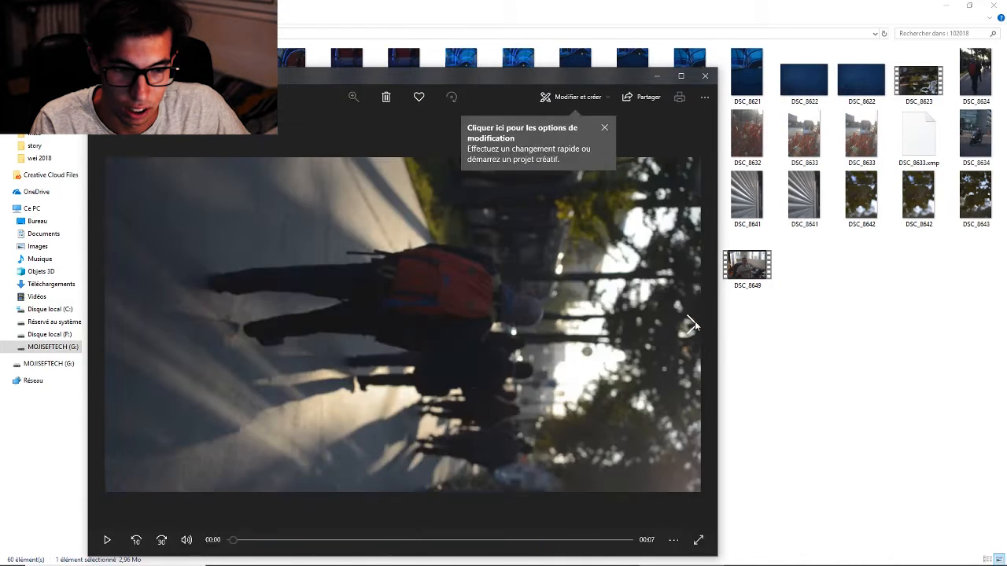
{"action": "left_click", "coordinate": [692, 325]}
{"action": "left_click", "coordinate": [692, 325]}
{"action": "left_click", "coordinate": [692, 325]}
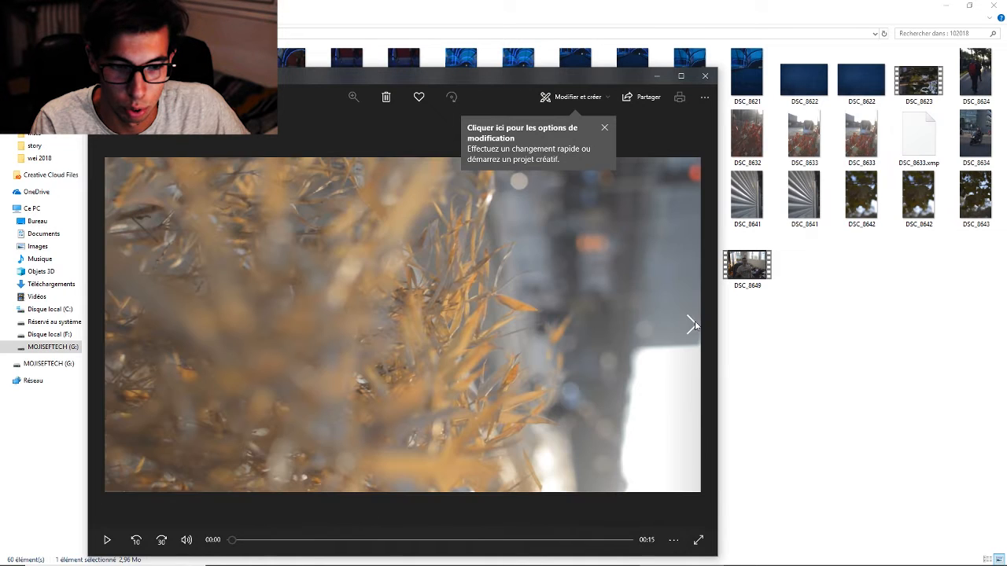
{"action": "left_click", "coordinate": [692, 324]}
{"action": "left_click", "coordinate": [692, 325]}
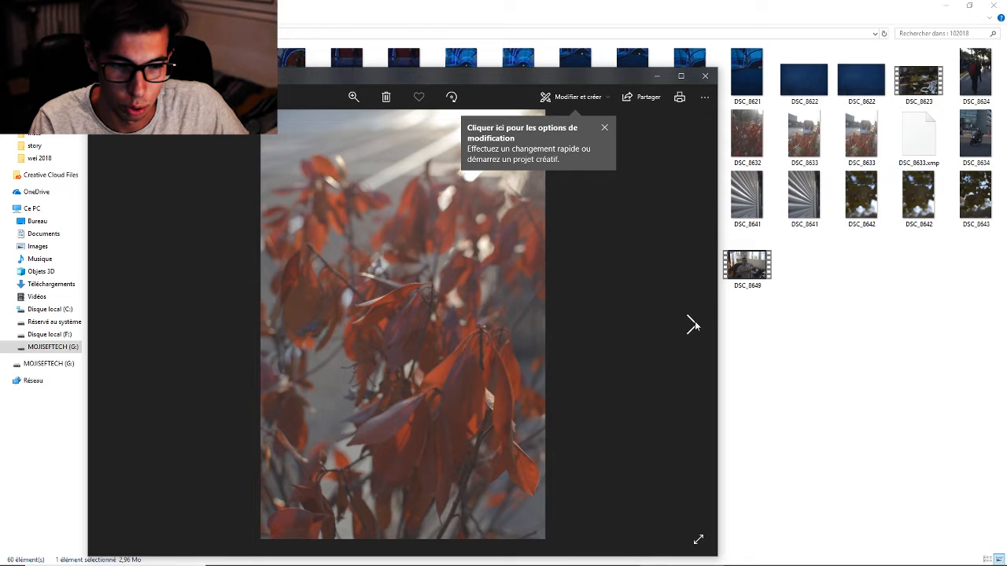
{"action": "left_click", "coordinate": [692, 325]}
{"action": "left_click", "coordinate": [693, 325]}
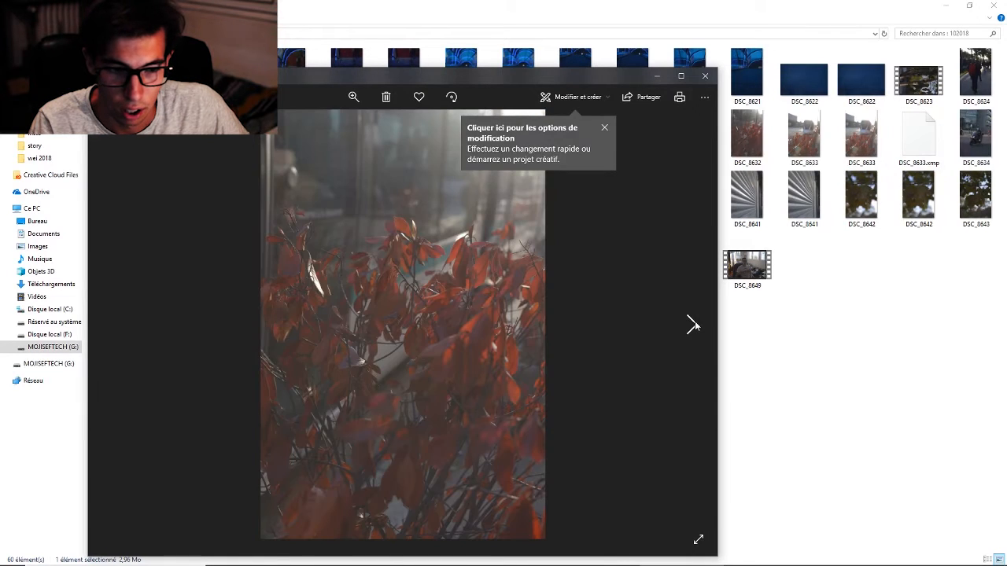
{"action": "left_click", "coordinate": [692, 325]}
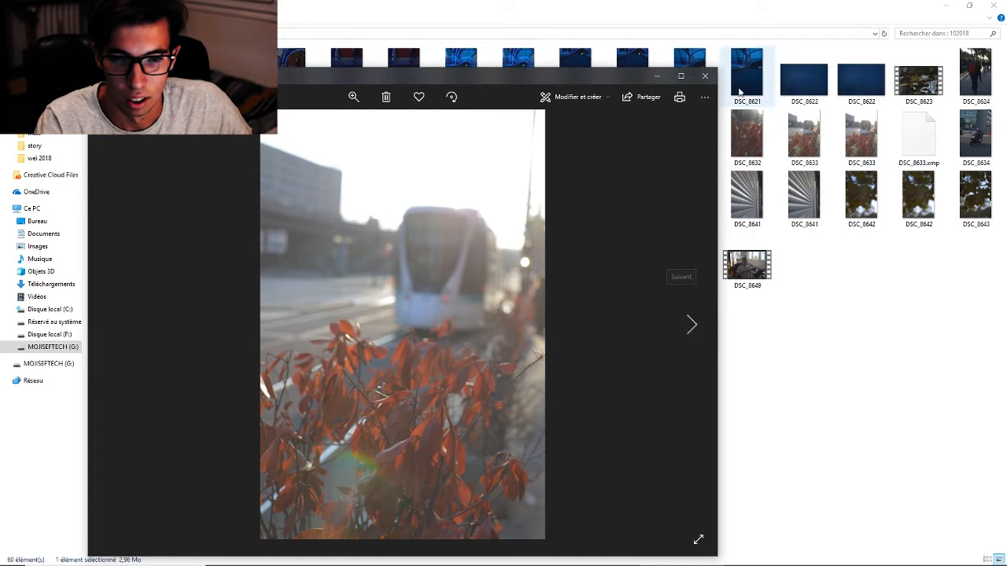
{"action": "left_click", "coordinate": [706, 76]}
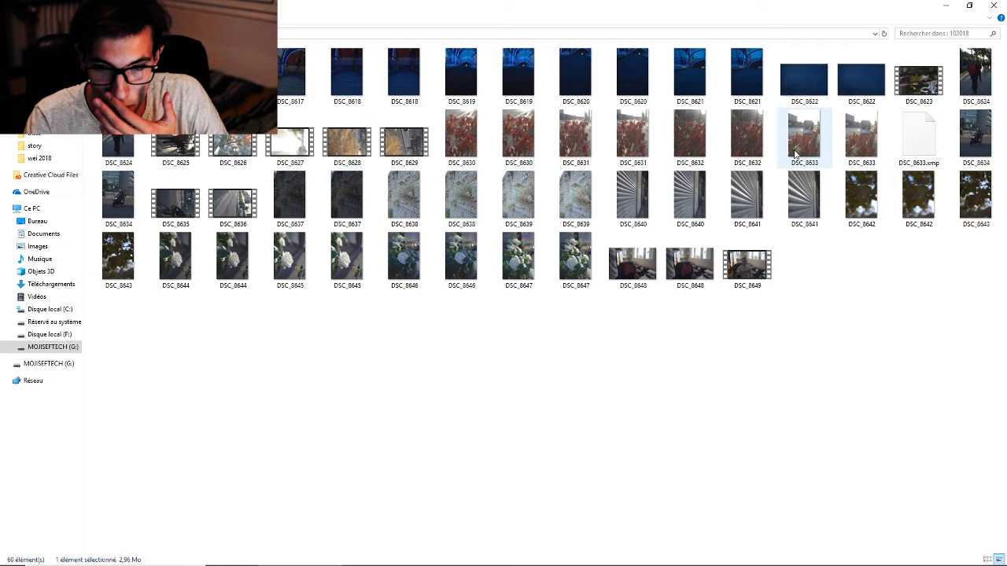
View DSC_8642 and the following leaf and white rose photos, return to the leaf shot, and close the viewer.
{"action": "double_click", "coordinate": [862, 197]}
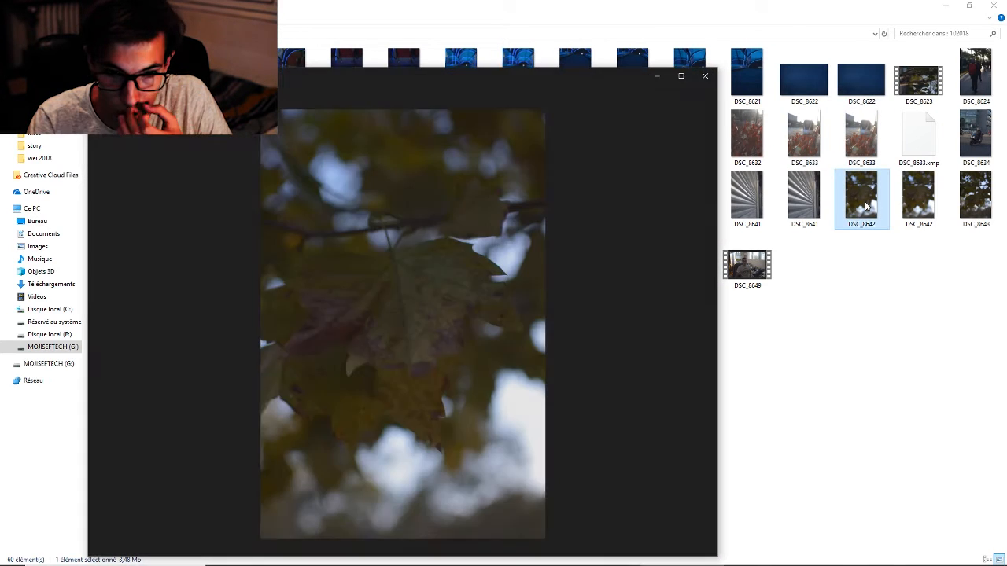
{"action": "left_click", "coordinate": [692, 323]}
{"action": "left_click", "coordinate": [693, 323]}
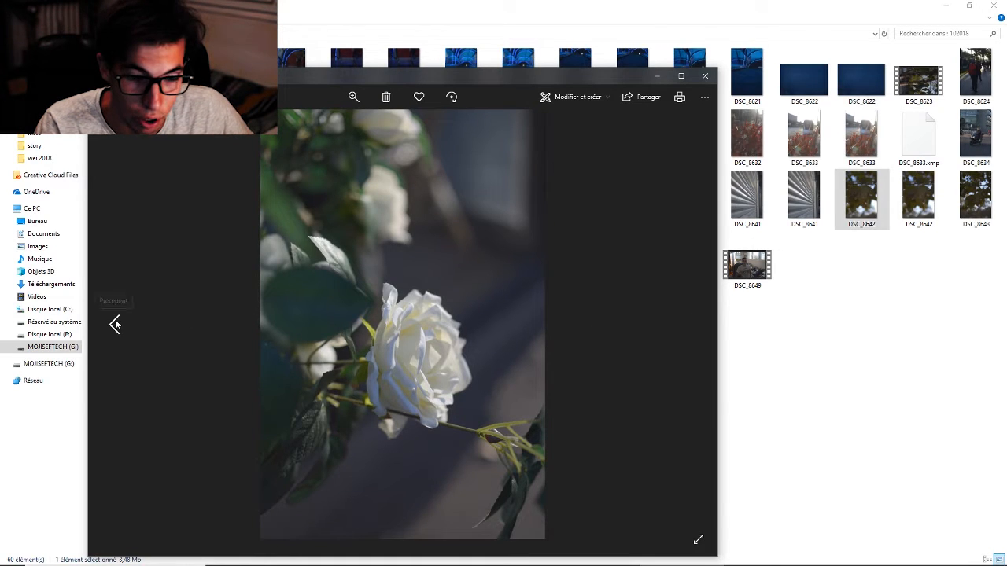
{"action": "left_click", "coordinate": [692, 324]}
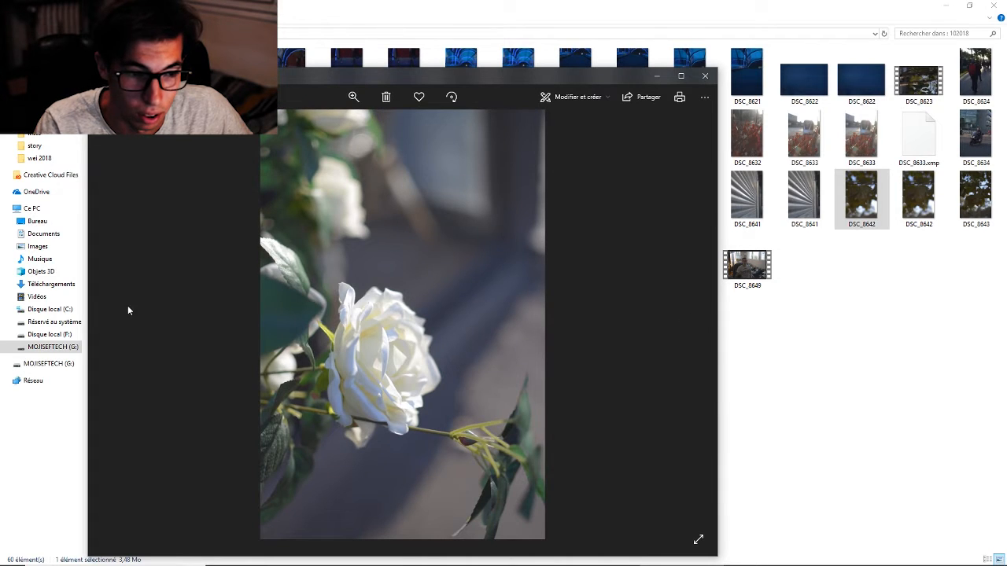
{"action": "left_click", "coordinate": [116, 323]}
{"action": "left_click", "coordinate": [116, 323]}
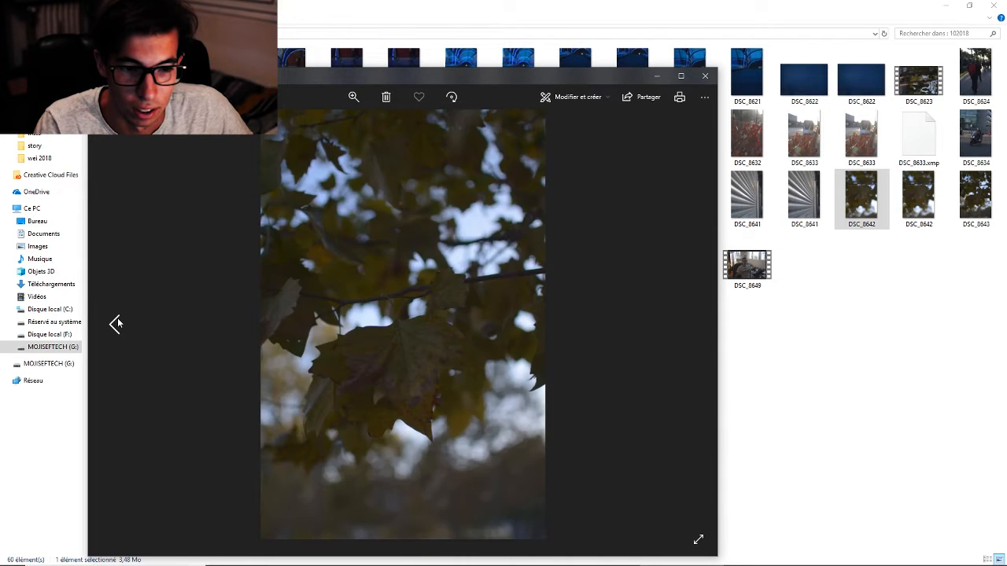
{"action": "left_click", "coordinate": [115, 323]}
{"action": "left_click", "coordinate": [116, 323]}
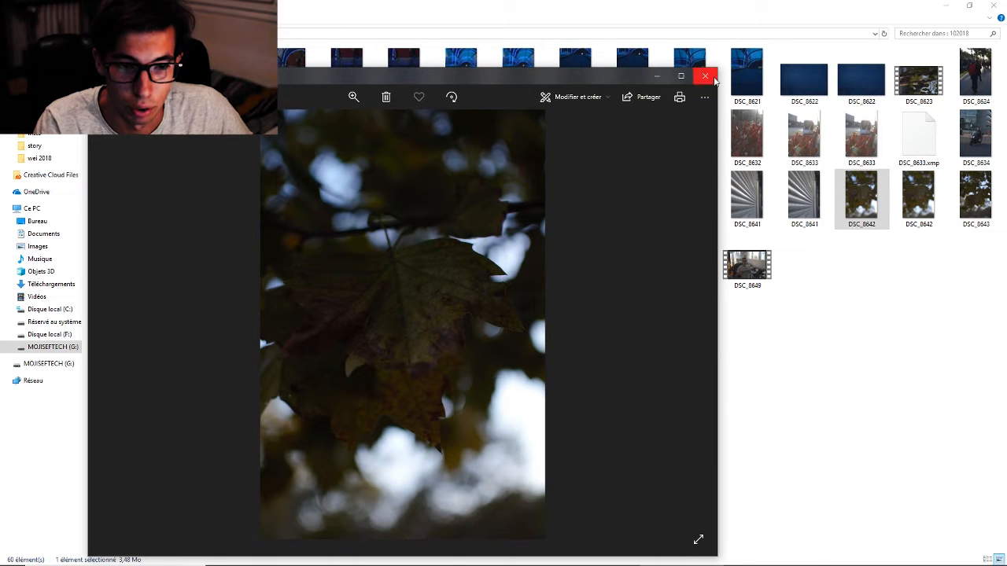
{"action": "left_click", "coordinate": [705, 75]}
Reopen DSC_8642, compare it with the neighbouring leaf, white rose and corrugated metal photos, and close the viewer.
{"action": "key", "text": "Return"}
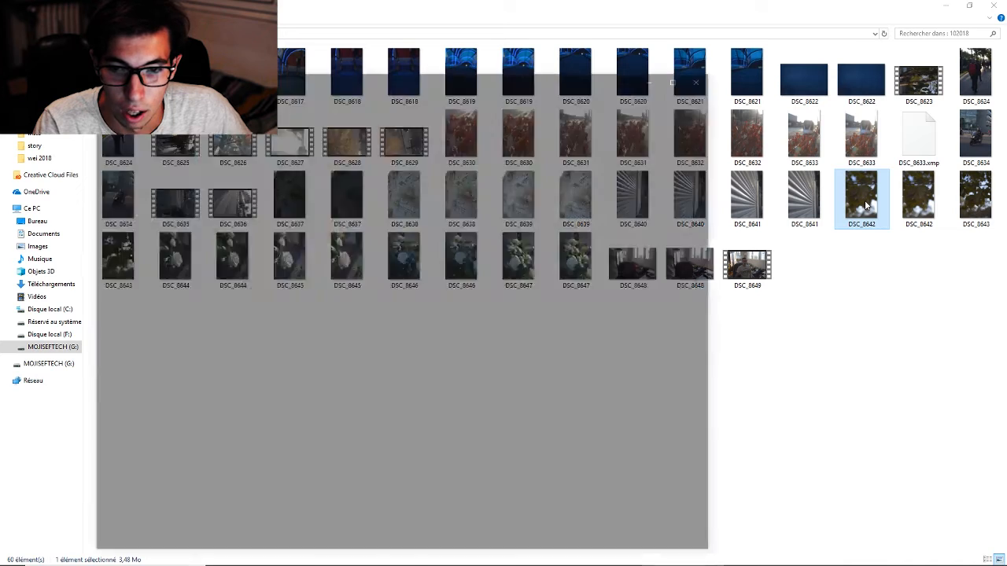
{"action": "left_click", "coordinate": [692, 322]}
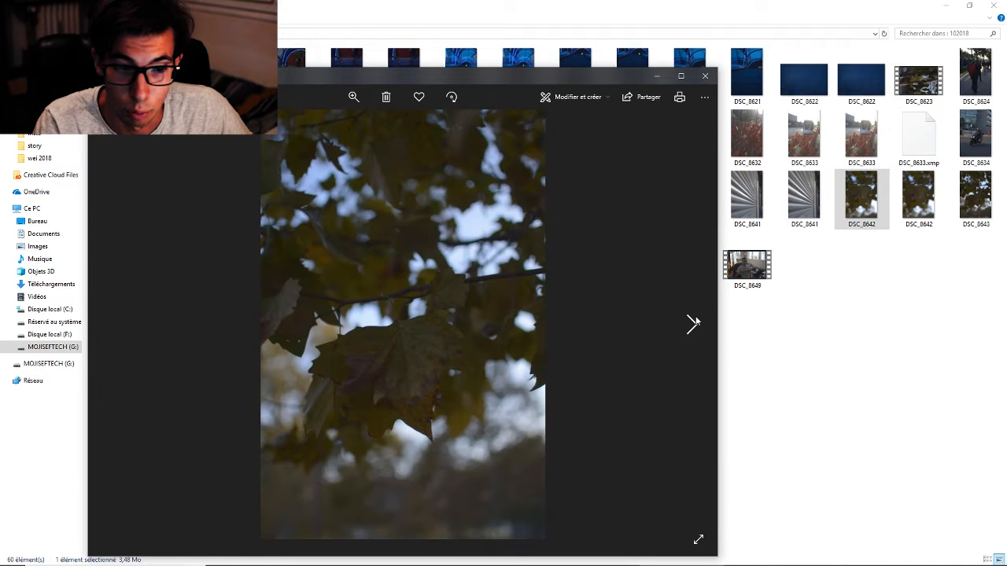
{"action": "left_click", "coordinate": [693, 322]}
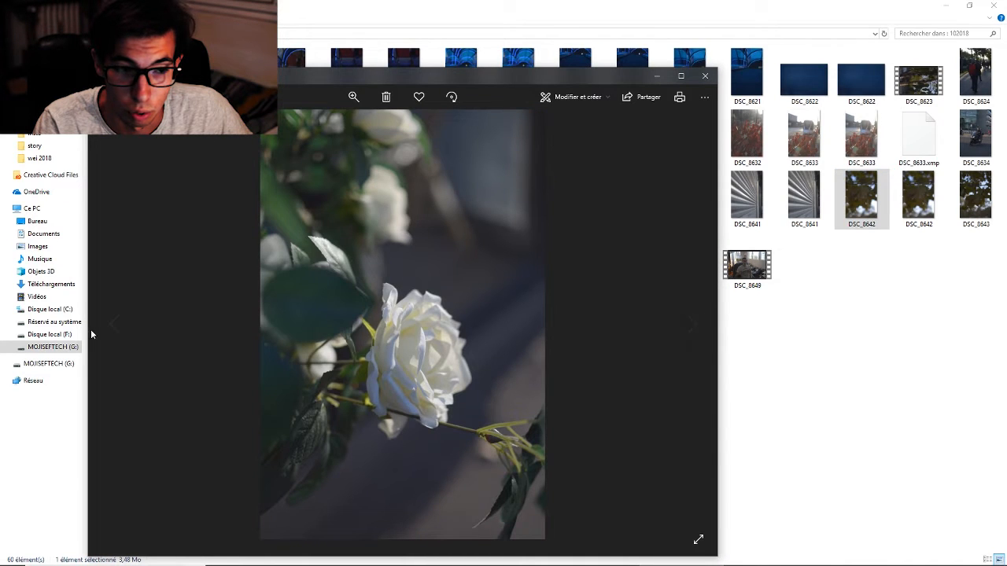
{"action": "left_click", "coordinate": [113, 325]}
{"action": "left_click", "coordinate": [112, 324]}
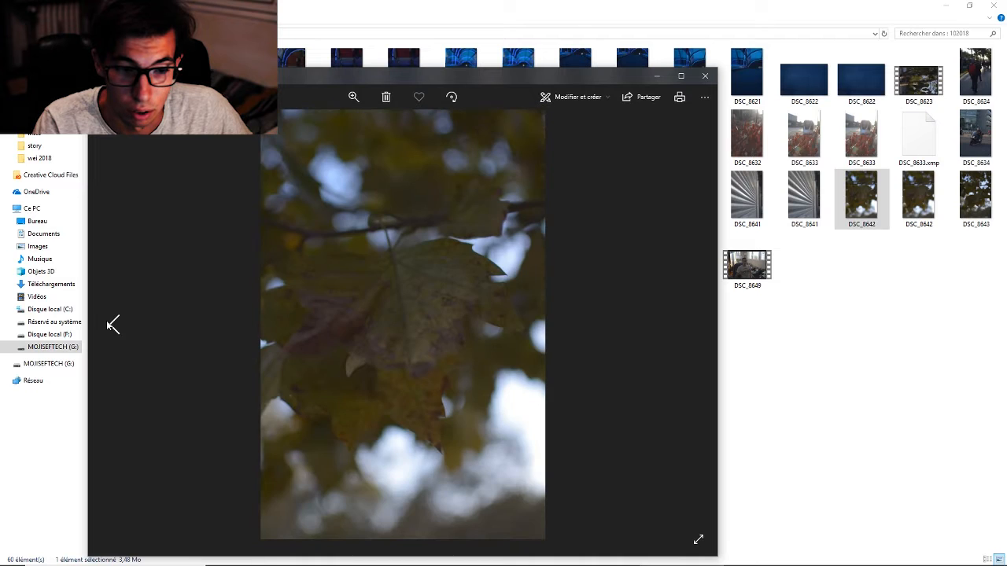
{"action": "left_click", "coordinate": [113, 324]}
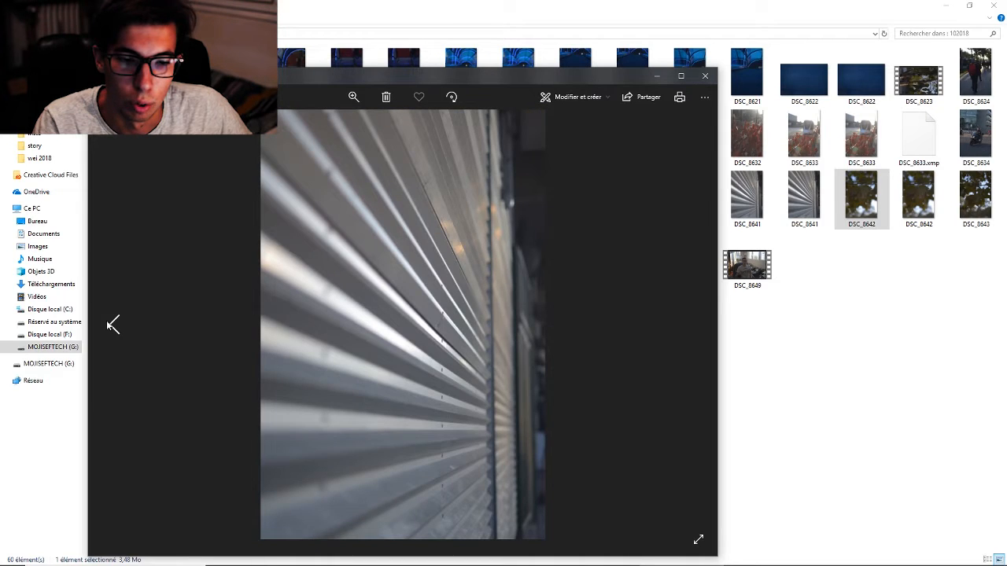
{"action": "left_click", "coordinate": [693, 323]}
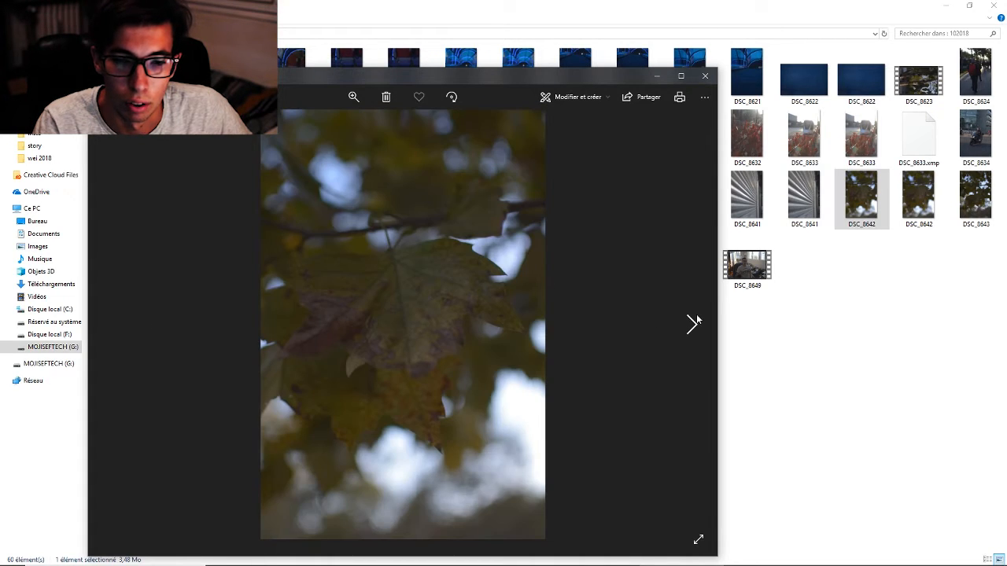
{"action": "left_click", "coordinate": [697, 319]}
{"action": "left_click", "coordinate": [706, 77]}
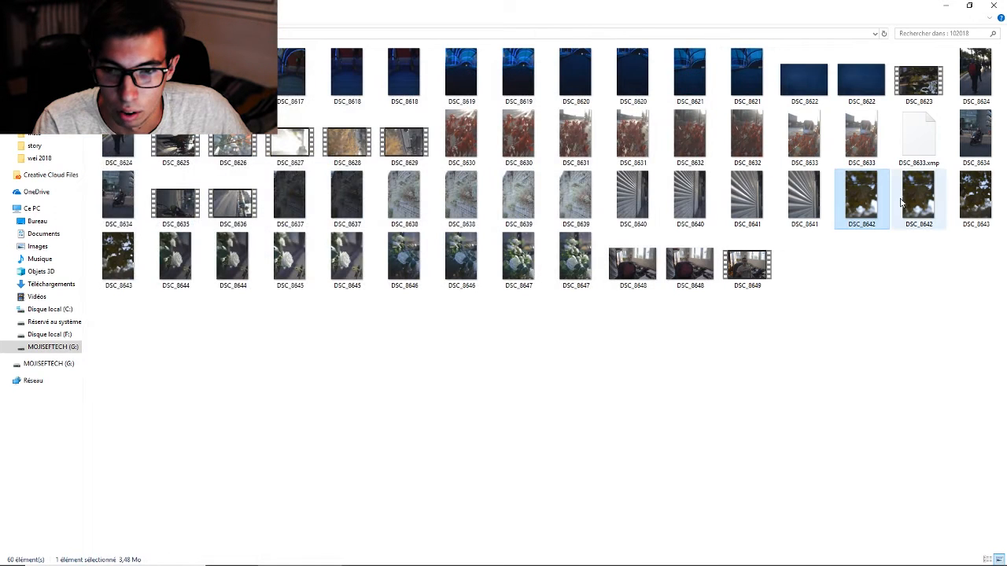
Open the 16.6 MB raw version of DSC_8643 in Photoshop so it loads in Camera Raw.
{"action": "left_click", "coordinate": [904, 203]}
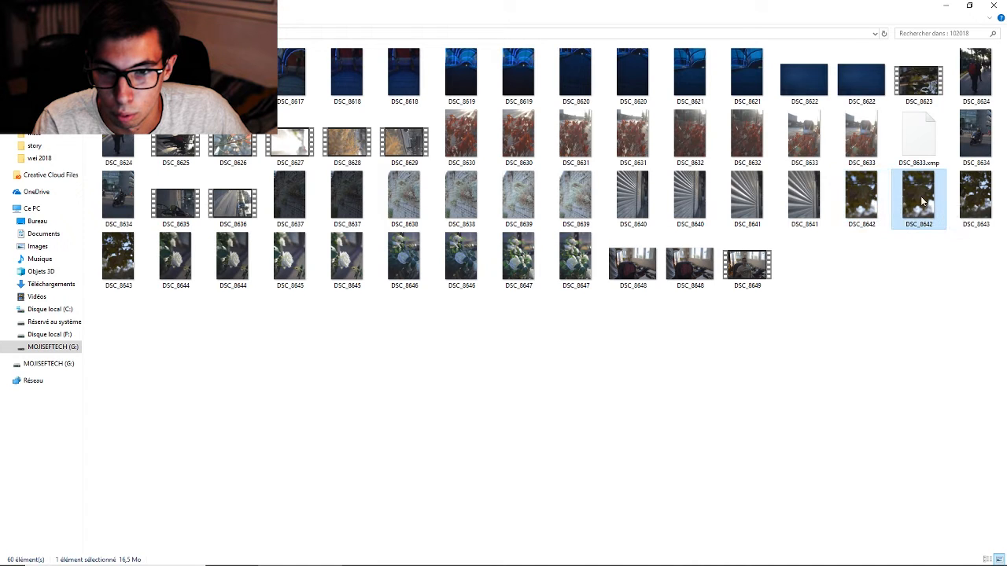
{"action": "left_click", "coordinate": [119, 271]}
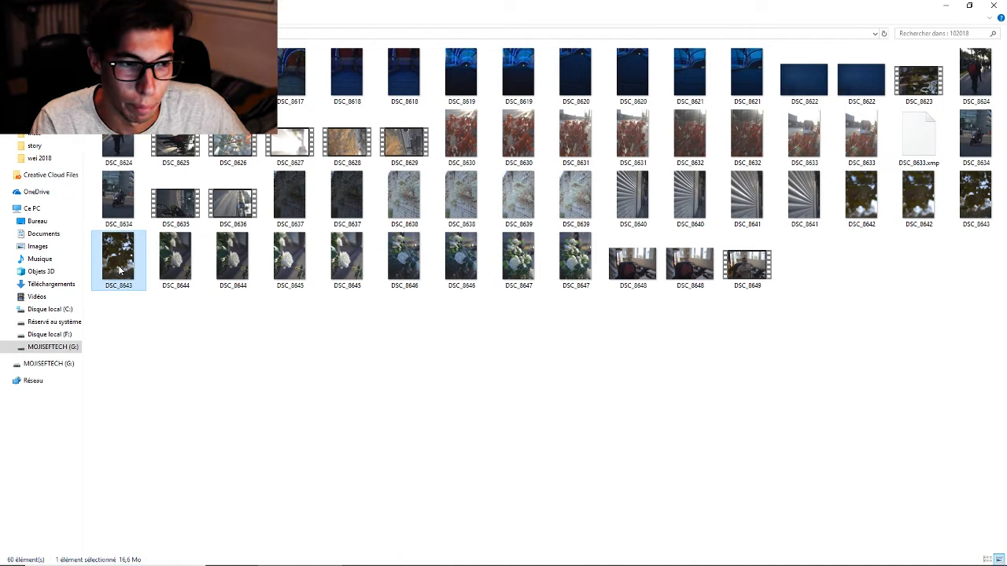
{"action": "right_click", "coordinate": [120, 271]}
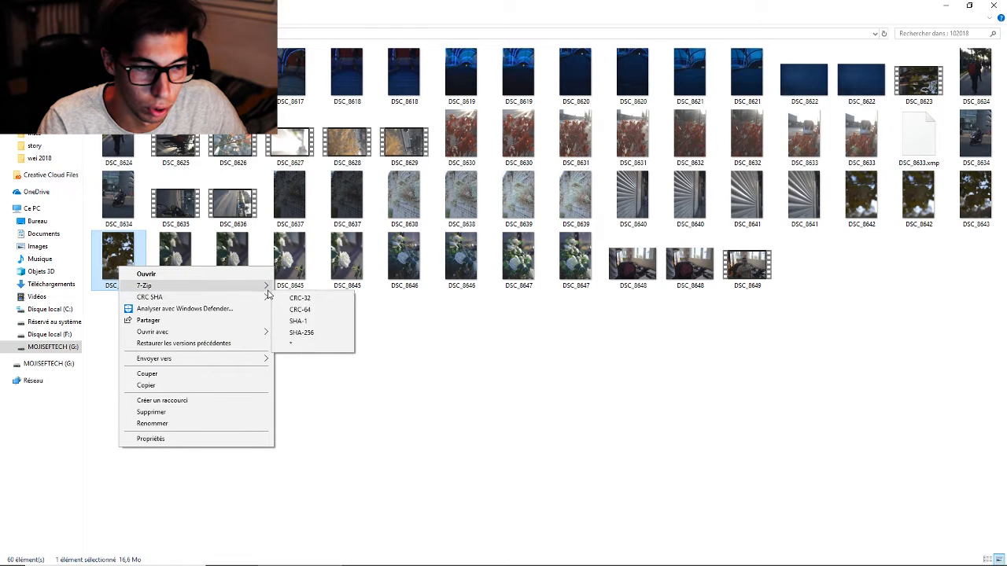
{"action": "mouse_move", "coordinate": [261, 291]}
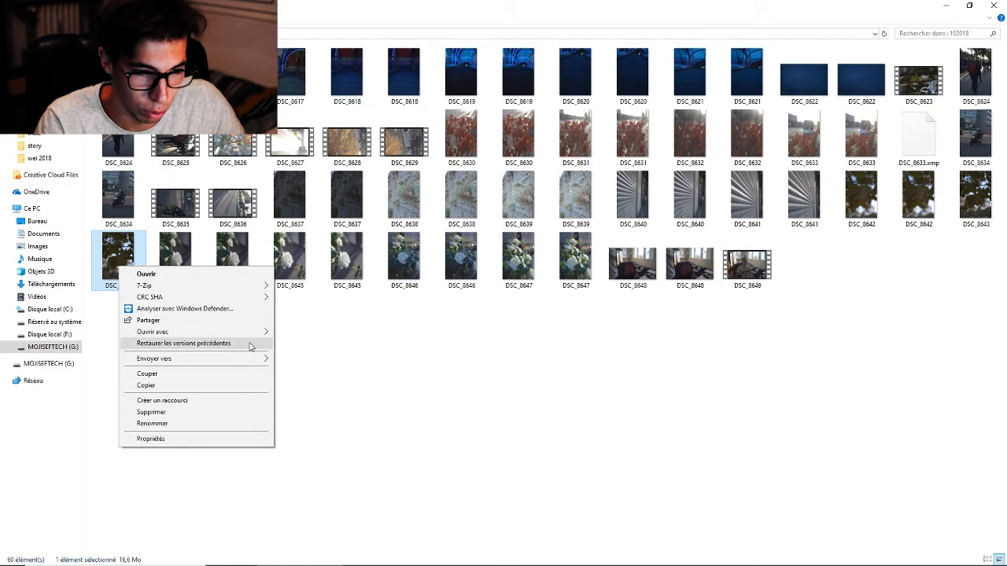
{"action": "left_click", "coordinate": [294, 332]}
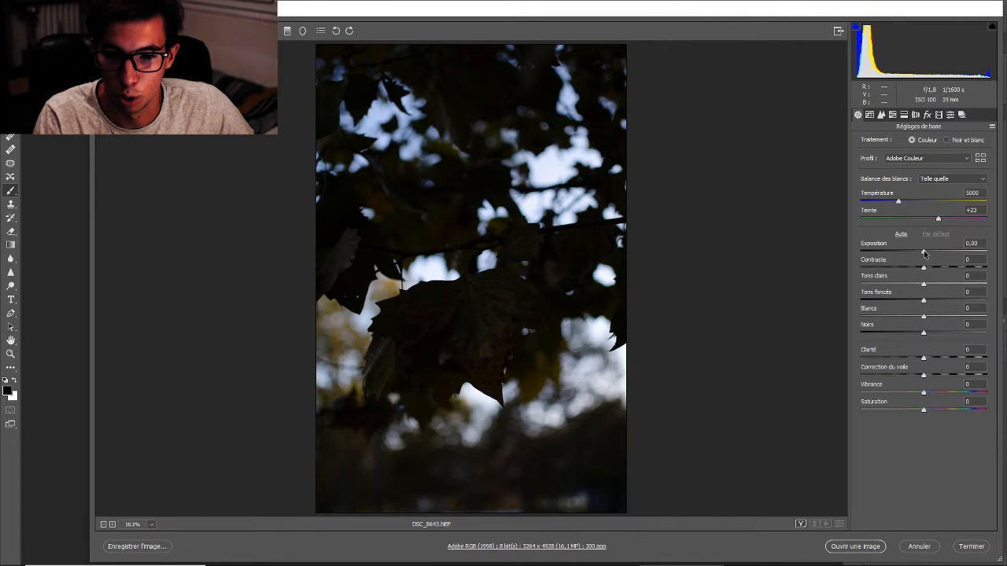
Adjust the leaf photo's tones with exposure +1.90, contrast +8, highlights -24 and shadows +23.
{"action": "left_click", "coordinate": [929, 252]}
{"action": "left_click_drag", "start_coordinate": [929, 253], "coordinate": [947, 254]}
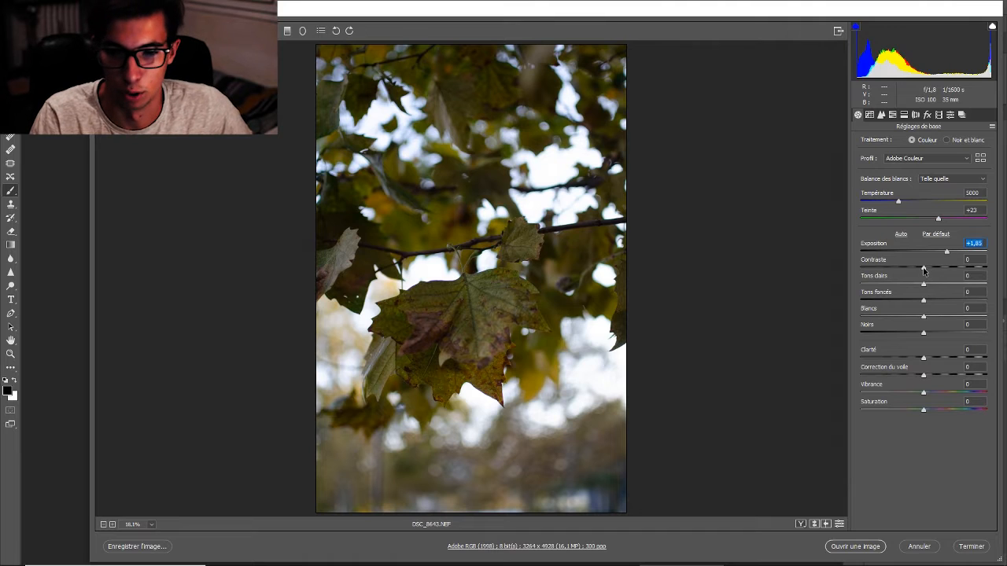
{"action": "left_click_drag", "start_coordinate": [924, 270], "coordinate": [931, 270]}
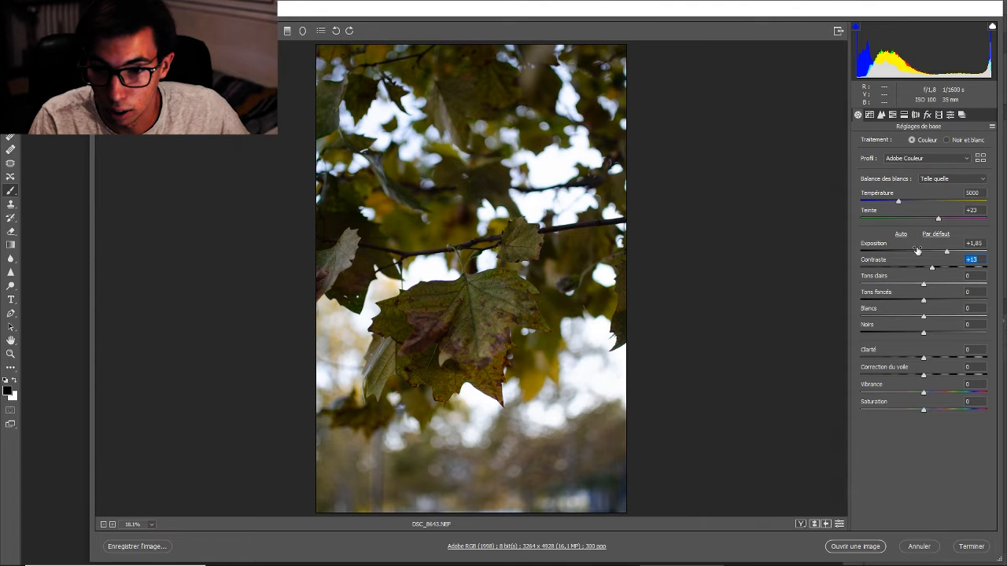
{"action": "left_click_drag", "start_coordinate": [948, 257], "coordinate": [929, 270]}
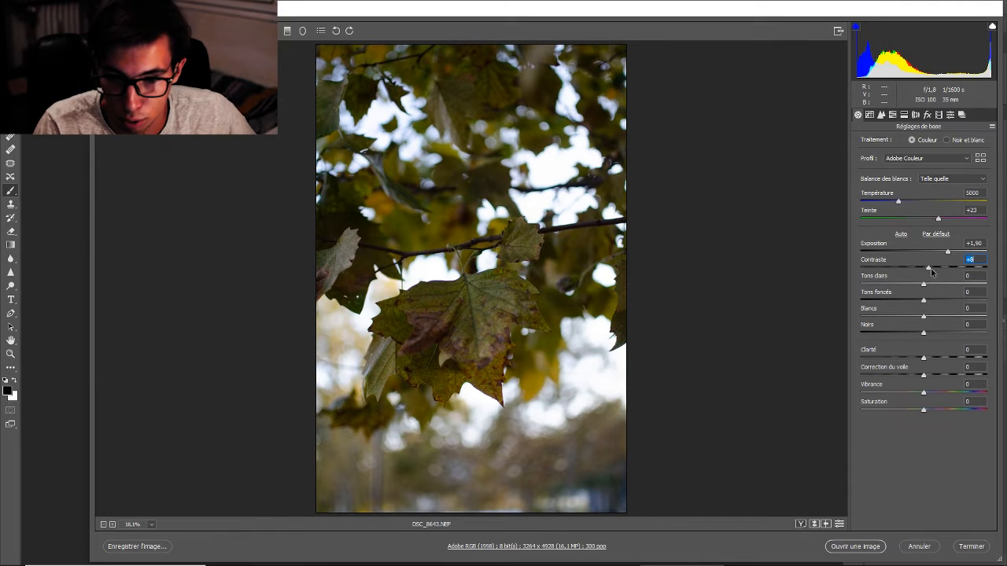
{"action": "left_click_drag", "start_coordinate": [929, 270], "coordinate": [938, 304]}
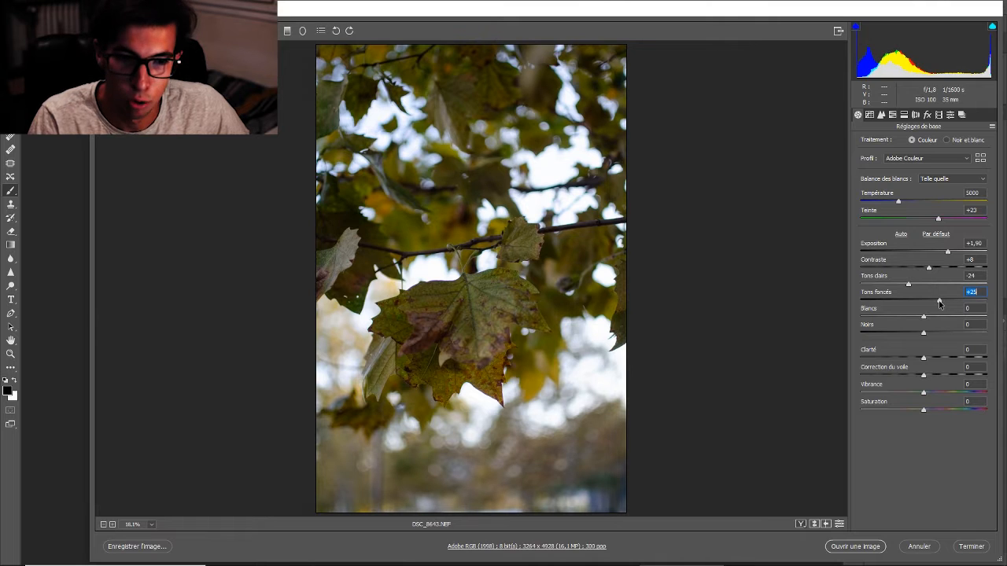
{"action": "mouse_move", "coordinate": [939, 302]}
{"action": "left_mouse_down"}
{"action": "mouse_move", "coordinate": [927, 306]}
{"action": "mouse_move", "coordinate": [937, 308]}
{"action": "left_mouse_up"}
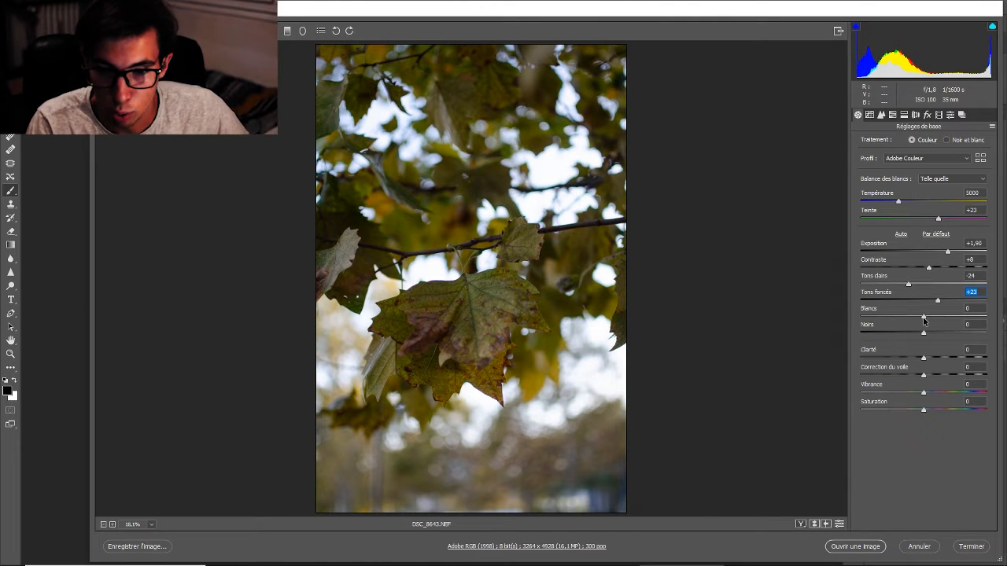
Set the whites to +17 and the blacks to -41, checking both with the clipping preview.
{"action": "left_click_drag", "start_coordinate": [925, 318], "coordinate": [927, 318]}
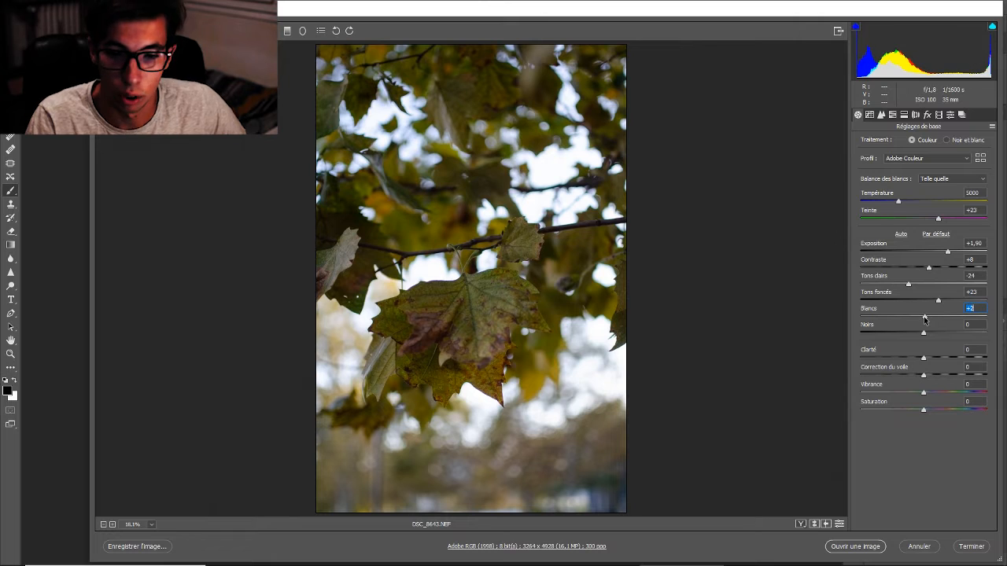
{"action": "key", "text": "alt"}
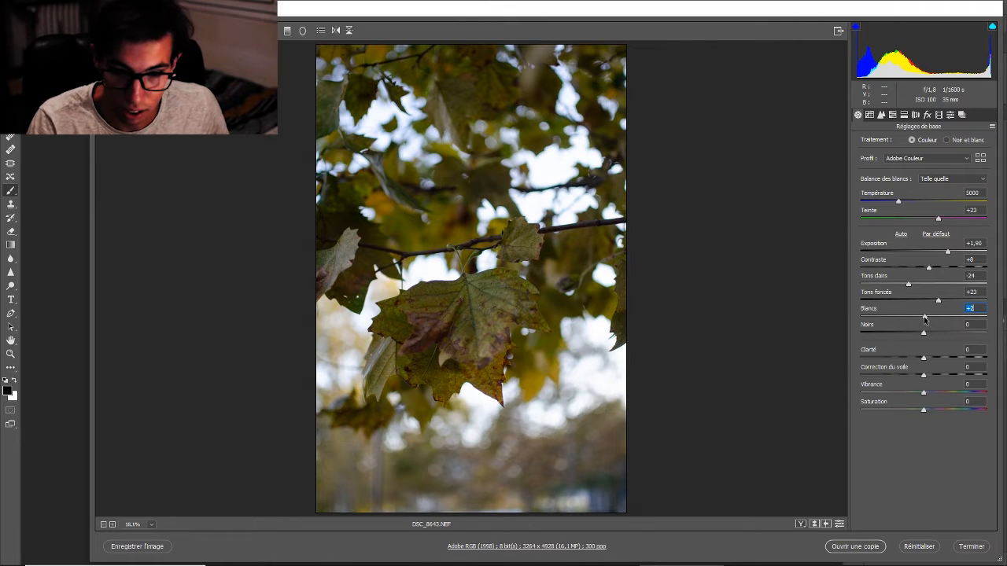
{"action": "left_click", "coordinate": [924, 317], "text": "alt"}
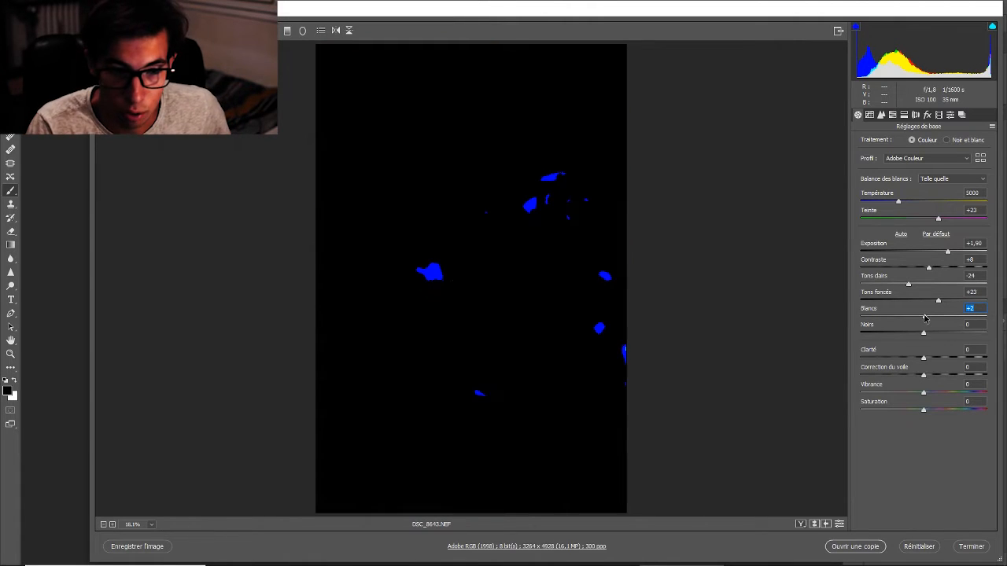
{"action": "left_click_drag", "start_coordinate": [924, 318], "coordinate": [928, 318]}
{"action": "left_click_drag", "start_coordinate": [928, 317], "coordinate": [935, 320]}
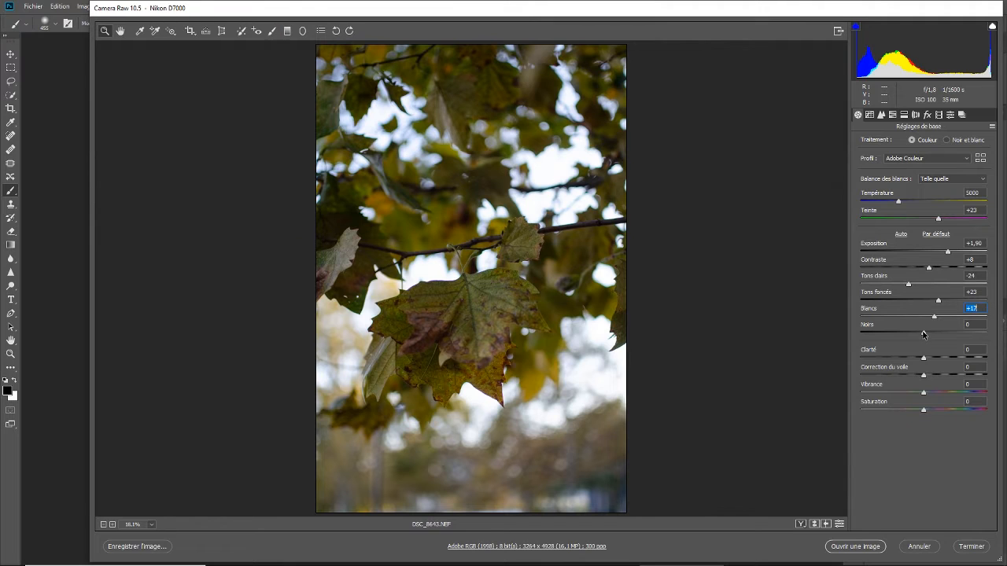
{"action": "left_click_drag", "start_coordinate": [924, 335], "coordinate": [910, 334]}
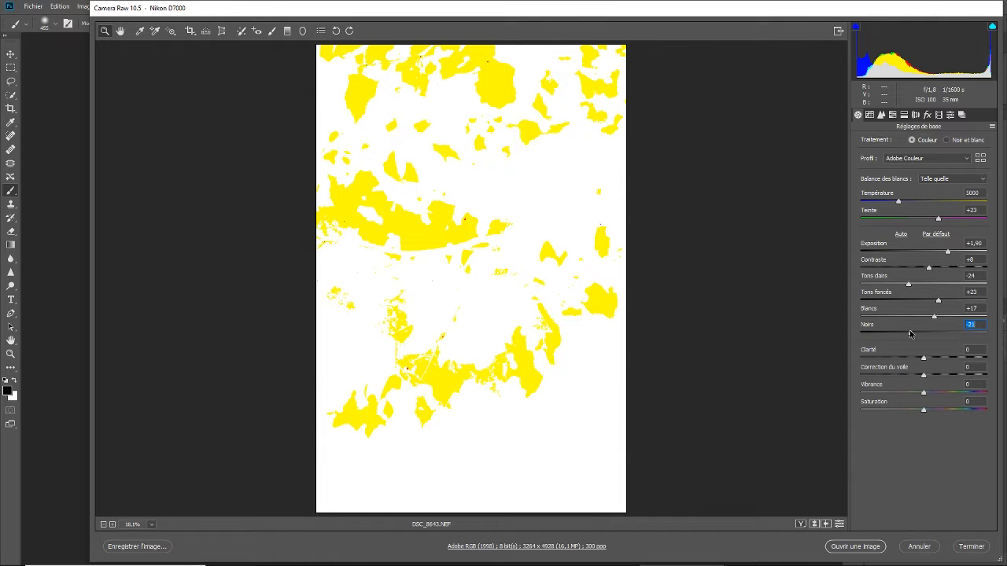
{"action": "left_click_drag", "start_coordinate": [910, 335], "coordinate": [896, 338]}
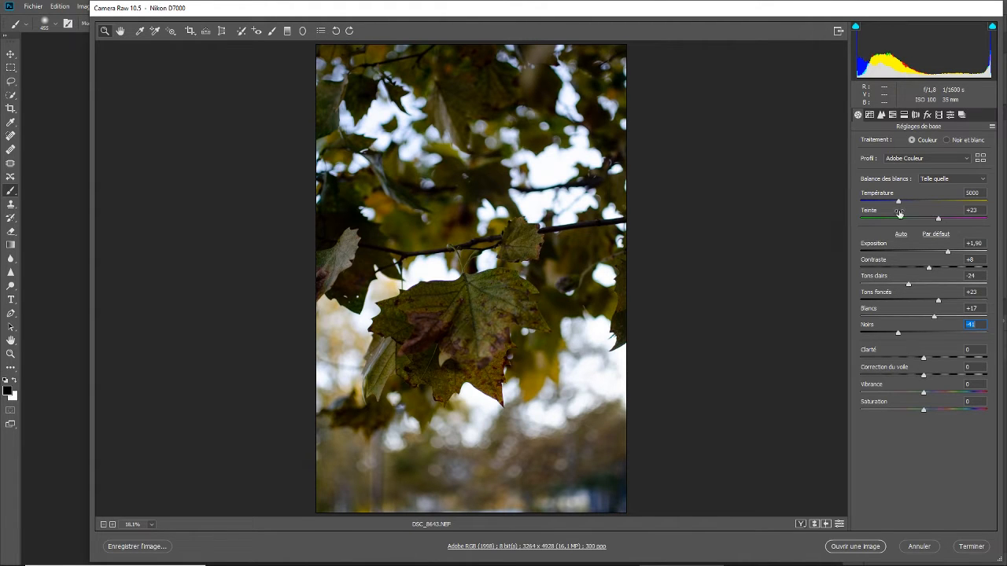
Set clarity to +7 and dehaze to +5, and change the white balance to temperature 5650 and tint +20.
{"action": "mouse_move", "coordinate": [924, 359]}
{"action": "left_mouse_down"}
{"action": "mouse_move", "coordinate": [860, 363]}
{"action": "mouse_move", "coordinate": [1005, 371]}
{"action": "mouse_move", "coordinate": [933, 372]}
{"action": "mouse_move", "coordinate": [924, 378]}
{"action": "mouse_move", "coordinate": [956, 379]}
{"action": "mouse_move", "coordinate": [907, 391]}
{"action": "mouse_move", "coordinate": [929, 390]}
{"action": "mouse_move", "coordinate": [912, 391]}
{"action": "mouse_move", "coordinate": [929, 361]}
{"action": "mouse_move", "coordinate": [907, 364]}
{"action": "left_mouse_up"}
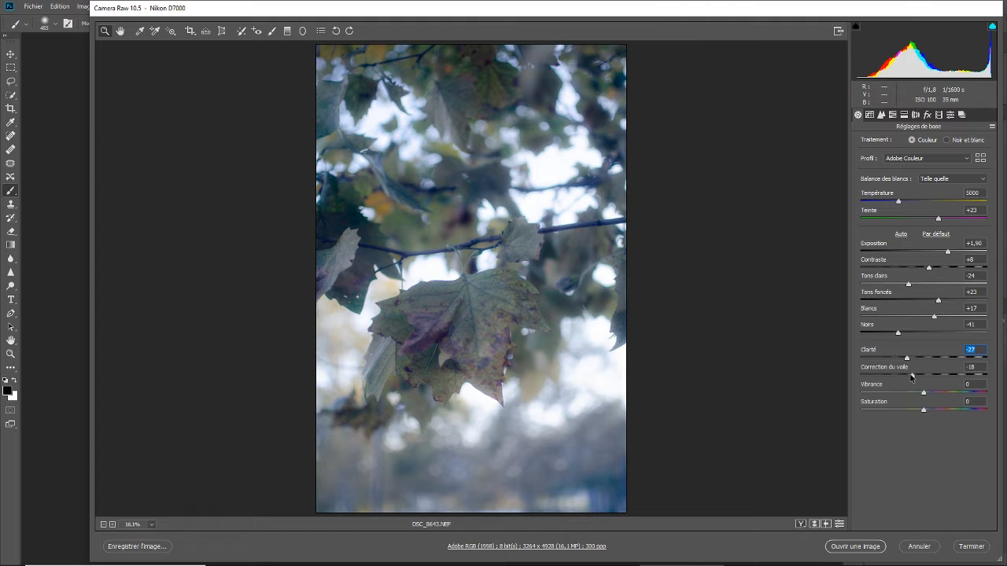
{"action": "left_click_drag", "start_coordinate": [910, 372], "coordinate": [926, 359]}
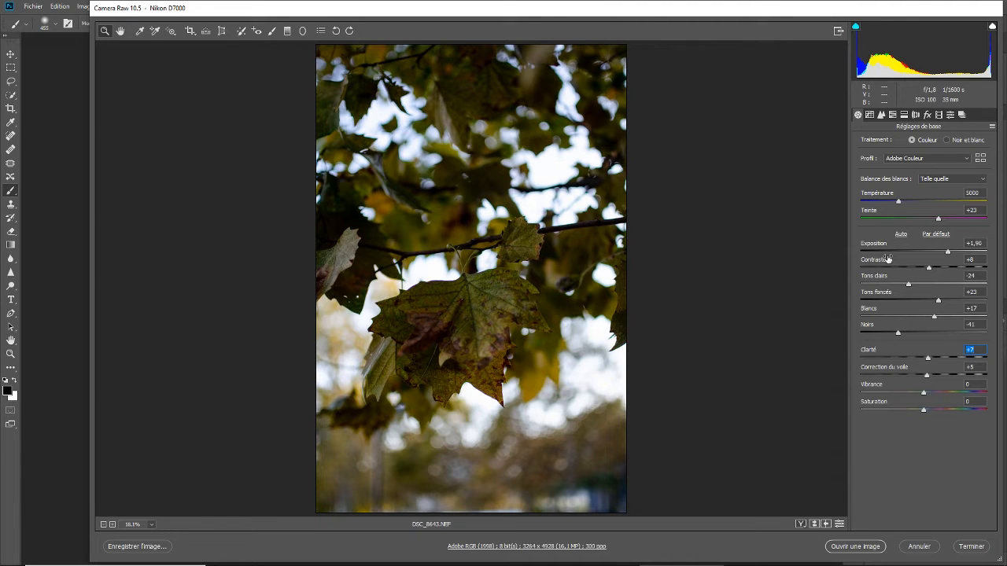
{"action": "left_click", "coordinate": [899, 203]}
{"action": "left_click_drag", "start_coordinate": [899, 203], "coordinate": [907, 204]}
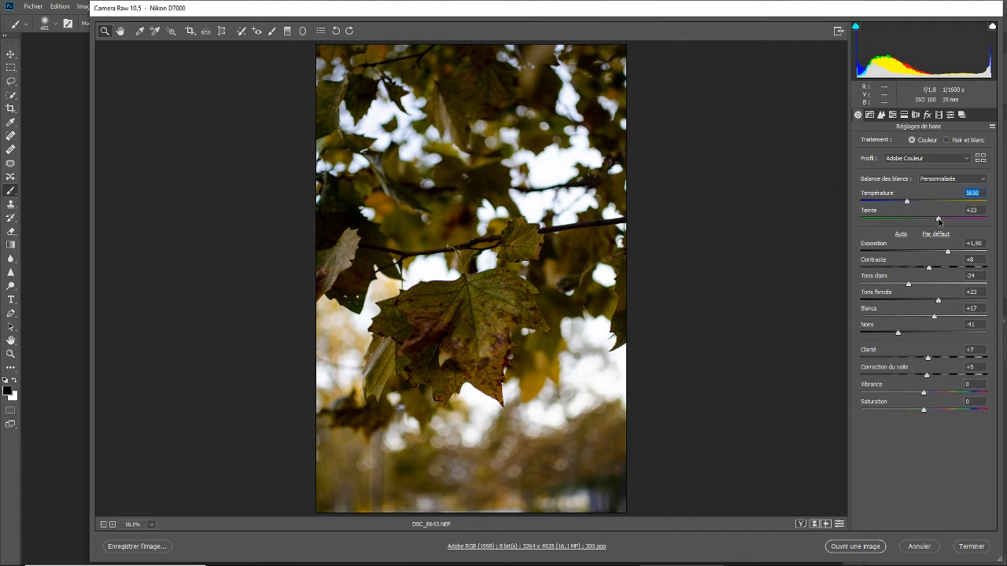
{"action": "left_click", "coordinate": [938, 220]}
{"action": "mouse_move", "coordinate": [938, 221]}
{"action": "left_mouse_down"}
{"action": "mouse_move", "coordinate": [883, 222]}
{"action": "mouse_move", "coordinate": [949, 225]}
{"action": "mouse_move", "coordinate": [938, 228]}
{"action": "left_mouse_up"}
Check the leaf up close and reduce the photo's saturation to -5.
{"action": "scroll", "coordinate": [478, 351], "scroll_direction": "up", "scroll_amount": 3}
{"action": "scroll", "coordinate": [481, 350], "scroll_direction": "down", "scroll_amount": 2}
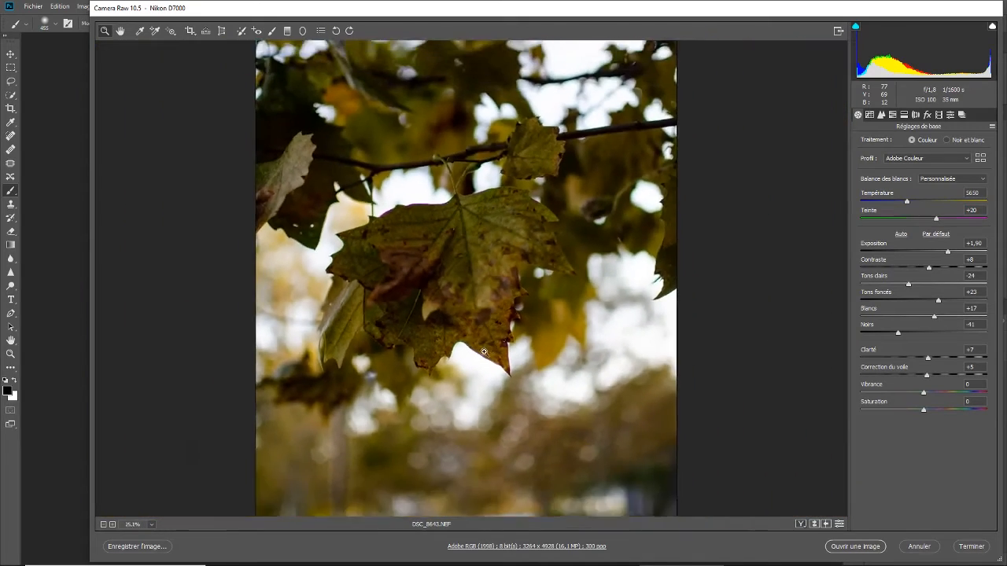
{"action": "scroll", "coordinate": [484, 352], "scroll_direction": "down", "scroll_amount": 2}
{"action": "scroll", "coordinate": [551, 362], "scroll_direction": "up", "scroll_amount": 1}
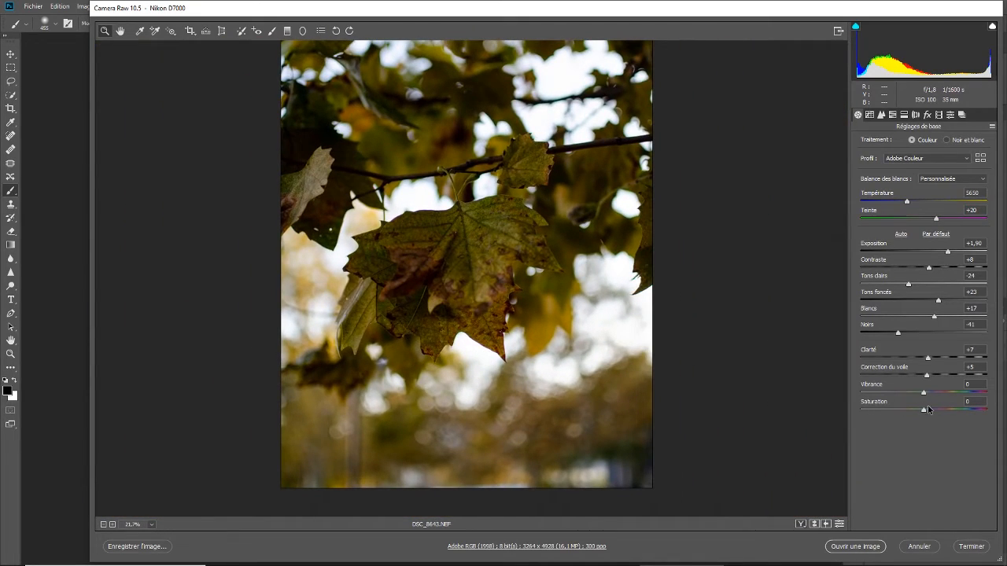
{"action": "mouse_move", "coordinate": [924, 413]}
{"action": "left_mouse_down"}
{"action": "mouse_move", "coordinate": [947, 414]}
{"action": "mouse_move", "coordinate": [920, 413]}
{"action": "left_mouse_up"}
{"action": "scroll", "coordinate": [550, 263], "scroll_direction": "down", "scroll_amount": 1}
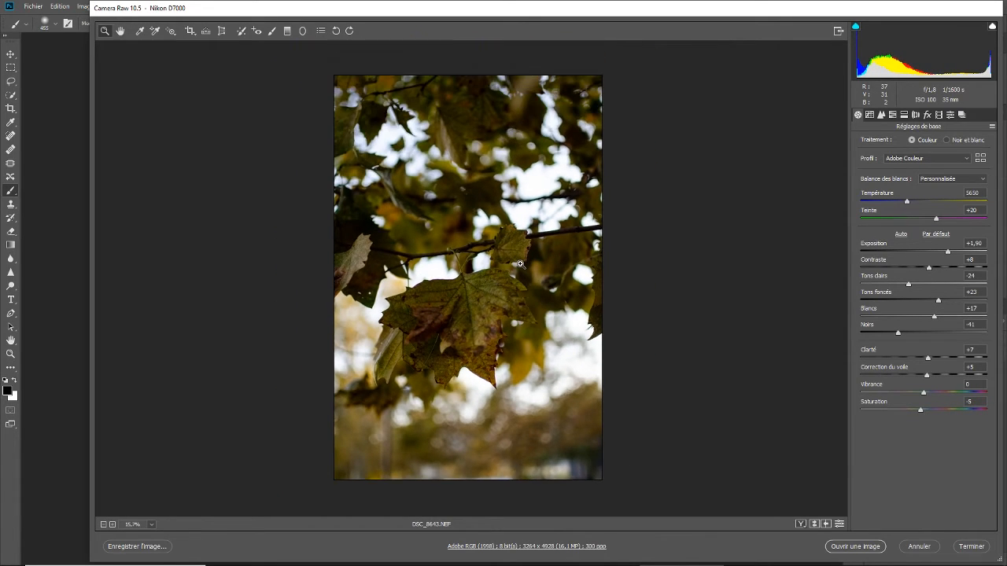
Compare the edited leaf photo with the original using the preview toggle and the side-by-side and split before/after views.
{"action": "key", "text": "p"}
{"action": "key", "text": "p"}
{"action": "key", "text": "p"}
{"action": "key", "text": "p"}
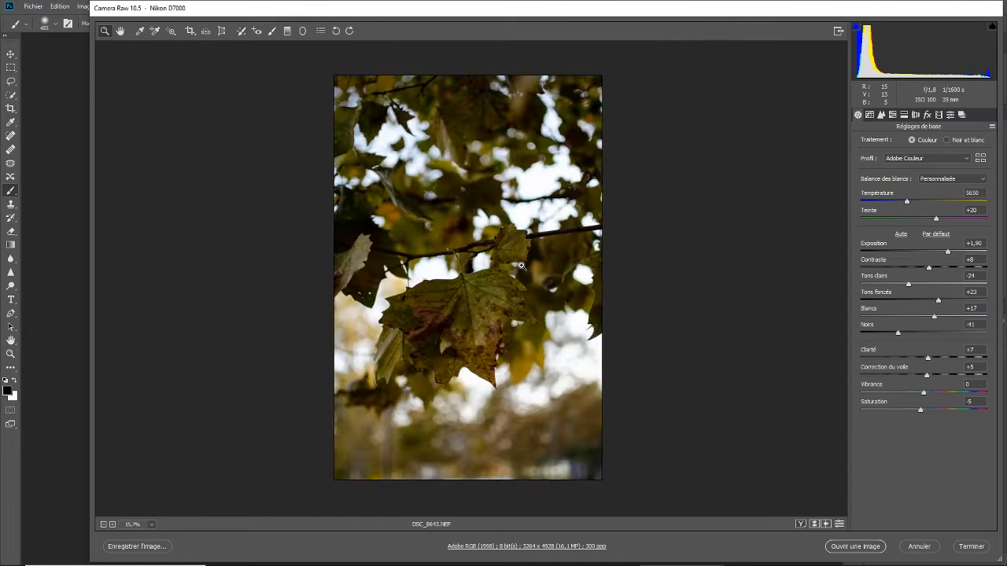
{"action": "key", "text": "p"}
{"action": "key", "text": "p"}
{"action": "key", "text": "p"}
{"action": "key", "text": "p"}
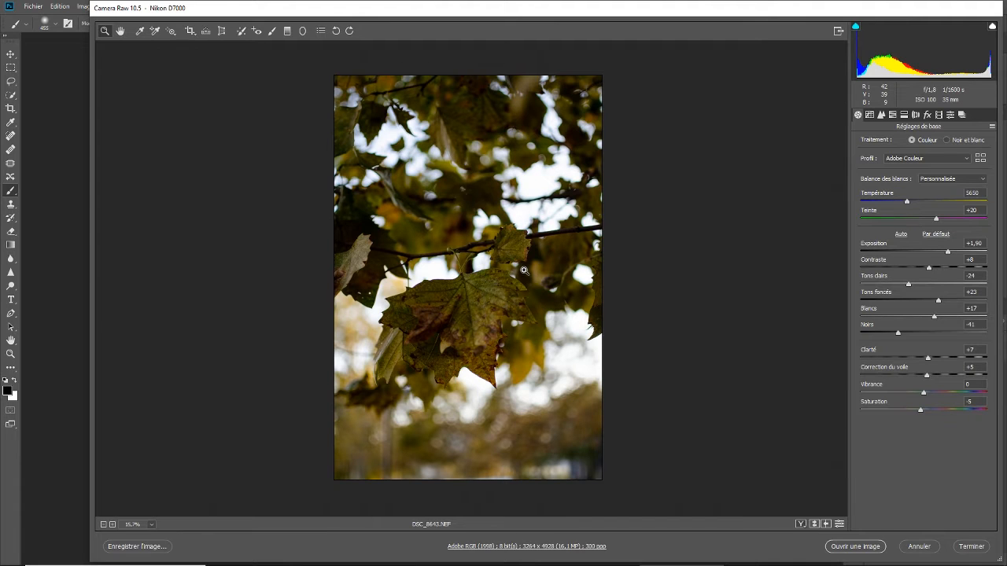
{"action": "key", "text": "q"}
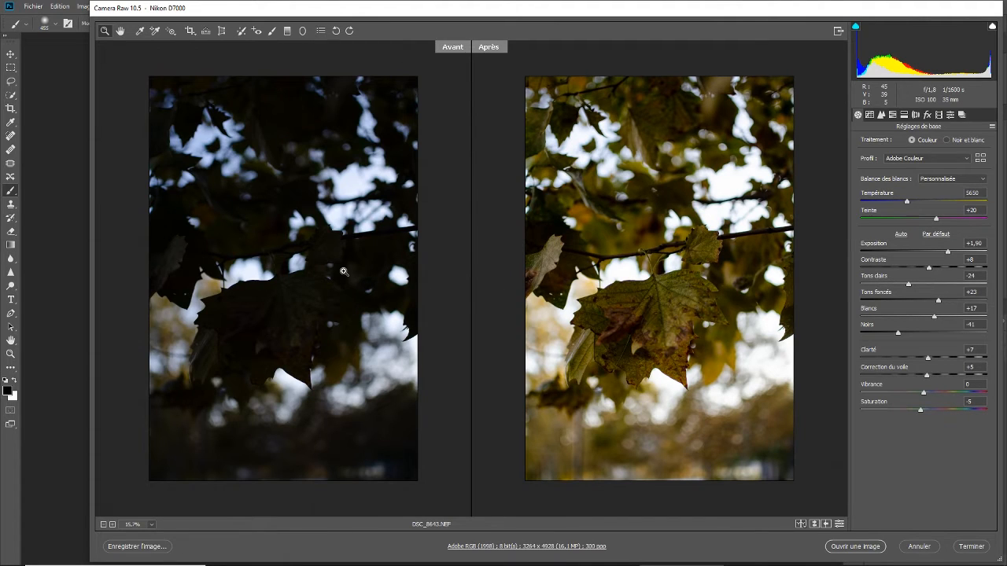
{"action": "key", "text": "q"}
{"action": "key", "text": "q"}
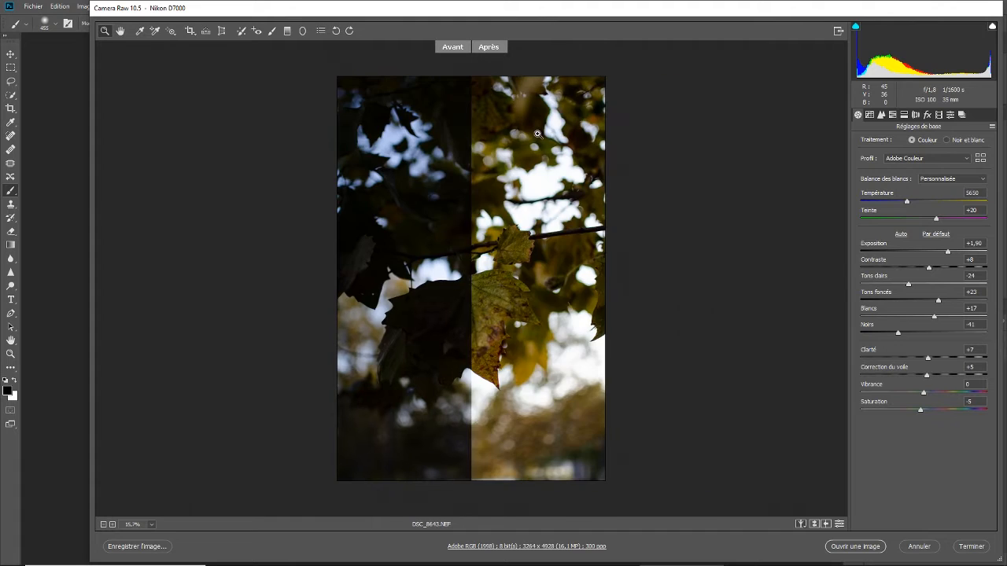
{"action": "key", "text": "q"}
{"action": "key", "text": "q"}
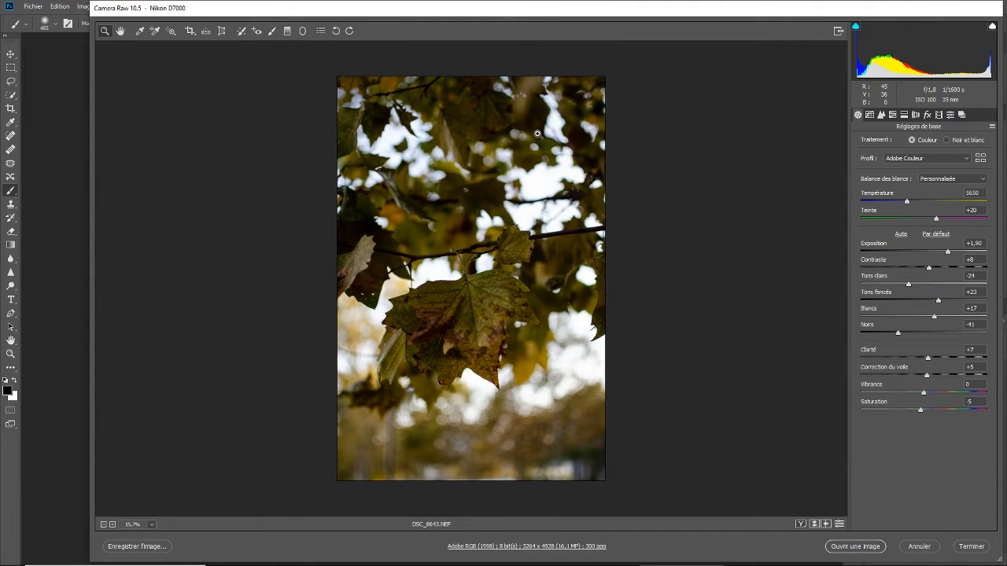
{"action": "key", "text": "p"}
{"action": "key", "text": "p"}
Shape the RGB point tone curve by lifting a shadow point to input 36, output 49, and slightly lowering a highlight point.
{"action": "left_click", "coordinate": [870, 115]}
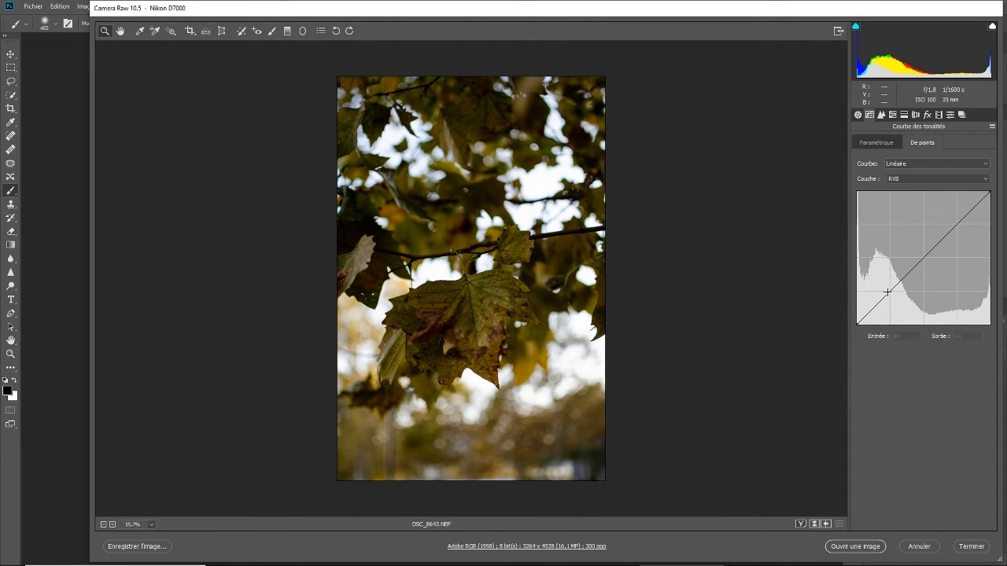
{"action": "left_click_drag", "start_coordinate": [887, 293], "coordinate": [872, 307]}
{"action": "left_click", "coordinate": [969, 209]}
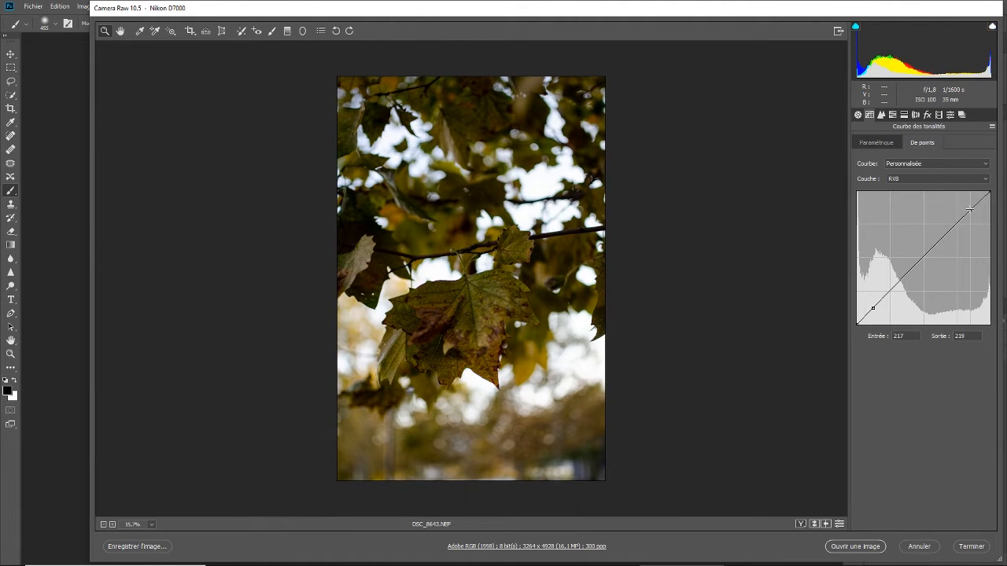
{"action": "left_click_drag", "start_coordinate": [969, 208], "coordinate": [966, 215]}
{"action": "left_click_drag", "start_coordinate": [874, 309], "coordinate": [875, 300]}
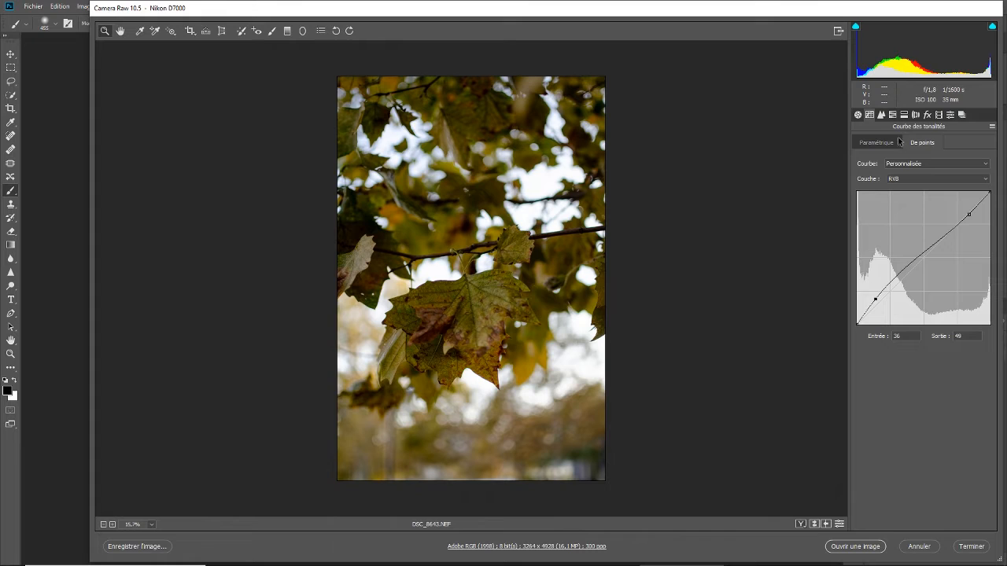
Lower the sharpening amount of the photo in the detail settings.
{"action": "left_click", "coordinate": [881, 115]}
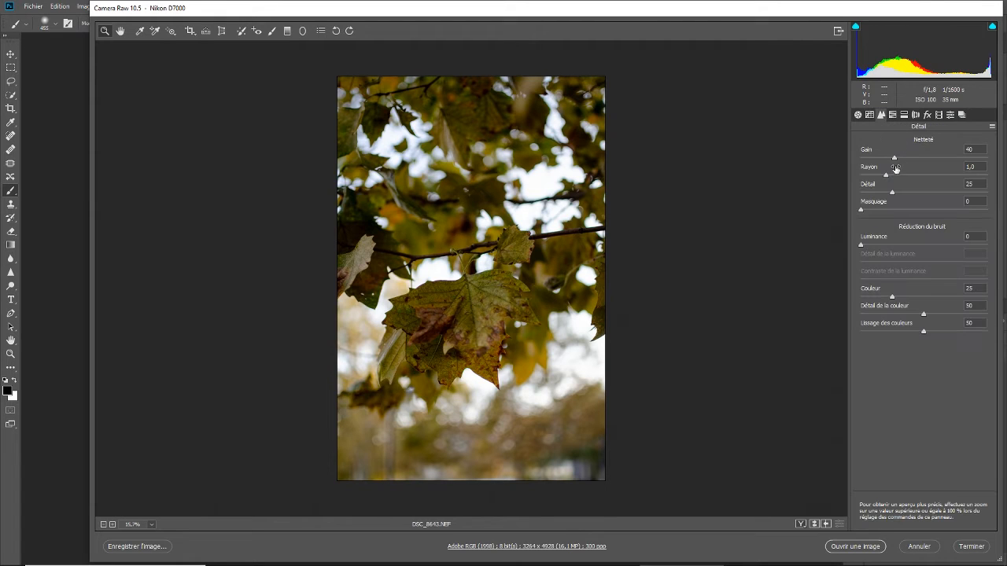
{"action": "left_click_drag", "start_coordinate": [894, 158], "coordinate": [837, 163]}
Set the blue primary hue to -39 in the camera calibration to turn the leaves more orange.
{"action": "left_click", "coordinate": [927, 115]}
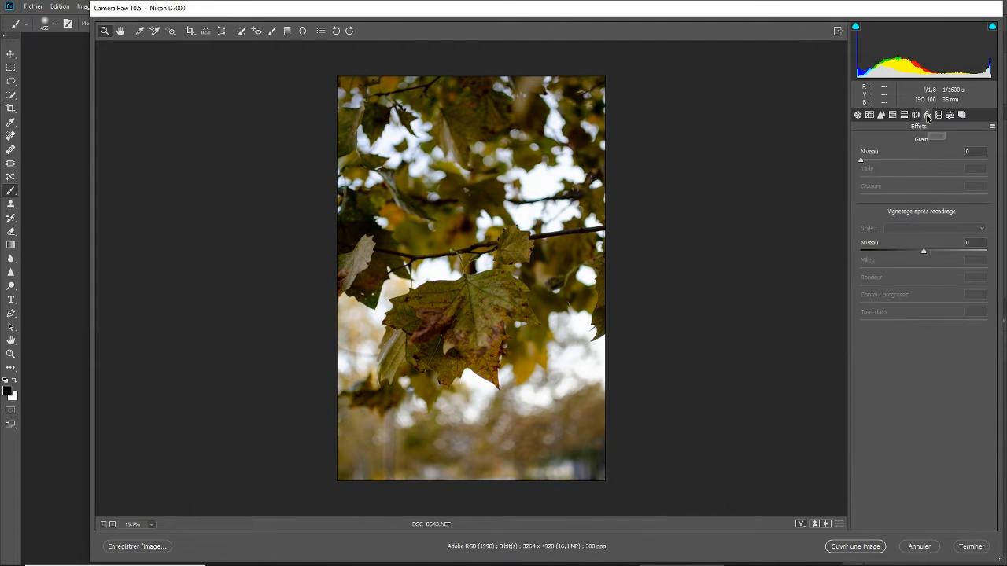
{"action": "left_click", "coordinate": [939, 115]}
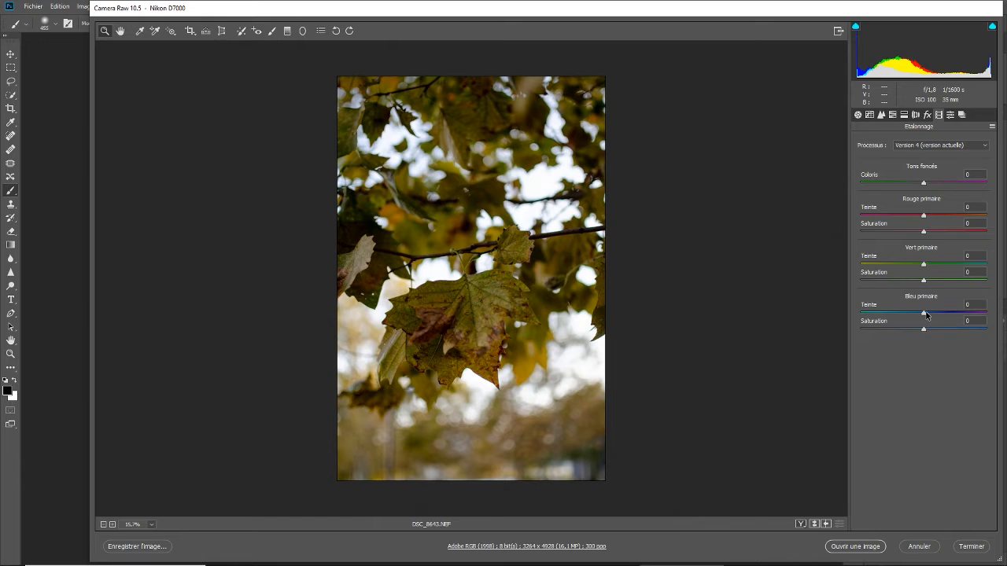
{"action": "left_click_drag", "start_coordinate": [926, 315], "coordinate": [843, 332]}
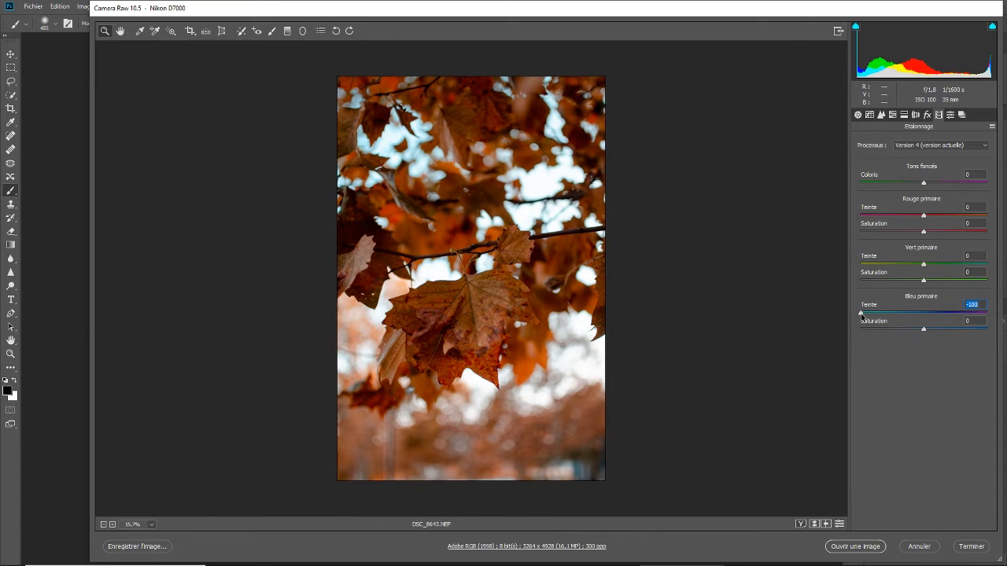
{"action": "left_click_drag", "start_coordinate": [861, 317], "coordinate": [901, 320]}
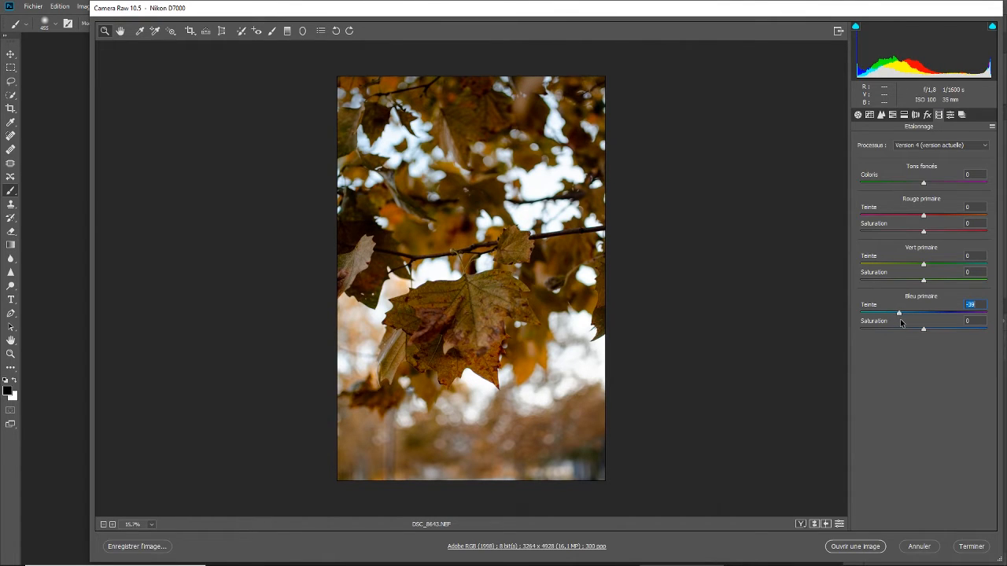
Try the camera calibration with the blue primary hue at -1 and the red primary hue at -47, and reset the red hue to 0.
{"action": "left_click_drag", "start_coordinate": [902, 322], "coordinate": [896, 315]}
{"action": "double_click", "coordinate": [895, 313]}
{"action": "key", "text": "ctrl+z"}
{"action": "left_click_drag", "start_coordinate": [899, 316], "coordinate": [924, 314]}
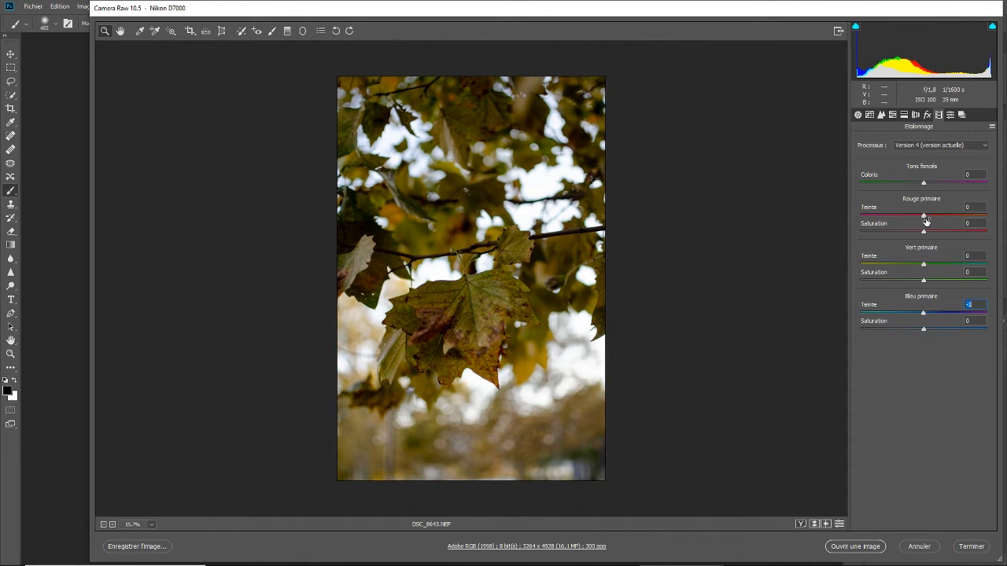
{"action": "left_click_drag", "start_coordinate": [924, 215], "coordinate": [895, 223]}
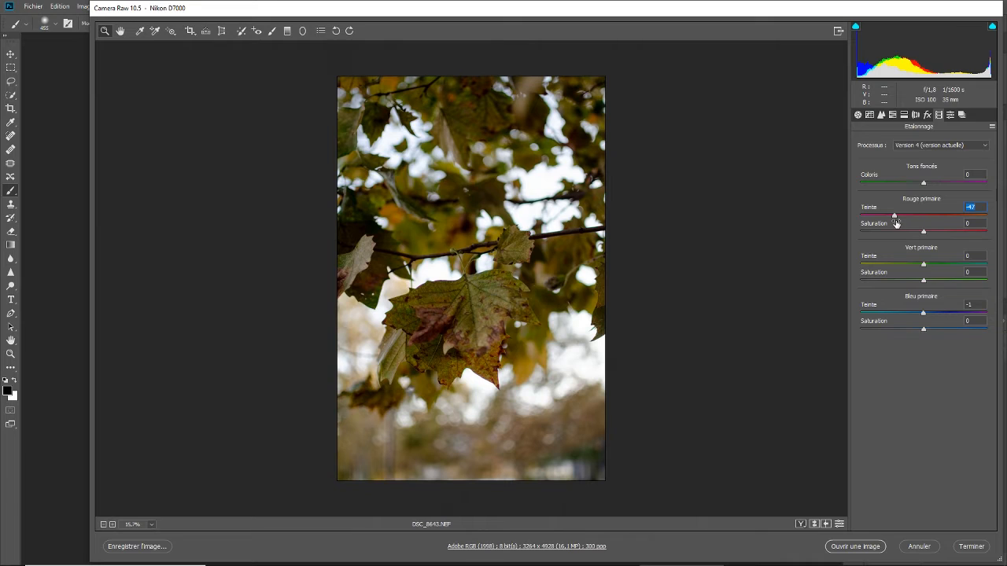
{"action": "type", "text": "0"}
{"action": "mouse_move", "coordinate": [925, 268]}
{"action": "left_mouse_down"}
{"action": "mouse_move", "coordinate": [879, 268]}
{"action": "mouse_move", "coordinate": [956, 268]}
{"action": "mouse_move", "coordinate": [862, 267]}
{"action": "mouse_move", "coordinate": [953, 268]}
{"action": "mouse_move", "coordinate": [895, 268]}
{"action": "mouse_move", "coordinate": [926, 273]}
{"action": "left_mouse_up"}
Set the blue primary hue to -53 in the camera calibration and compare the photo with its original state.
{"action": "left_click", "coordinate": [972, 304]}
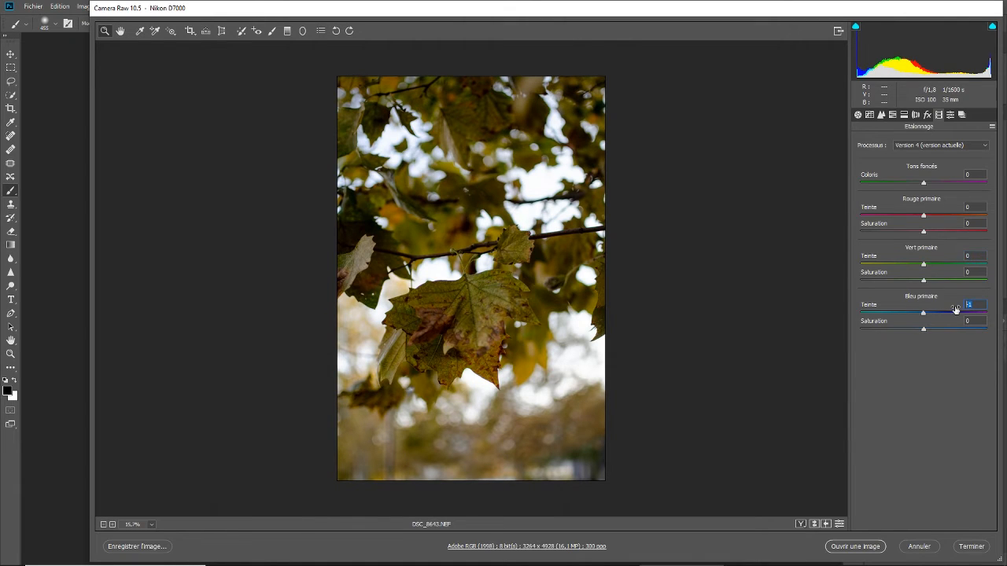
{"action": "type", "text": "0"}
{"action": "left_click_drag", "start_coordinate": [924, 314], "coordinate": [891, 320]}
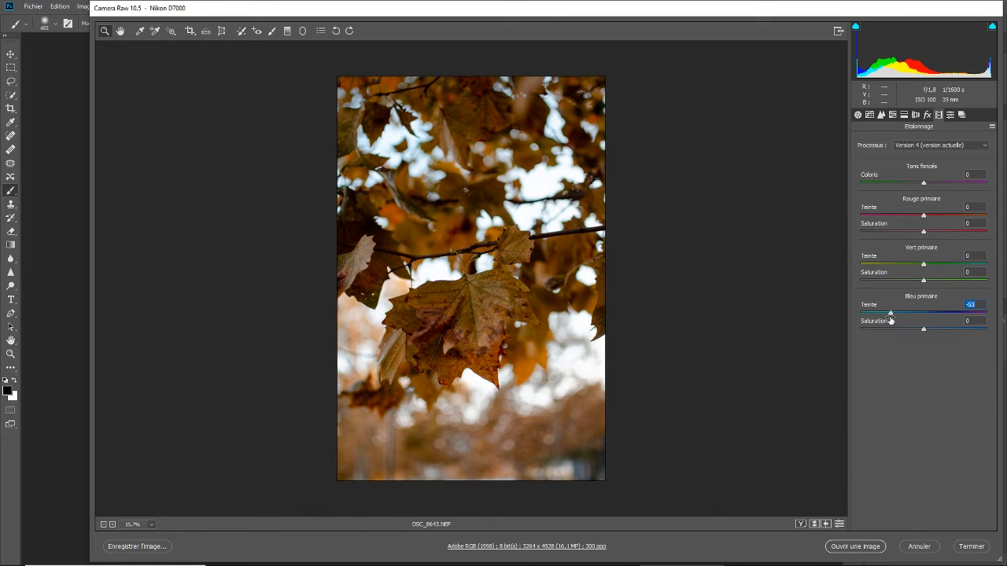
{"action": "key", "text": "p"}
{"action": "key", "text": "p"}
Split-tone the photo with highlight hue 32 and shadow hue 191, both at saturation 100, and set the balance to +62.
{"action": "left_click", "coordinate": [903, 115]}
{"action": "left_click", "coordinate": [869, 155]}
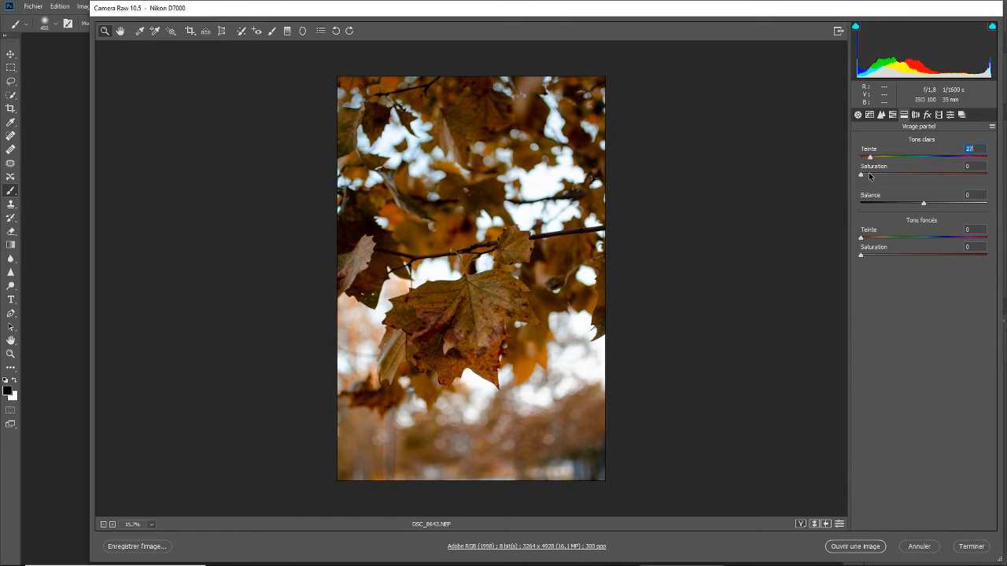
{"action": "left_click_drag", "start_coordinate": [861, 173], "coordinate": [992, 173]}
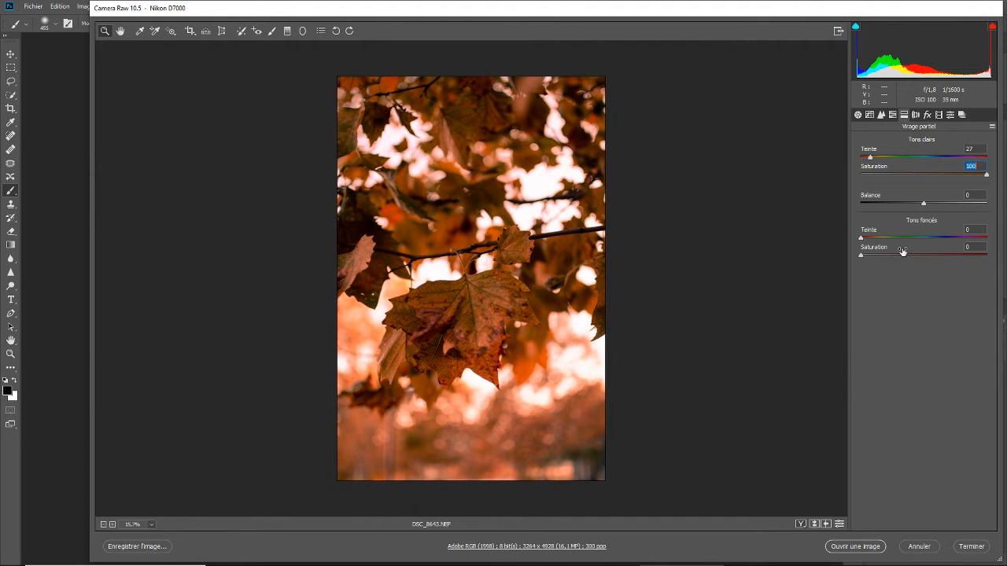
{"action": "left_click", "coordinate": [926, 237]}
{"action": "left_click_drag", "start_coordinate": [871, 255], "coordinate": [993, 256]}
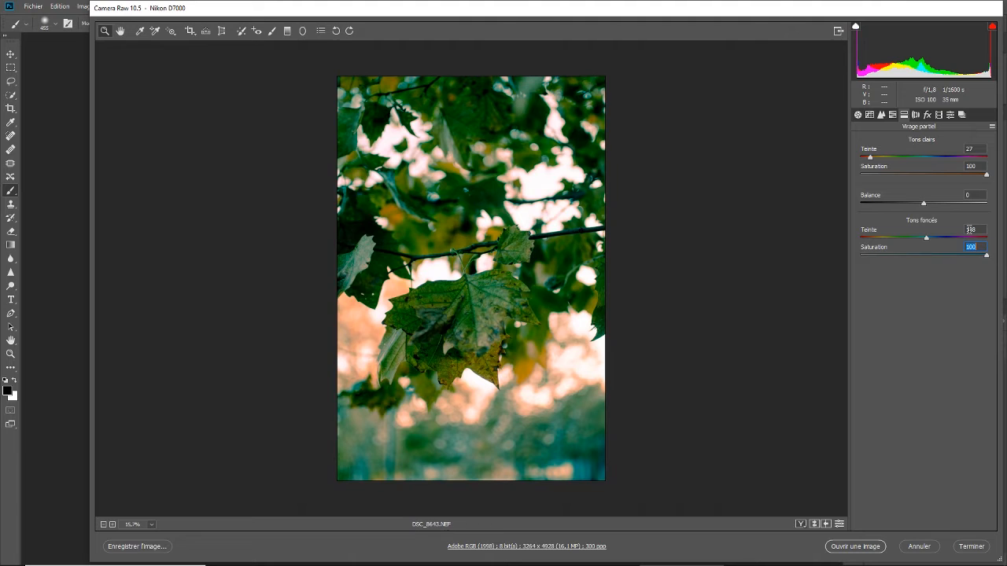
{"action": "left_click", "coordinate": [924, 239]}
{"action": "left_click_drag", "start_coordinate": [870, 157], "coordinate": [872, 159]}
{"action": "left_click_drag", "start_coordinate": [933, 239], "coordinate": [927, 240]}
{"action": "left_click_drag", "start_coordinate": [924, 204], "coordinate": [966, 207]}
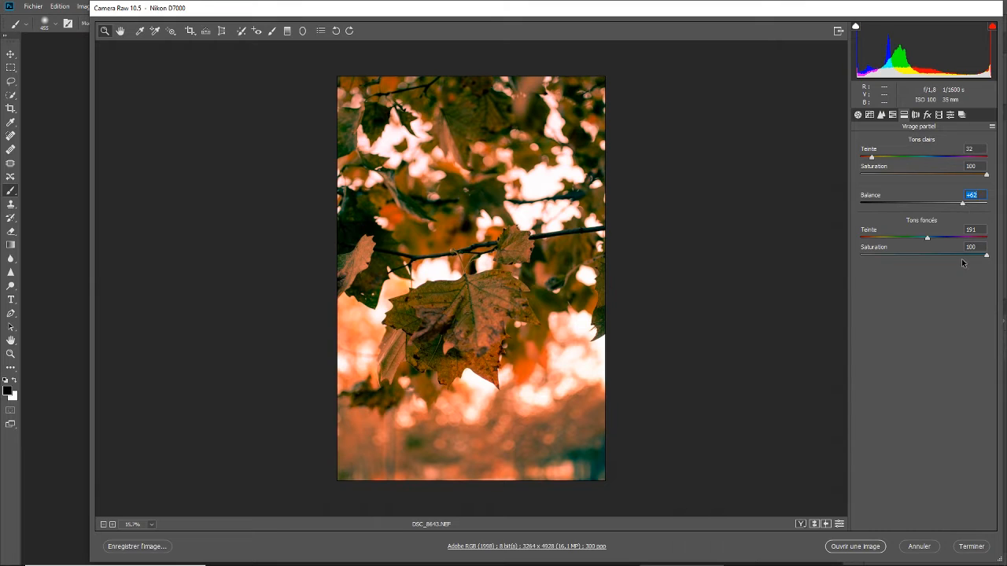
Reduce the split-toning saturation to 14 for the shadows and 11 for the highlights, and compare the result with the original.
{"action": "left_click", "coordinate": [879, 256]}
{"action": "left_click", "coordinate": [874, 175]}
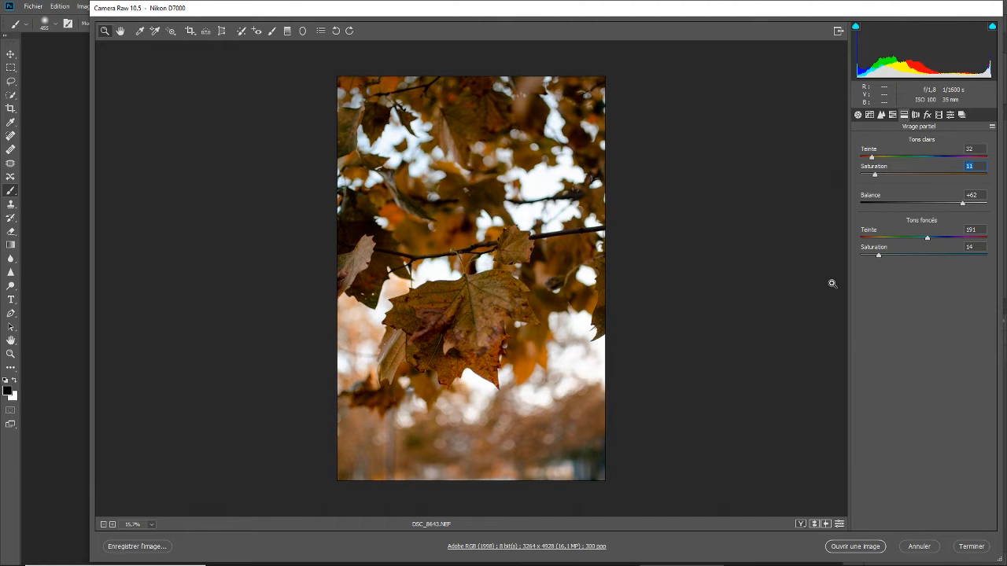
{"action": "key", "text": "p"}
{"action": "key", "text": "p"}
{"action": "key", "text": "p"}
{"action": "key", "text": "p"}
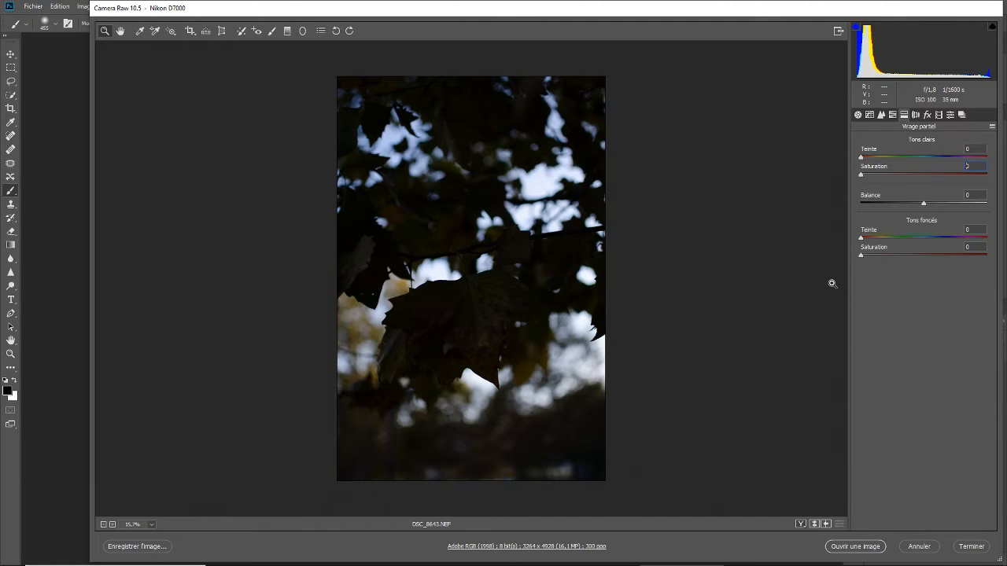
{"action": "key", "text": "p"}
{"action": "key", "text": "p"}
{"action": "key", "text": "p"}
{"action": "key", "text": "p"}
Try shifting the greens hue to its maximum in the HSL settings and return it to 0.
{"action": "left_click", "coordinate": [893, 115]}
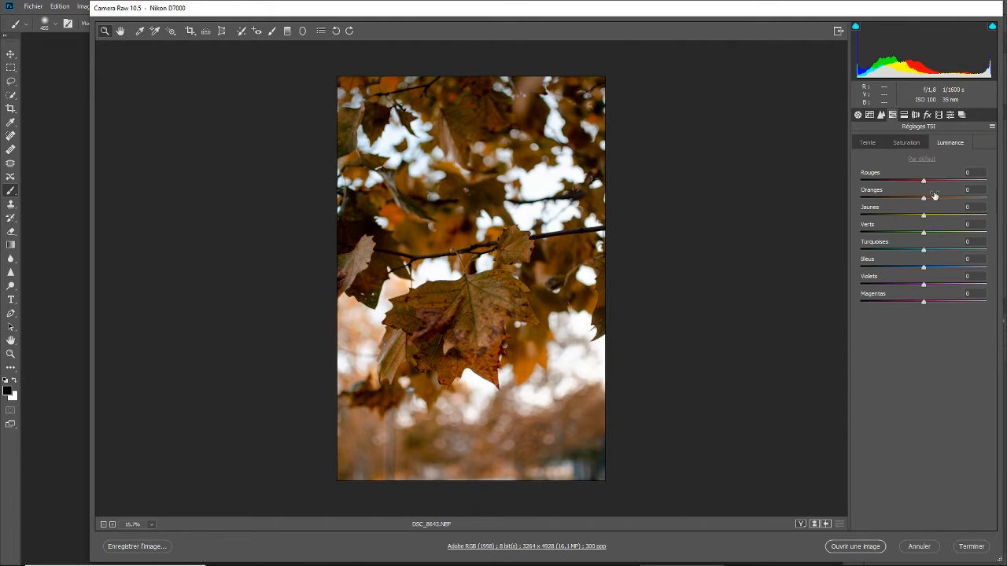
{"action": "left_click", "coordinate": [912, 145]}
{"action": "left_click", "coordinate": [875, 146]}
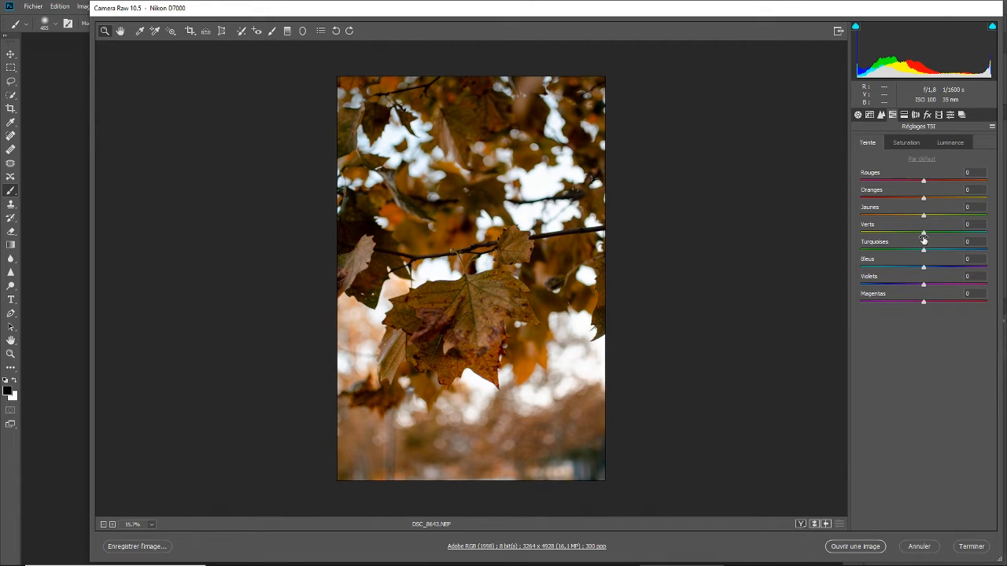
{"action": "left_click_drag", "start_coordinate": [924, 232], "coordinate": [999, 244]}
{"action": "left_click_drag", "start_coordinate": [986, 235], "coordinate": [924, 276]}
Set the HSL saturation of the reds to +5 and of the oranges to +6.
{"action": "left_click", "coordinate": [909, 146]}
{"action": "left_click_drag", "start_coordinate": [923, 181], "coordinate": [852, 207]}
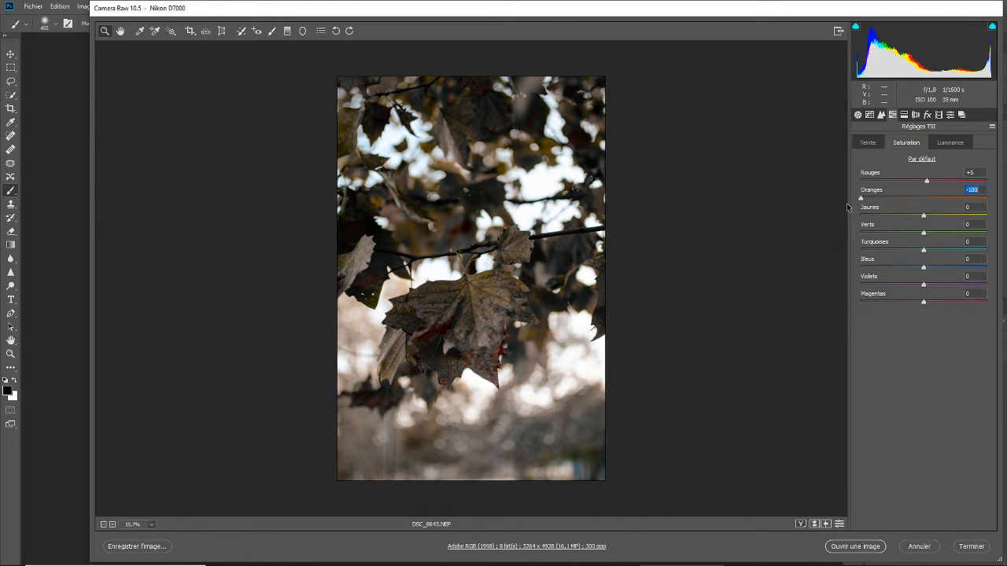
{"action": "left_click_drag", "start_coordinate": [850, 208], "coordinate": [928, 210]}
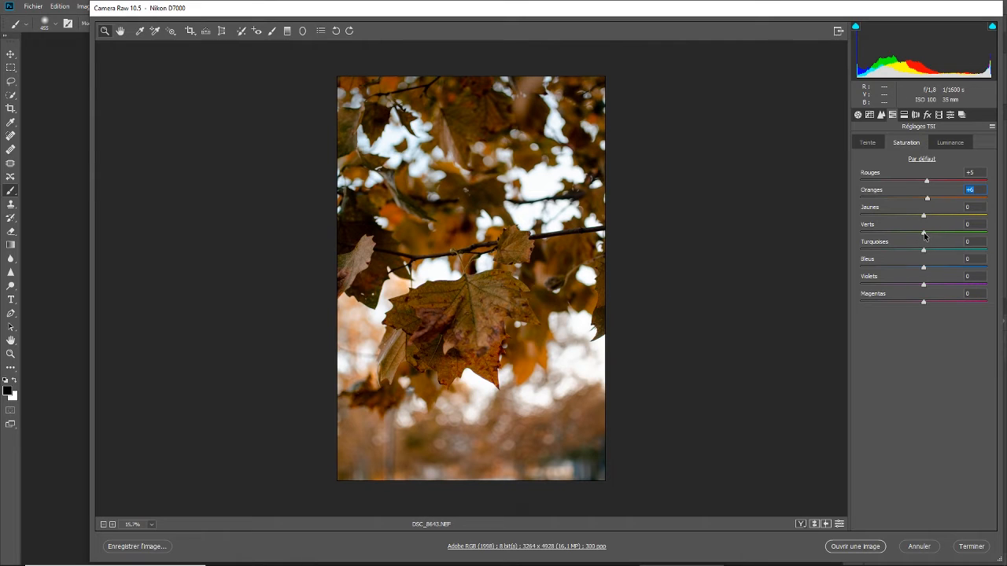
Set the greens saturation to -1 and the blues saturation to -100, leaving the violets saturation at 0 after testing it.
{"action": "left_click_drag", "start_coordinate": [924, 234], "coordinate": [921, 259]}
{"action": "key", "text": "ctrl+z"}
{"action": "left_click_drag", "start_coordinate": [924, 268], "coordinate": [836, 271]}
{"action": "mouse_move", "coordinate": [923, 285]}
{"action": "left_mouse_down"}
{"action": "mouse_move", "coordinate": [877, 286]}
{"action": "mouse_move", "coordinate": [913, 288]}
{"action": "left_mouse_up"}
{"action": "left_click_drag", "start_coordinate": [784, 288], "coordinate": [889, 291]}
Set the HSL luminance of the reds to -16 and of the oranges to +15.
{"action": "left_click", "coordinate": [956, 146]}
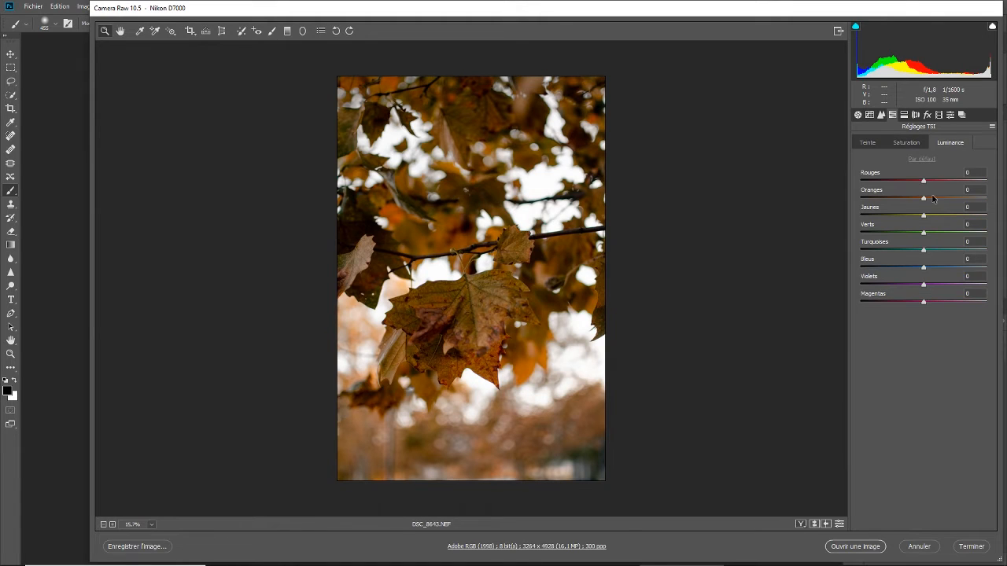
{"action": "left_click_drag", "start_coordinate": [923, 181], "coordinate": [861, 183]}
{"action": "left_click_drag", "start_coordinate": [752, 203], "coordinate": [918, 191]}
{"action": "left_click", "coordinate": [926, 199]}
Review the HSL hue, saturation and luminance settings and compare the edited photo with the original.
{"action": "left_click", "coordinate": [868, 145]}
{"action": "left_click", "coordinate": [903, 145]}
{"action": "left_click", "coordinate": [947, 145]}
{"action": "left_click", "coordinate": [873, 142]}
{"action": "left_click", "coordinate": [904, 142]}
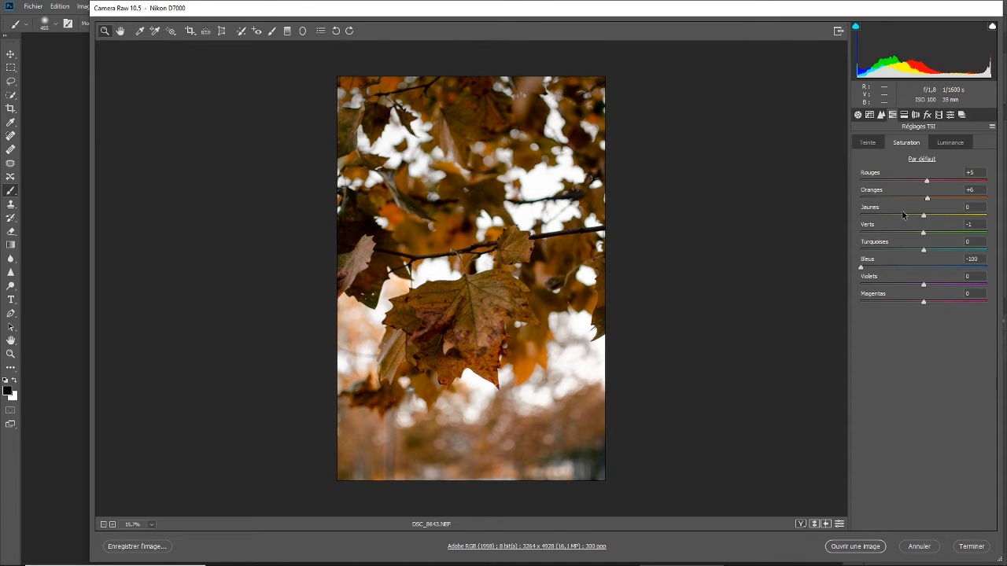
{"action": "key", "text": "p"}
{"action": "key", "text": "p"}
{"action": "left_click", "coordinate": [941, 143]}
{"action": "left_click", "coordinate": [863, 145]}
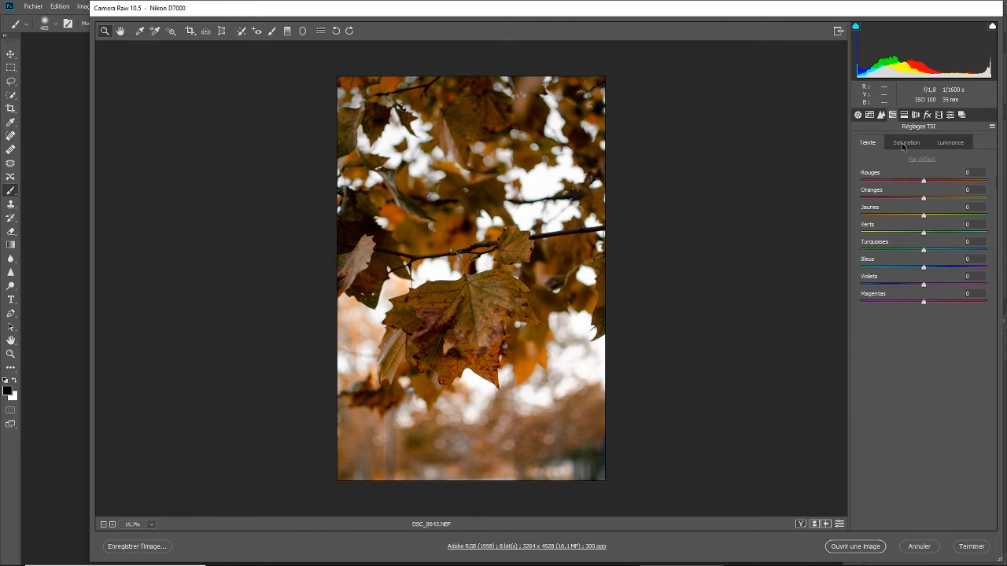
{"action": "left_click", "coordinate": [905, 146]}
{"action": "left_click", "coordinate": [950, 147]}
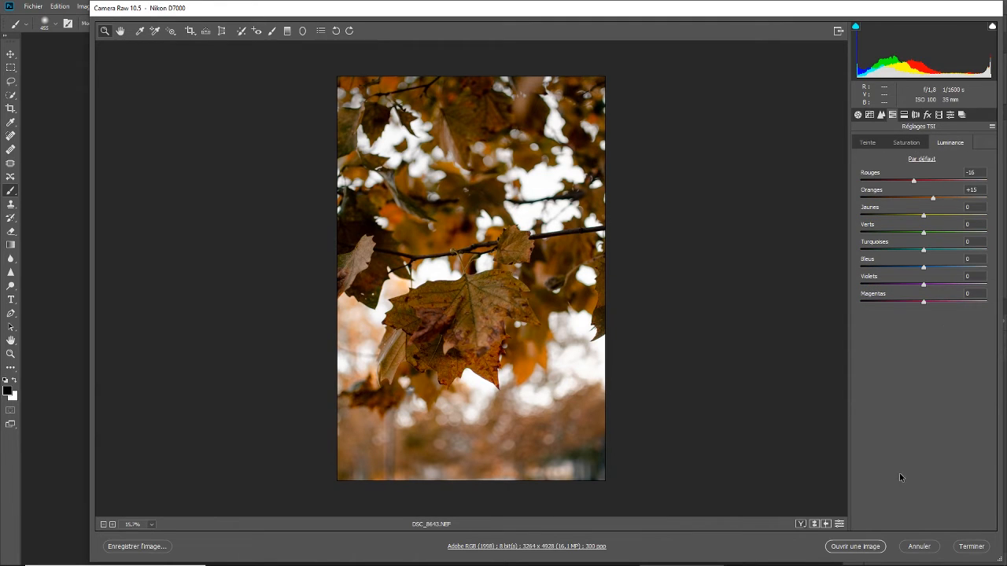
Open the developed photo in Photoshop, discarding the embedded color profile.
{"action": "left_click", "coordinate": [840, 549]}
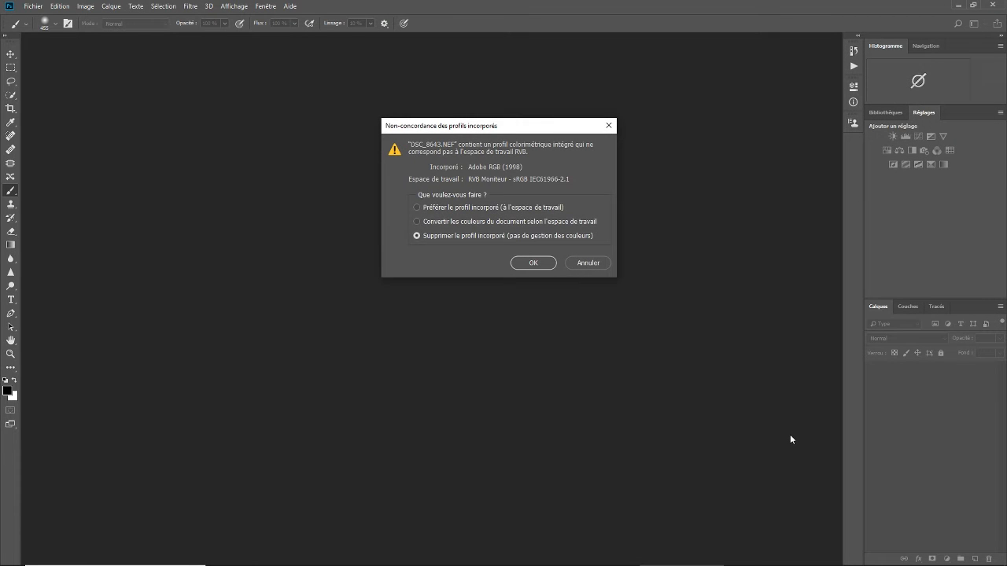
{"action": "left_click", "coordinate": [546, 262]}
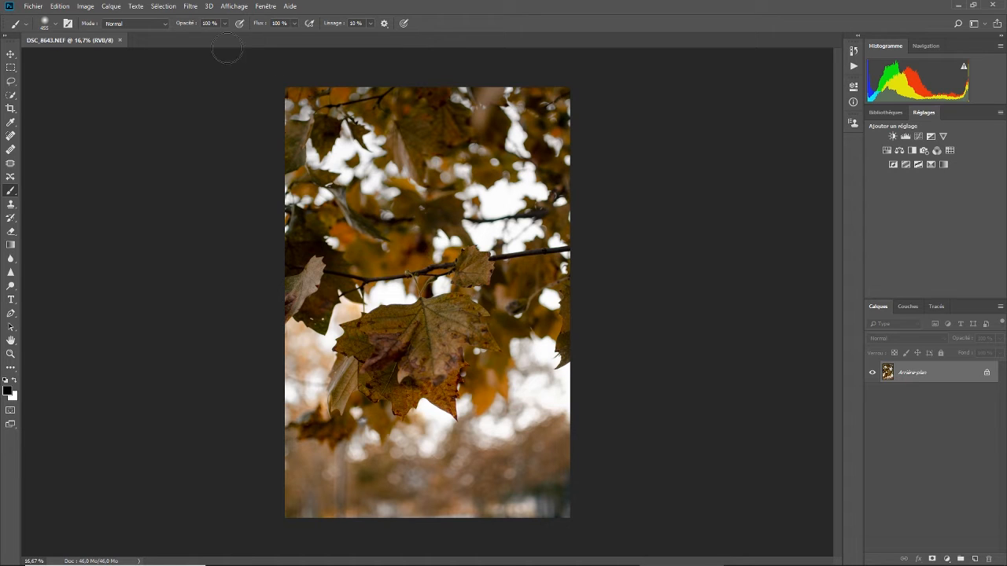
Open the Camera Raw filter on the leaf image and apply it without any adjustments.
{"action": "left_click", "coordinate": [164, 7]}
{"action": "mouse_move", "coordinate": [190, 7]}
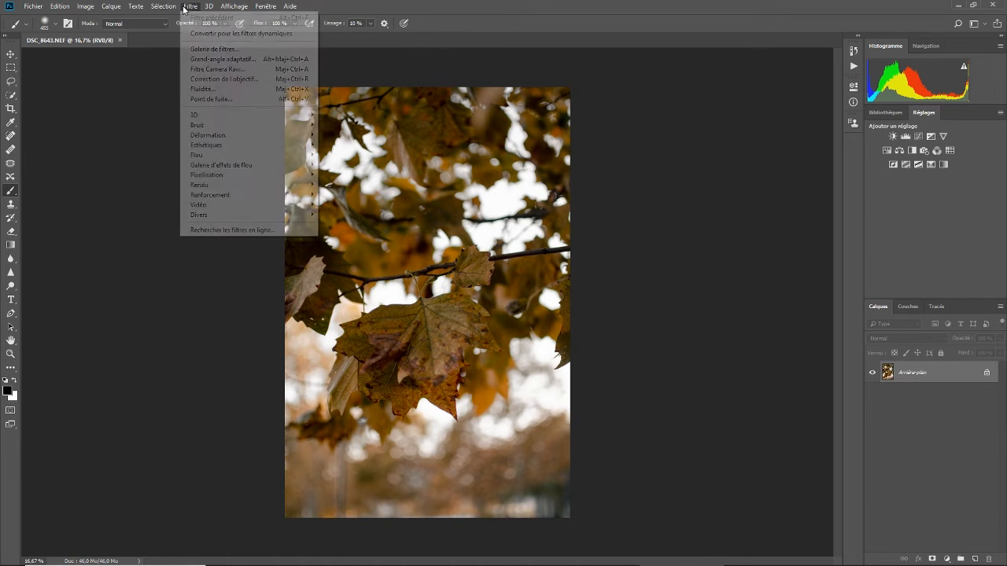
{"action": "left_click", "coordinate": [218, 70]}
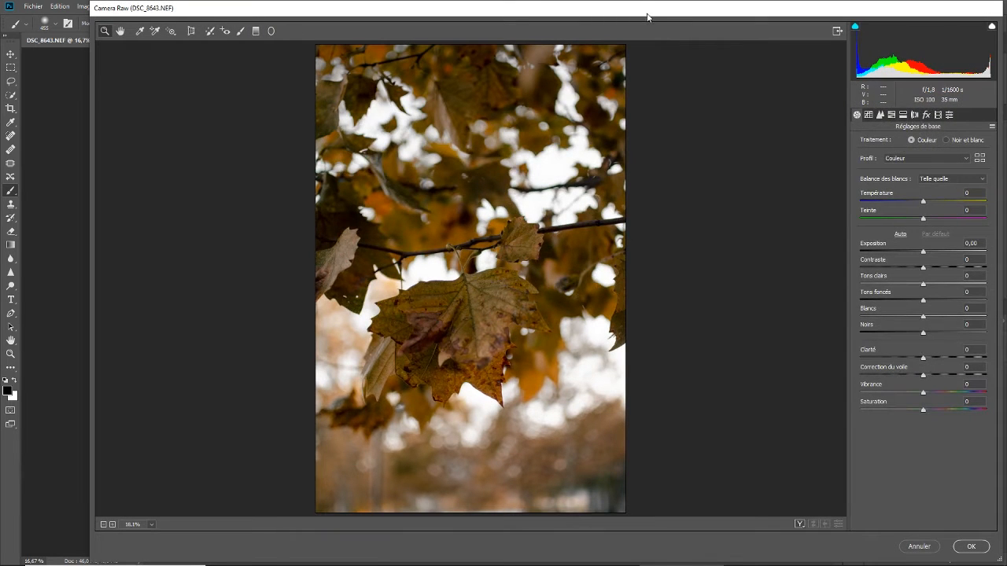
{"action": "left_click_drag", "start_coordinate": [646, 20], "coordinate": [497, 88]}
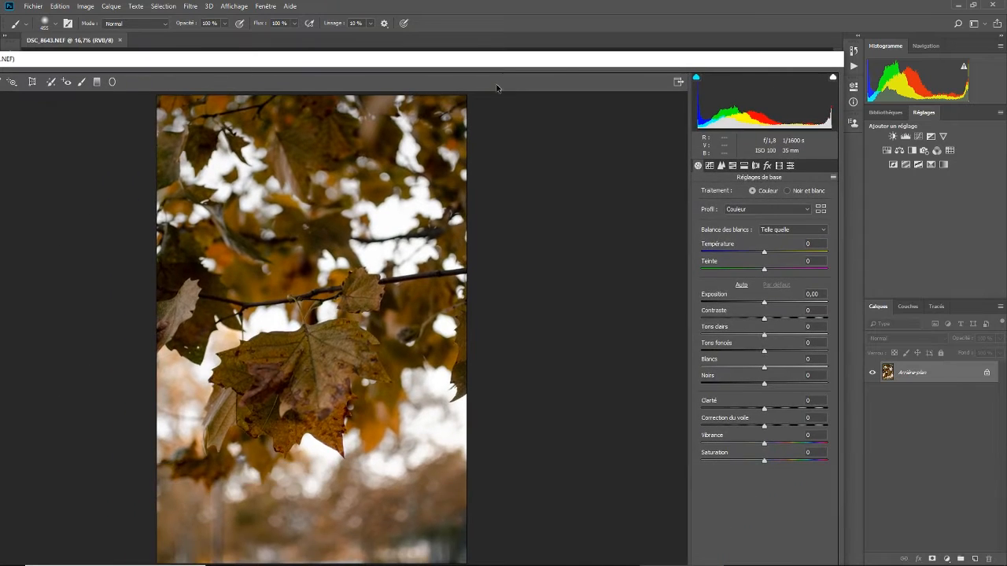
{"action": "left_click_drag", "start_coordinate": [573, 63], "coordinate": [633, 3]}
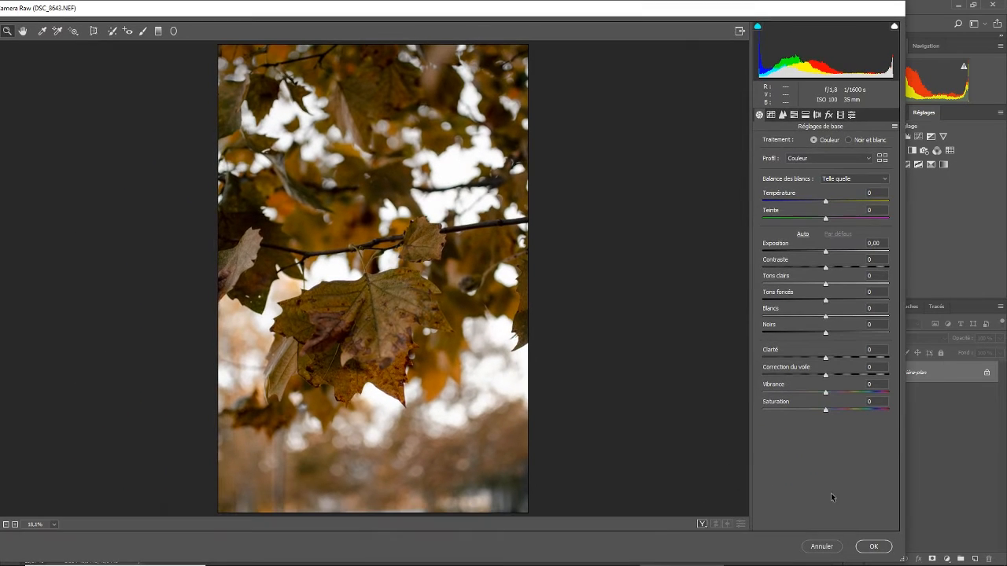
{"action": "left_click", "coordinate": [874, 546]}
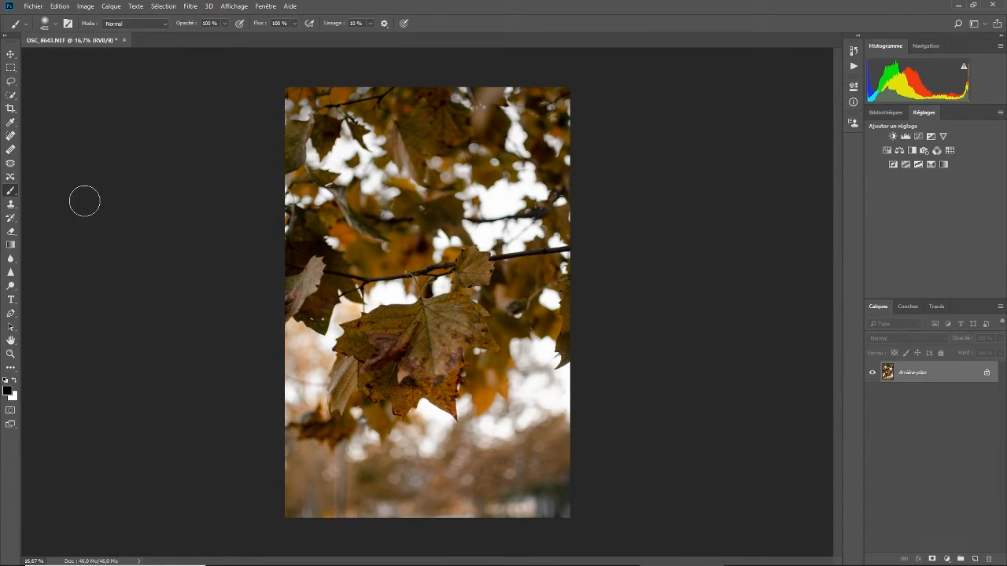
Crop the leaf image to the 4:5 (8:10) ratio, shifting the photo slightly down inside the crop frame.
{"action": "left_click", "coordinate": [10, 53]}
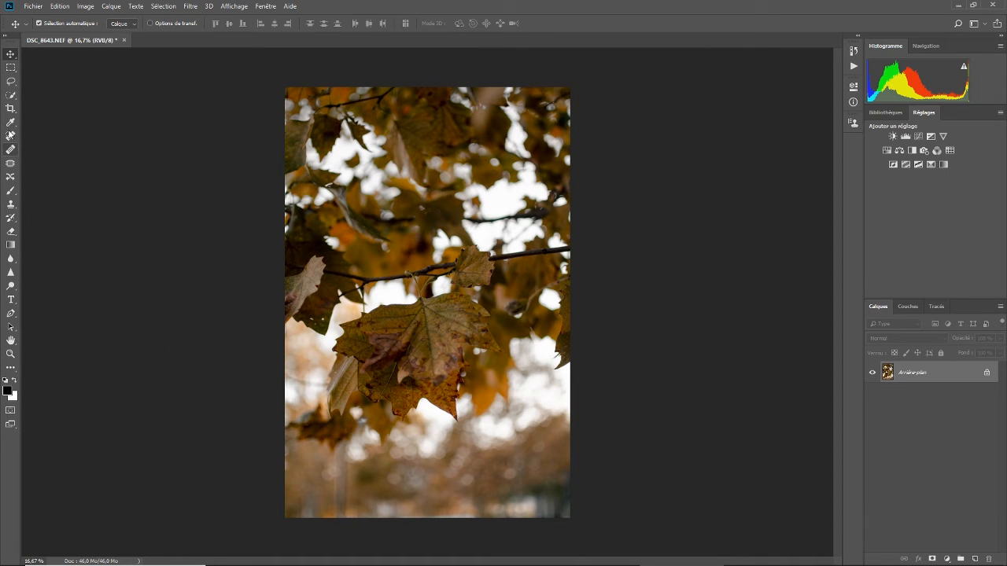
{"action": "left_click", "coordinate": [11, 108]}
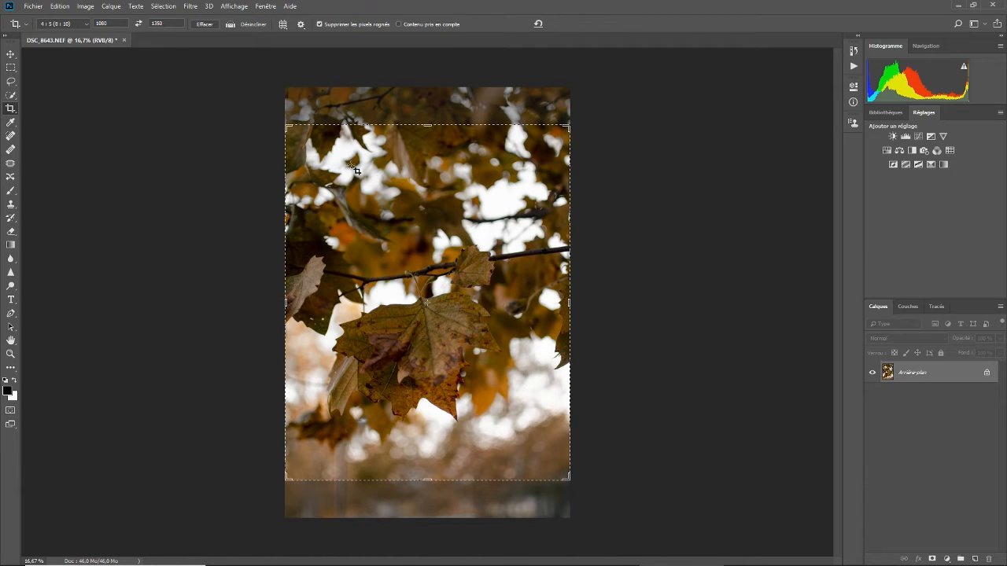
{"action": "left_click_drag", "start_coordinate": [466, 192], "coordinate": [466, 200]}
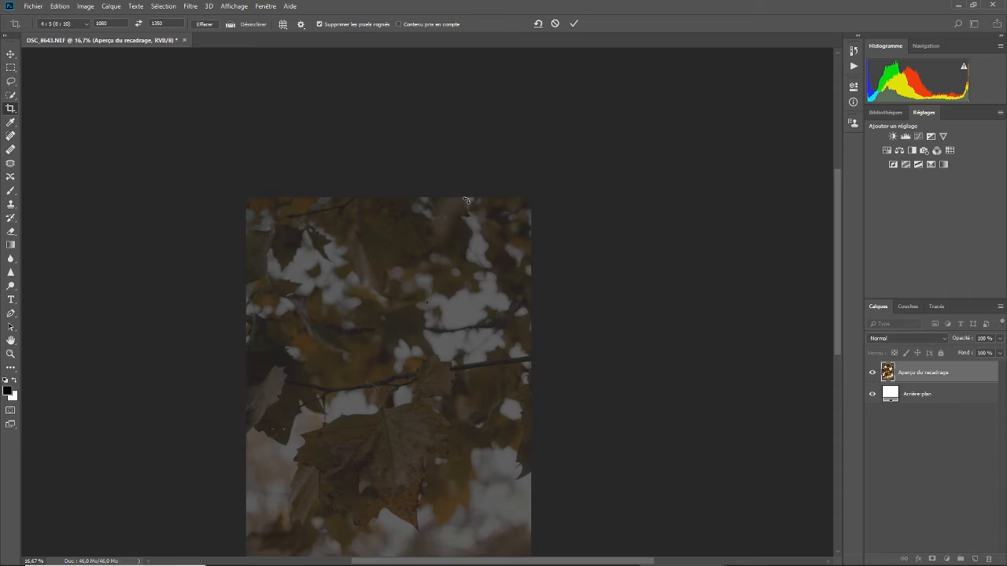
{"action": "left_click", "coordinate": [555, 23]}
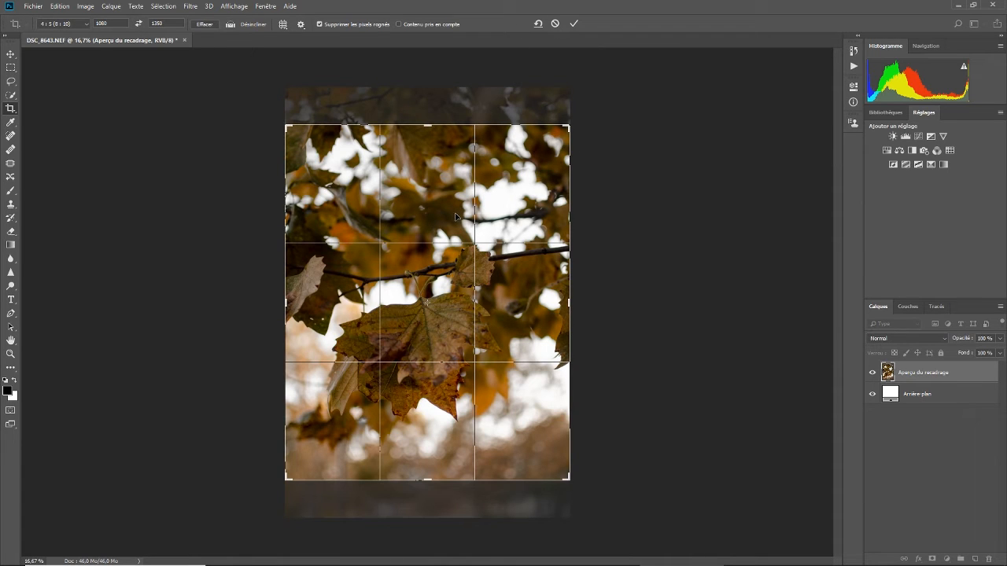
{"action": "mouse_move", "coordinate": [452, 194]}
{"action": "left_mouse_down"}
{"action": "mouse_move", "coordinate": [457, 220]}
{"action": "mouse_move", "coordinate": [454, 213]}
{"action": "left_mouse_up"}
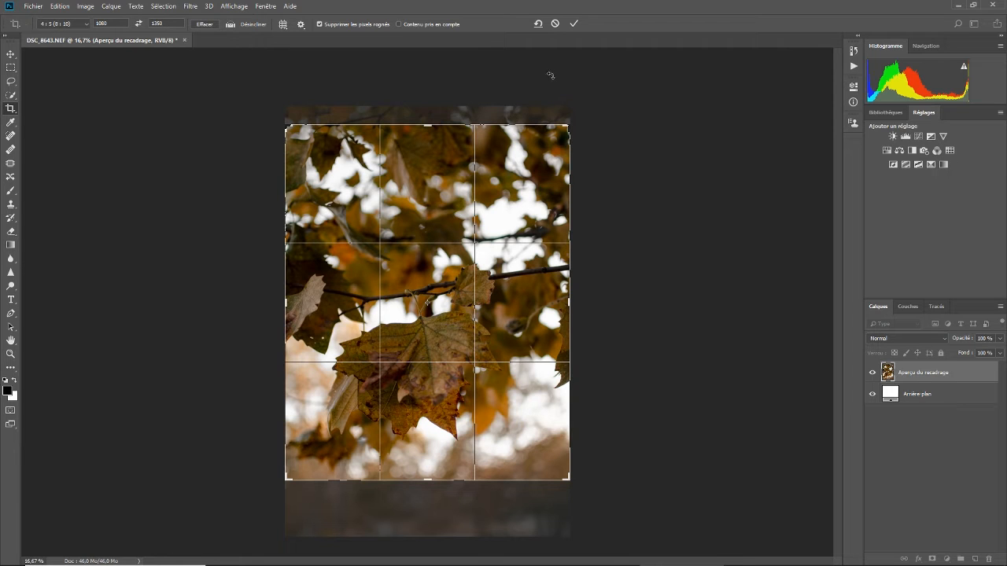
{"action": "left_click", "coordinate": [574, 24]}
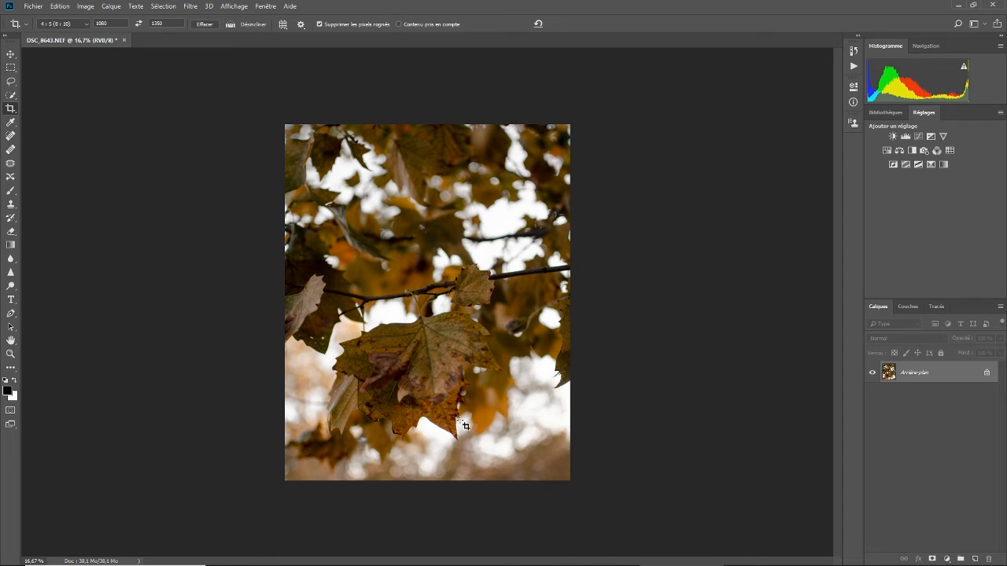
Unlock the background layer and duplicate it.
{"action": "left_click", "coordinate": [987, 374]}
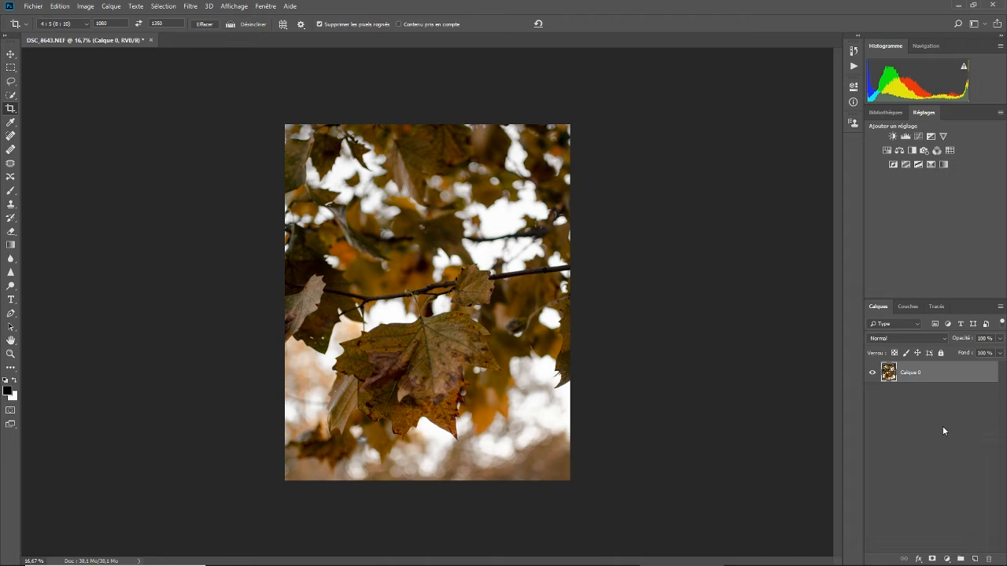
{"action": "key", "text": "ctrl+j"}
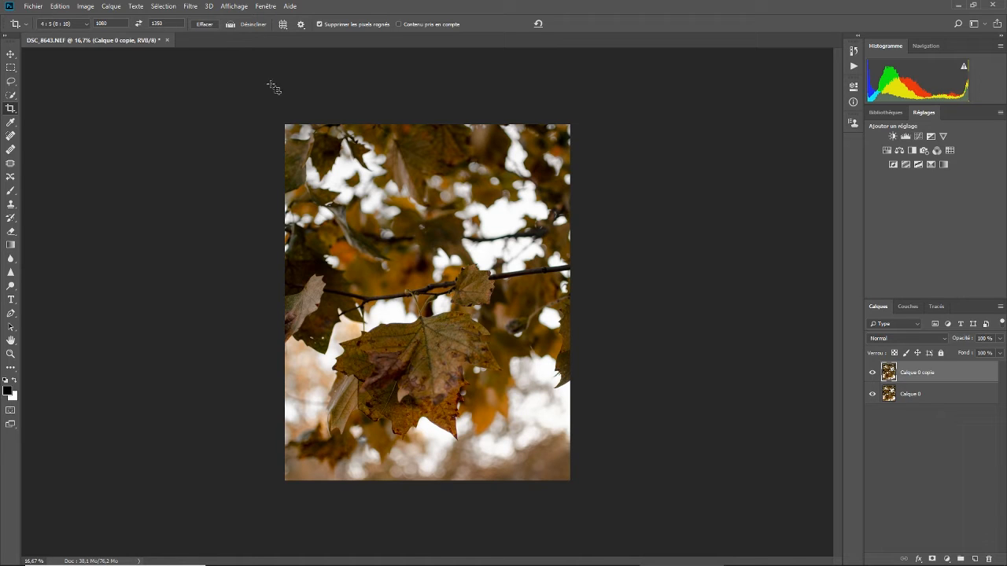
Apply a High Pass (Passe-haut) filter with a radius of 5.6 pixels to the duplicated layer and set its blend mode to Lumière tamisée.
{"action": "left_click", "coordinate": [189, 7]}
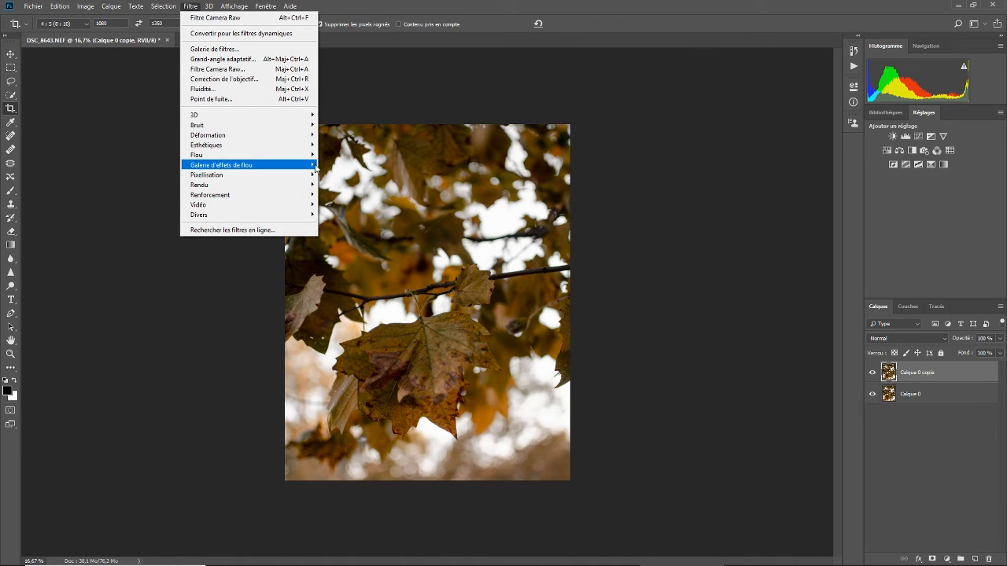
{"action": "mouse_move", "coordinate": [312, 195]}
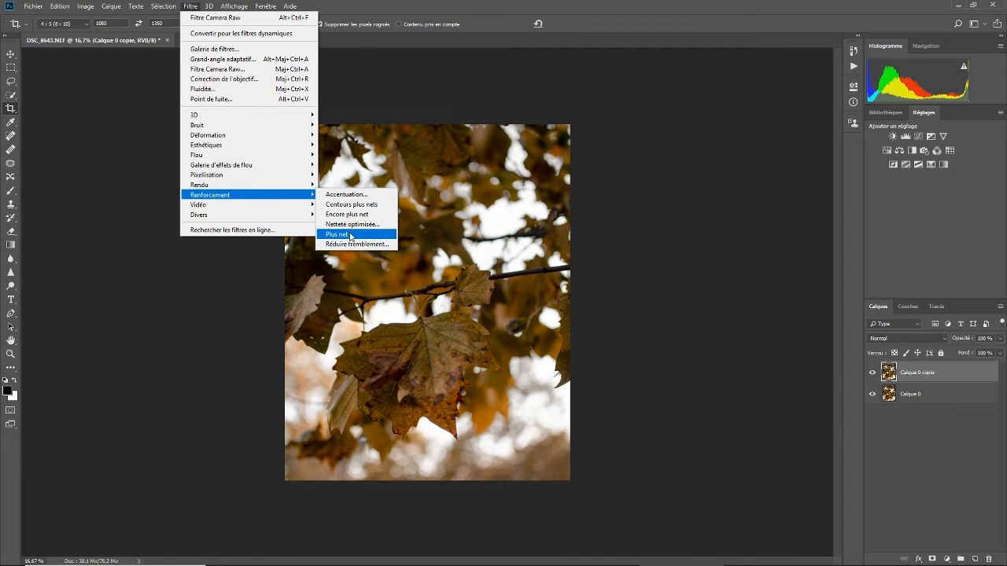
{"action": "mouse_move", "coordinate": [301, 219]}
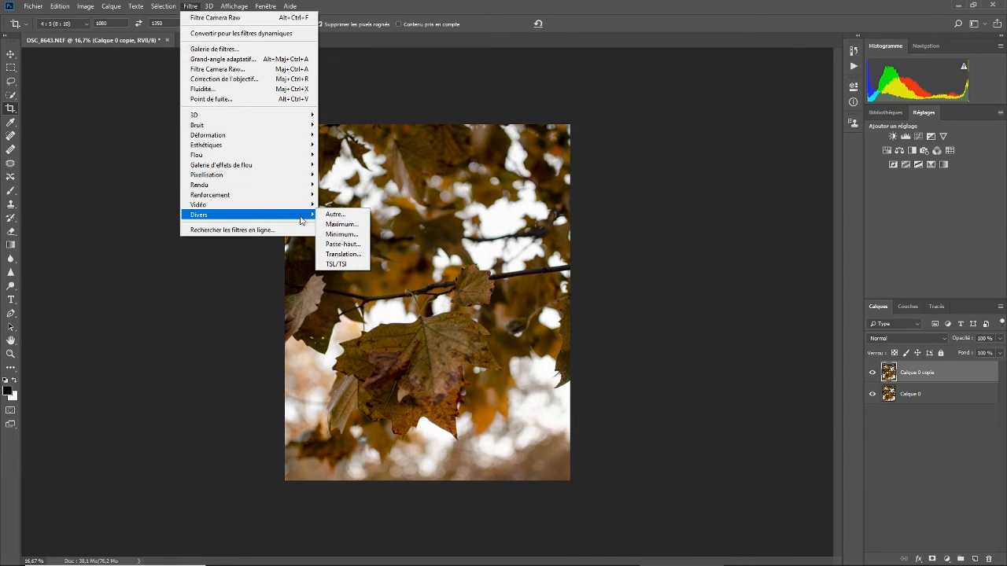
{"action": "left_click", "coordinate": [343, 243]}
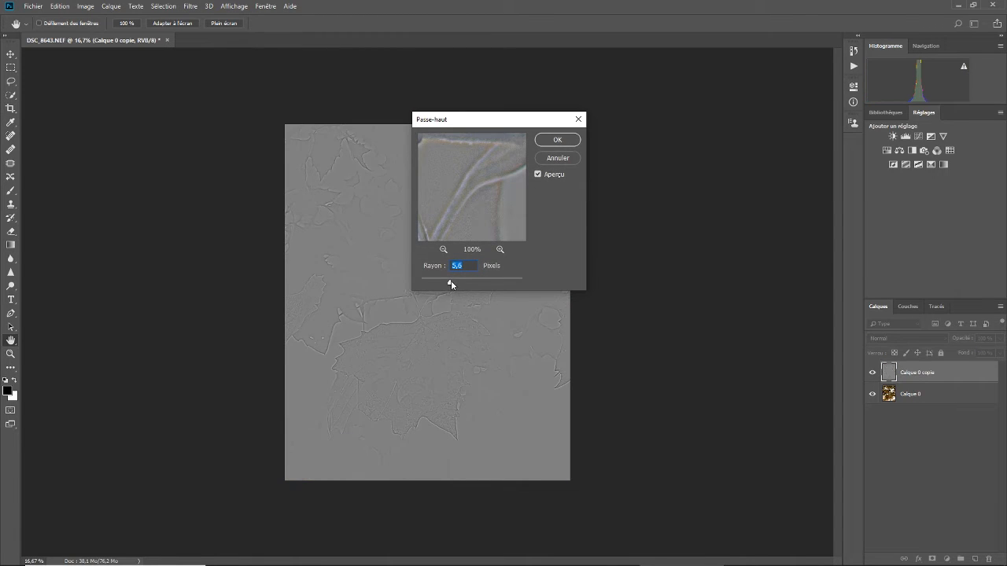
{"action": "left_click", "coordinate": [416, 333]}
{"action": "left_click", "coordinate": [410, 342]}
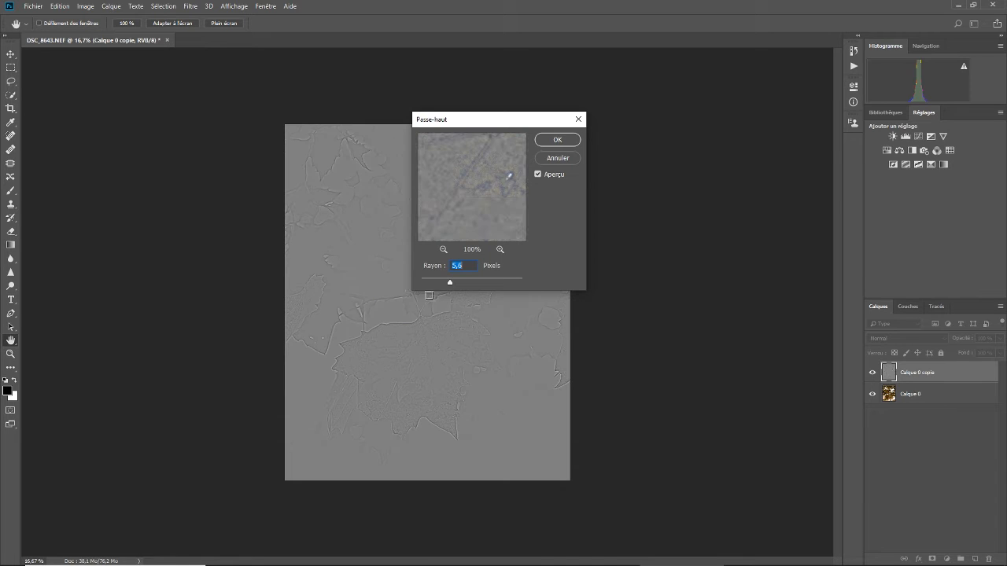
{"action": "left_click_drag", "start_coordinate": [449, 282], "coordinate": [450, 284]}
{"action": "left_click", "coordinate": [553, 140]}
{"action": "key", "text": "c"}
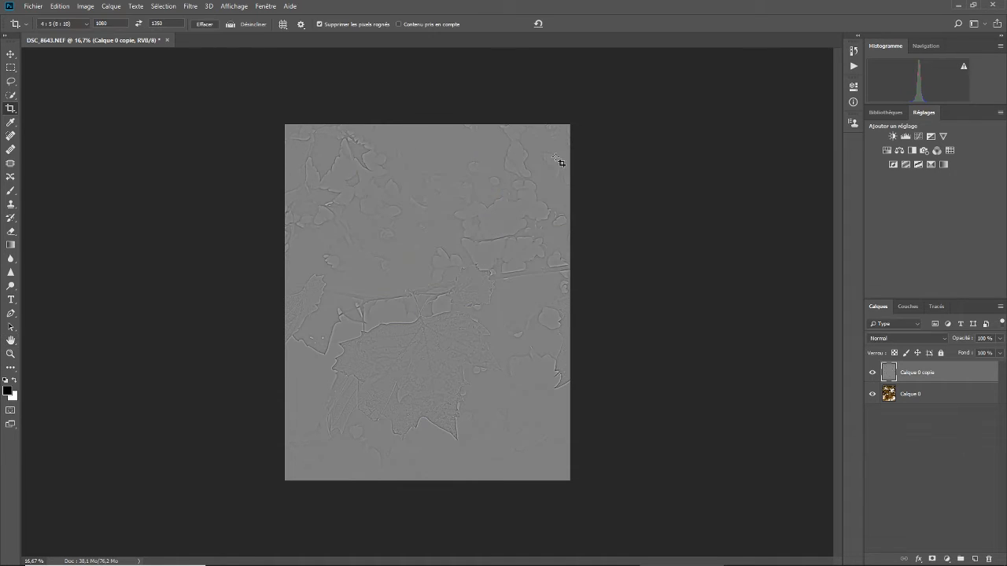
{"action": "left_click", "coordinate": [946, 338]}
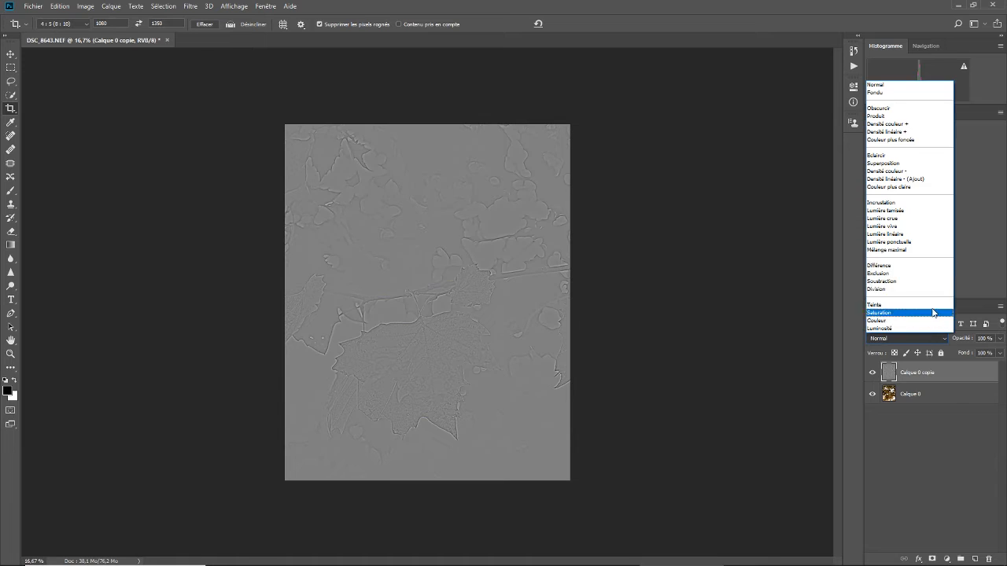
{"action": "left_click", "coordinate": [915, 211]}
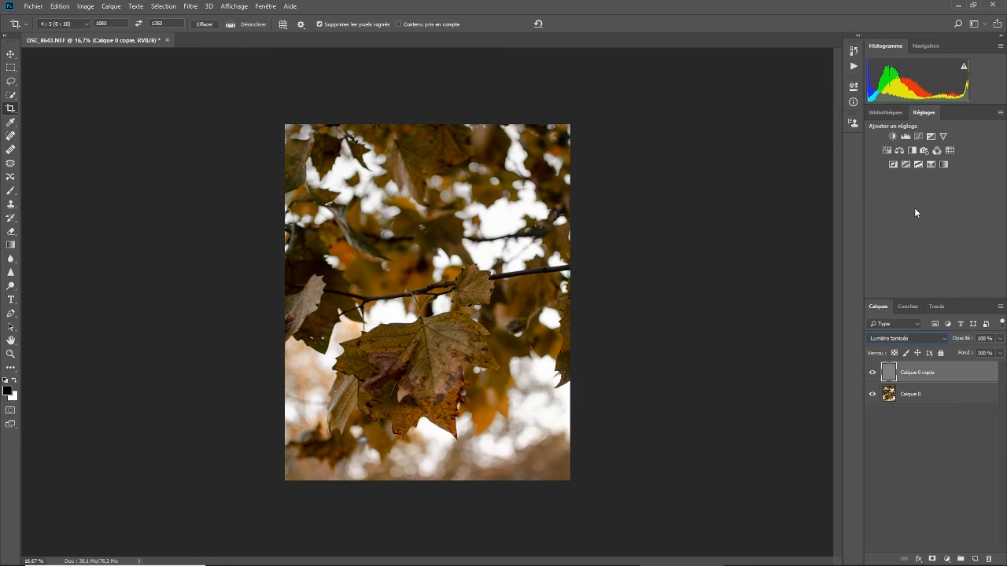
Compare the leaf's detail with and without the High Pass layer, examining the veins at about 100% magnification.
{"action": "left_click", "coordinate": [871, 374]}
{"action": "left_click", "coordinate": [872, 374]}
{"action": "left_click", "coordinate": [872, 374]}
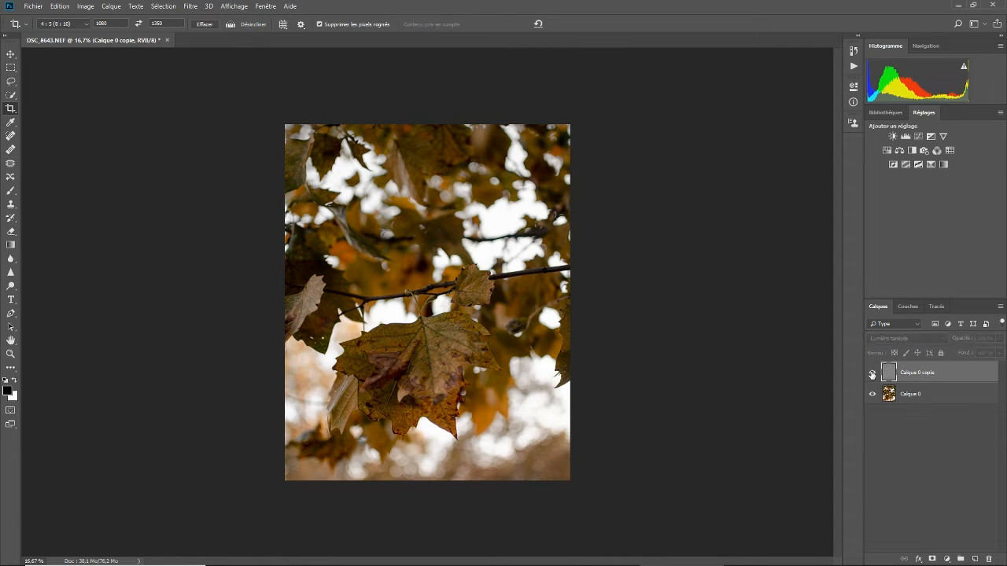
{"action": "left_click", "coordinate": [871, 375]}
{"action": "left_click", "coordinate": [11, 354]}
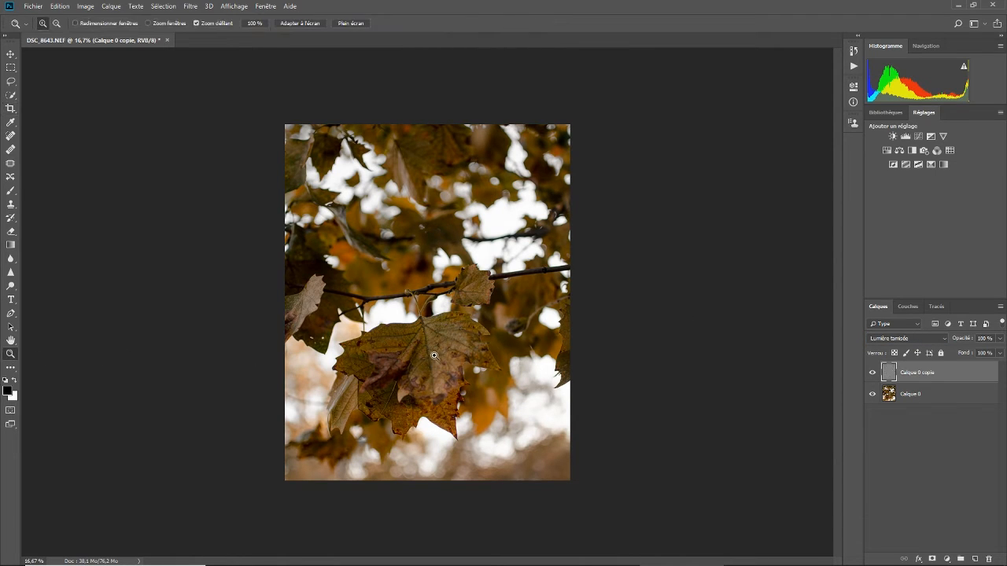
{"action": "left_click_drag", "start_coordinate": [433, 355], "coordinate": [512, 353]}
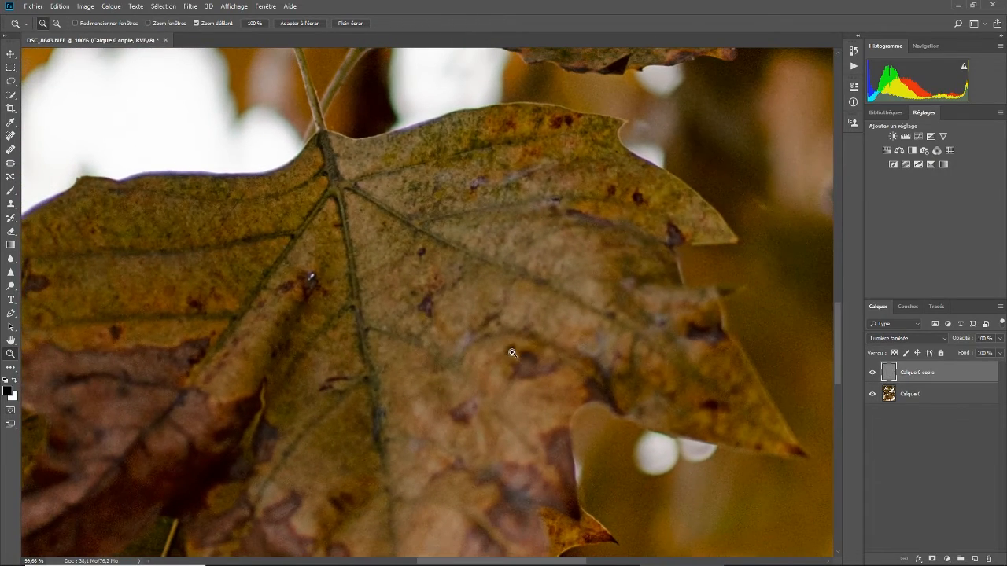
{"action": "left_click", "coordinate": [871, 375]}
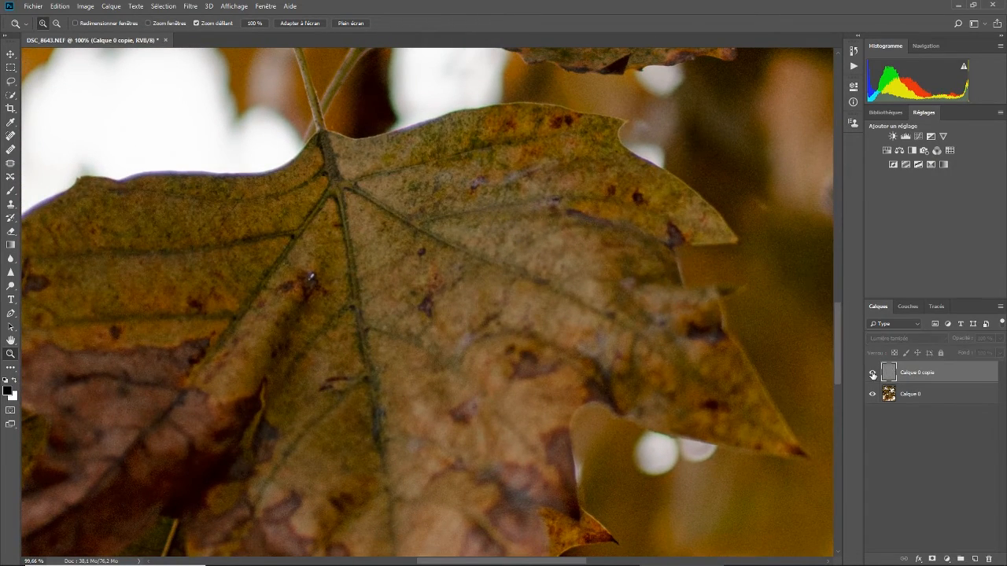
{"action": "left_click", "coordinate": [872, 375]}
{"action": "left_click", "coordinate": [871, 374]}
{"action": "left_click", "coordinate": [871, 375]}
{"action": "left_click", "coordinate": [872, 375]}
{"action": "left_click", "coordinate": [872, 374]}
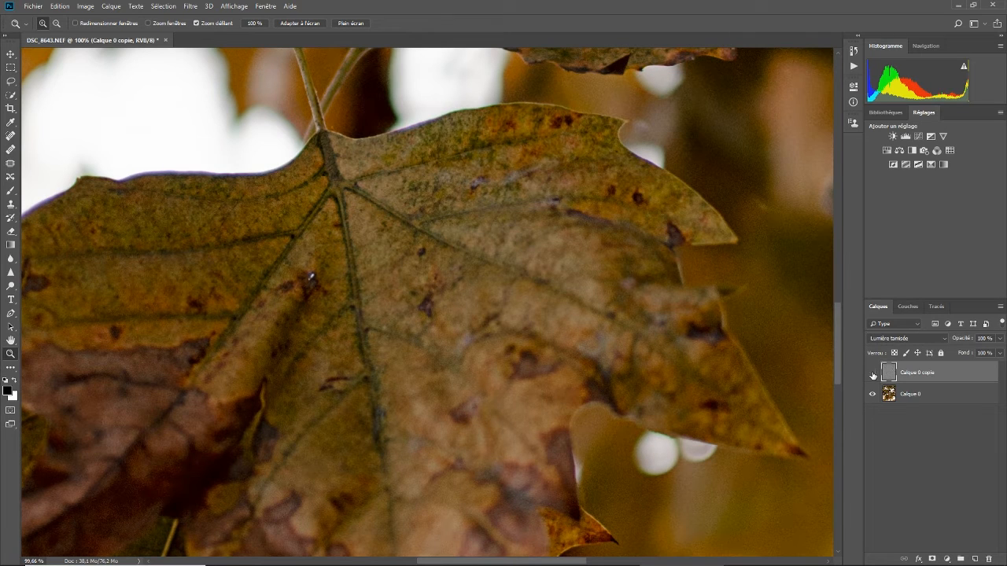
{"action": "left_click", "coordinate": [872, 375]}
{"action": "left_click", "coordinate": [872, 374]}
{"action": "left_click_drag", "start_coordinate": [496, 315], "coordinate": [428, 322]}
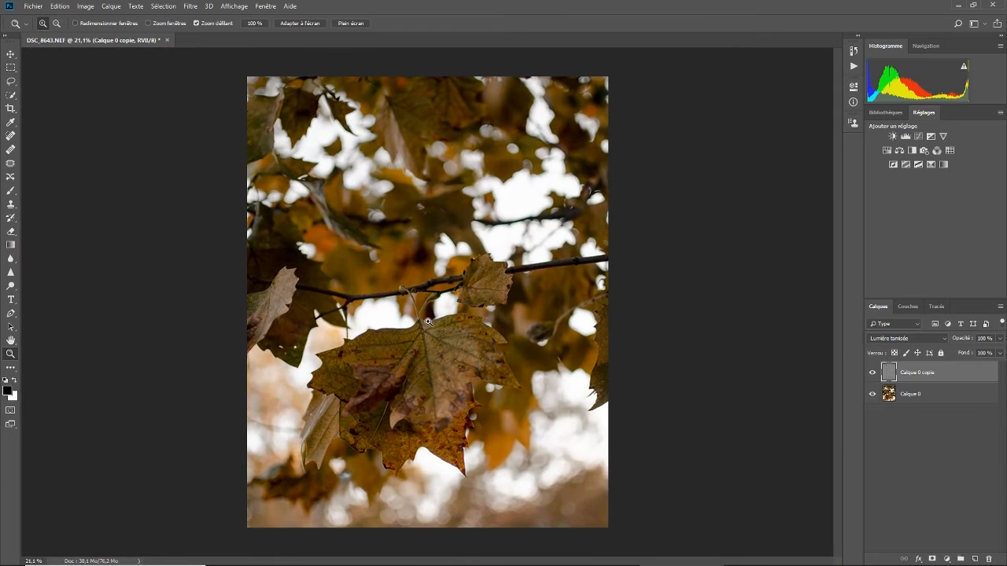
Add a layer mask to the High Pass layer, invert it to black and make the mask active.
{"action": "left_click", "coordinate": [933, 557]}
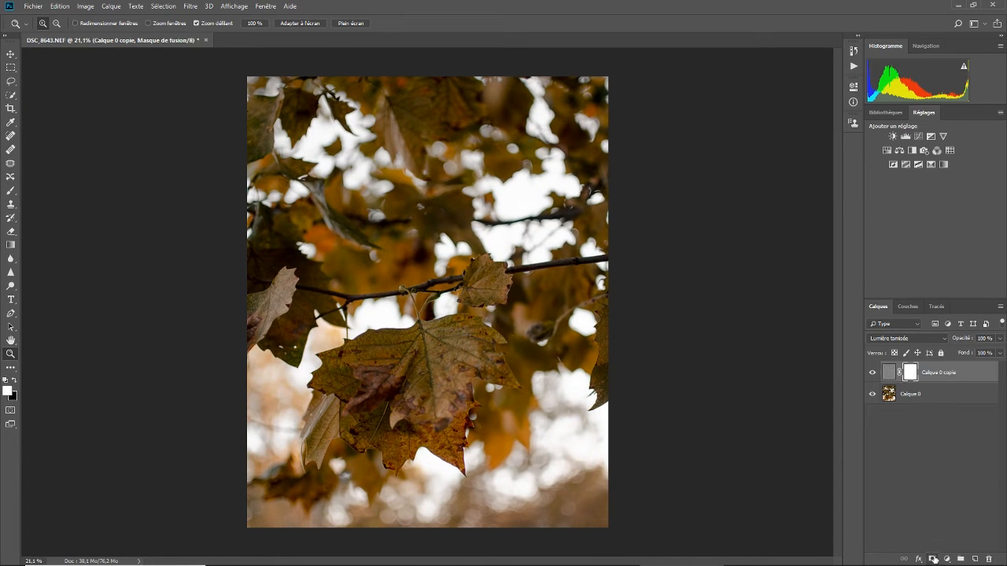
{"action": "key", "text": "ctrl+i"}
{"action": "left_click", "coordinate": [889, 372]}
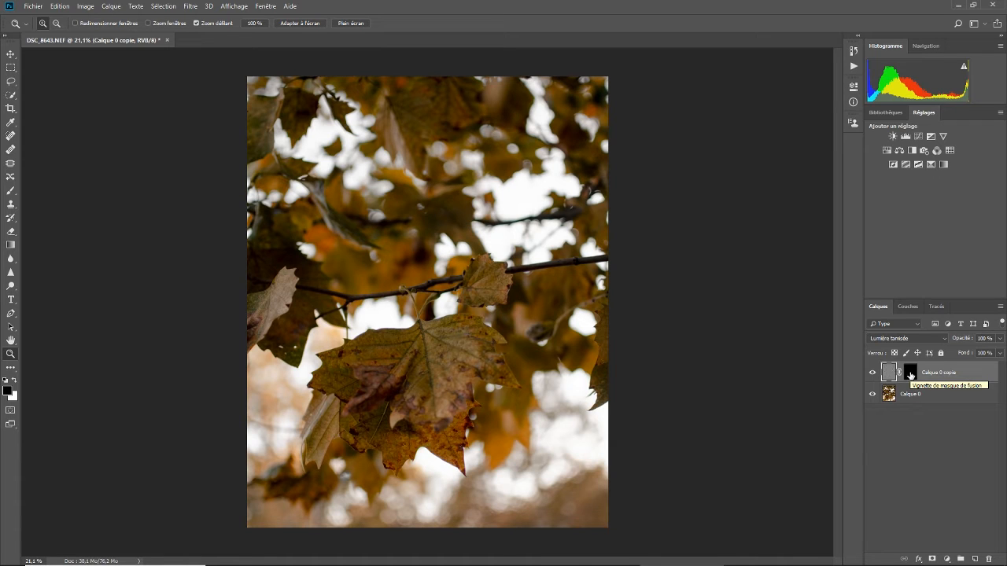
{"action": "left_click", "coordinate": [910, 373]}
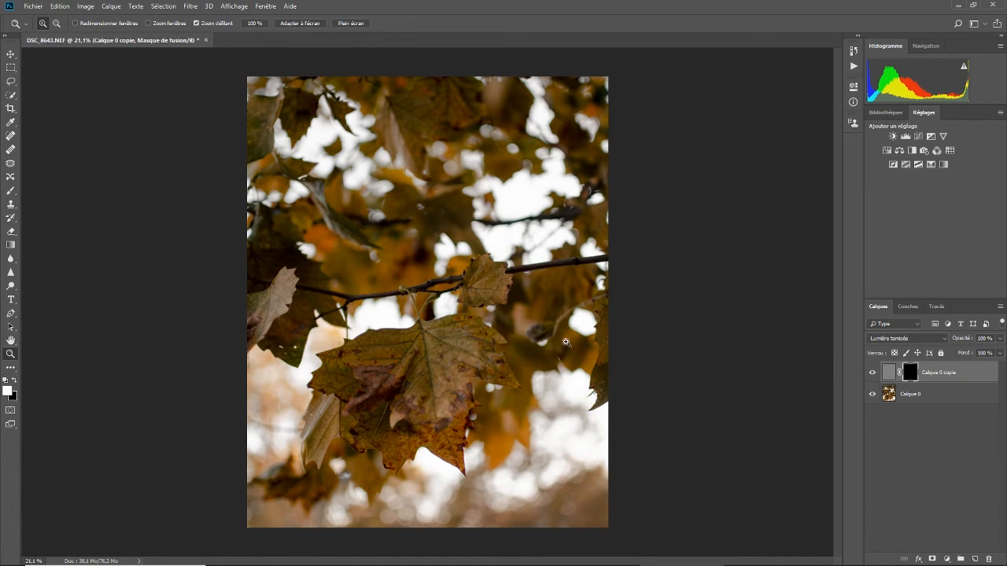
Paint white with a soft brush on the High Pass layer's mask over the main leaf and its neighbouring foliage.
{"action": "mouse_move", "coordinate": [427, 347]}
{"action": "left_mouse_down"}
{"action": "mouse_move", "coordinate": [486, 345]}
{"action": "mouse_move", "coordinate": [424, 346]}
{"action": "left_mouse_up"}
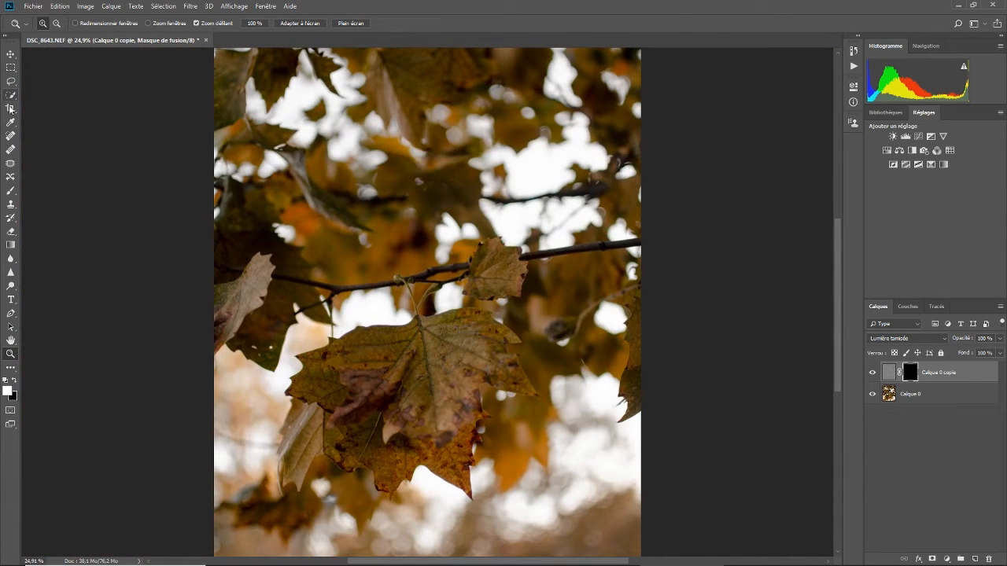
{"action": "left_click", "coordinate": [11, 192]}
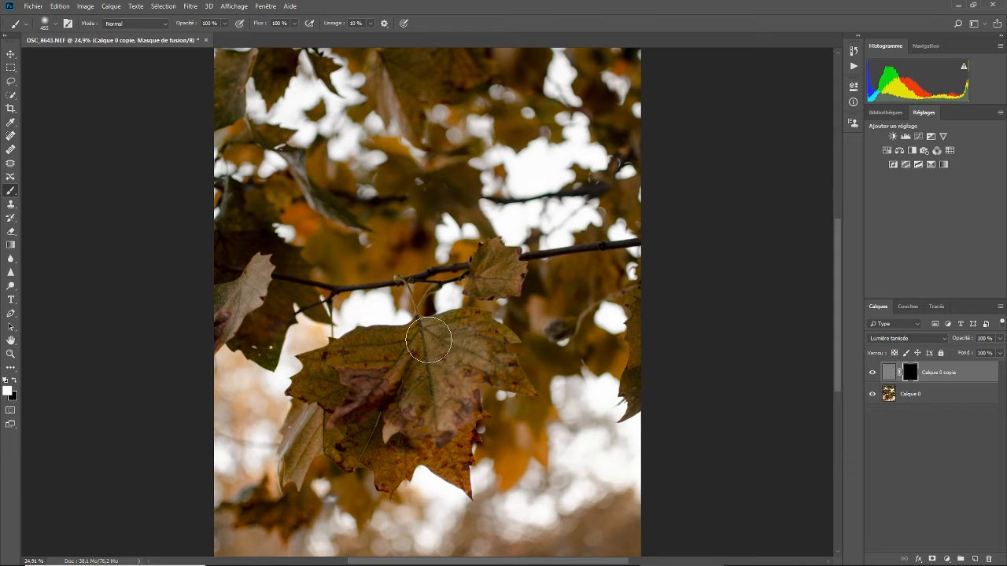
{"action": "mouse_move", "coordinate": [442, 421]}
{"action": "left_mouse_down"}
{"action": "mouse_move", "coordinate": [377, 352]}
{"action": "mouse_move", "coordinate": [350, 349]}
{"action": "mouse_move", "coordinate": [470, 335]}
{"action": "mouse_move", "coordinate": [495, 361]}
{"action": "mouse_move", "coordinate": [506, 362]}
{"action": "mouse_move", "coordinate": [499, 345]}
{"action": "mouse_move", "coordinate": [507, 352]}
{"action": "mouse_move", "coordinate": [513, 365]}
{"action": "mouse_move", "coordinate": [446, 333]}
{"action": "mouse_move", "coordinate": [444, 413]}
{"action": "mouse_move", "coordinate": [441, 395]}
{"action": "mouse_move", "coordinate": [453, 445]}
{"action": "mouse_move", "coordinate": [393, 449]}
{"action": "mouse_move", "coordinate": [334, 385]}
{"action": "mouse_move", "coordinate": [305, 379]}
{"action": "mouse_move", "coordinate": [332, 357]}
{"action": "mouse_move", "coordinate": [253, 295]}
{"action": "mouse_move", "coordinate": [258, 308]}
{"action": "mouse_move", "coordinate": [312, 298]}
{"action": "left_mouse_up"}
{"action": "mouse_move", "coordinate": [437, 285]}
{"action": "left_mouse_down"}
{"action": "mouse_move", "coordinate": [603, 260]}
{"action": "mouse_move", "coordinate": [624, 367]}
{"action": "mouse_move", "coordinate": [452, 386]}
{"action": "mouse_move", "coordinate": [435, 424]}
{"action": "mouse_move", "coordinate": [445, 445]}
{"action": "left_mouse_up"}
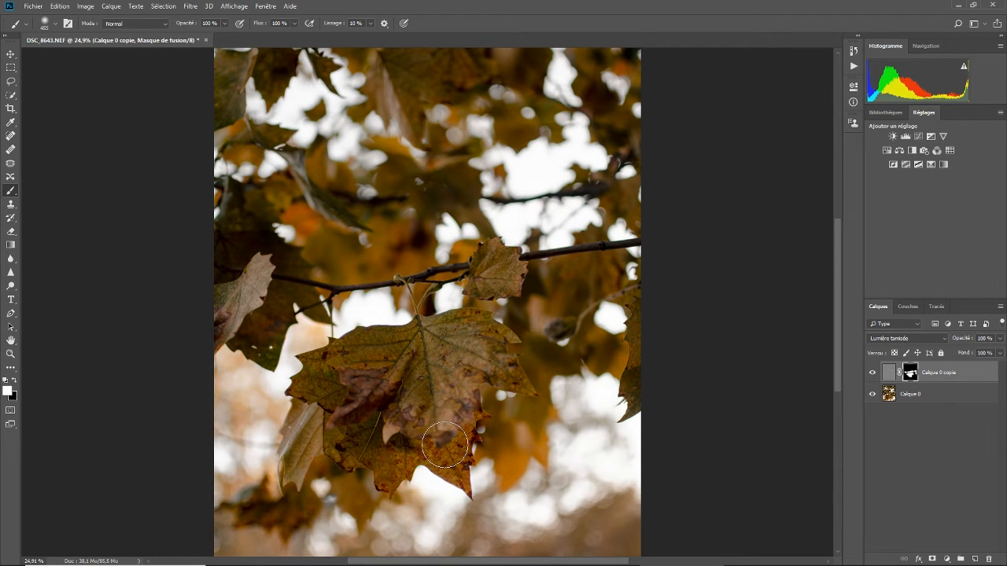
{"action": "mouse_move", "coordinate": [445, 445]}
{"action": "left_mouse_down"}
{"action": "mouse_move", "coordinate": [467, 368]}
{"action": "mouse_move", "coordinate": [449, 412]}
{"action": "mouse_move", "coordinate": [443, 360]}
{"action": "mouse_move", "coordinate": [367, 352]}
{"action": "mouse_move", "coordinate": [478, 342]}
{"action": "mouse_move", "coordinate": [435, 396]}
{"action": "mouse_move", "coordinate": [452, 429]}
{"action": "left_mouse_up"}
{"action": "left_click", "coordinate": [11, 354]}
{"action": "mouse_move", "coordinate": [429, 336]}
{"action": "left_mouse_down"}
{"action": "mouse_move", "coordinate": [376, 336]}
{"action": "mouse_move", "coordinate": [430, 337]}
{"action": "left_mouse_up"}
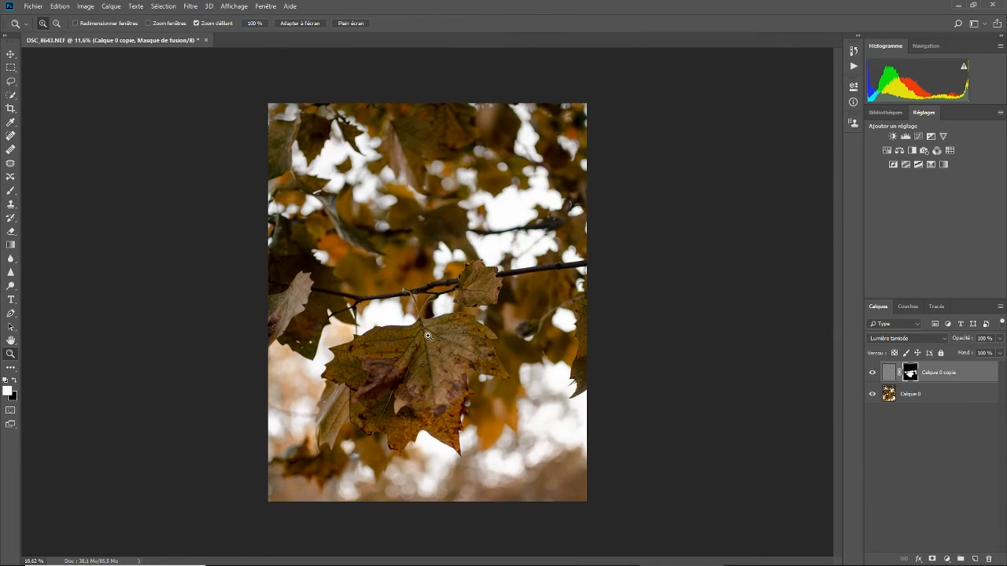
Add a gradient map (Courbe de transfert de dégradé) adjustment layer above the sharpening layer using the Or 1 preset.
{"action": "left_click", "coordinate": [947, 558]}
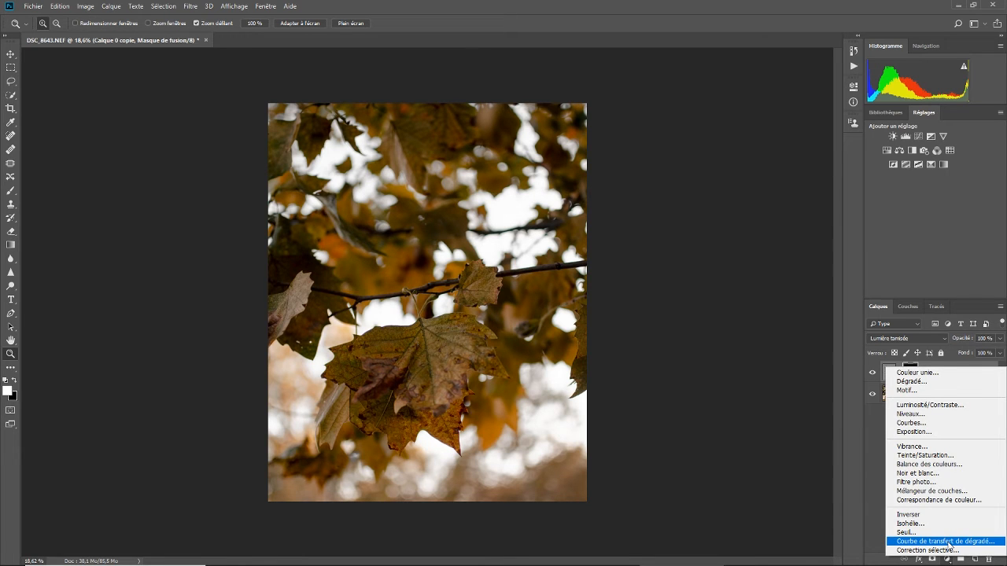
{"action": "left_click", "coordinate": [947, 542]}
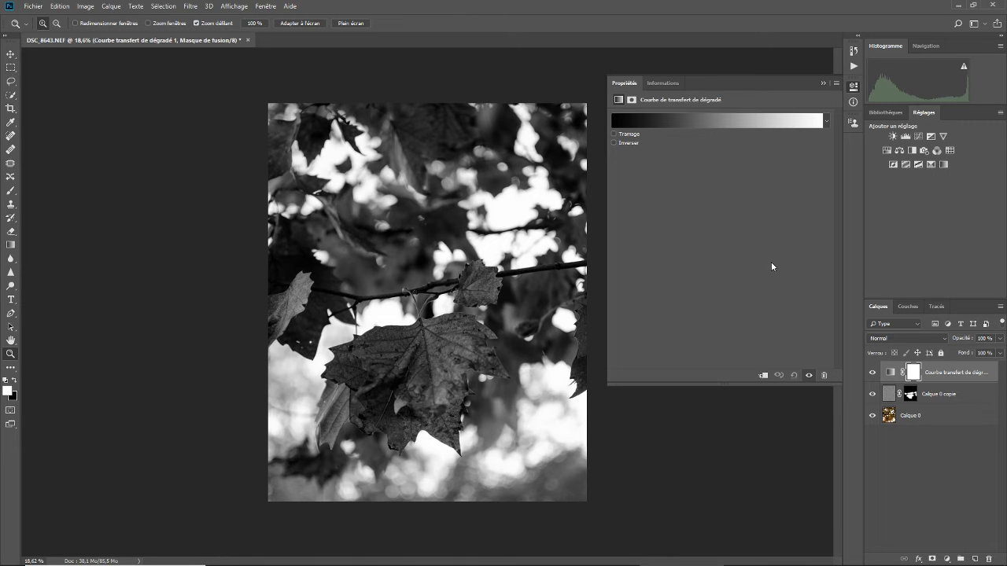
{"action": "left_click", "coordinate": [744, 124]}
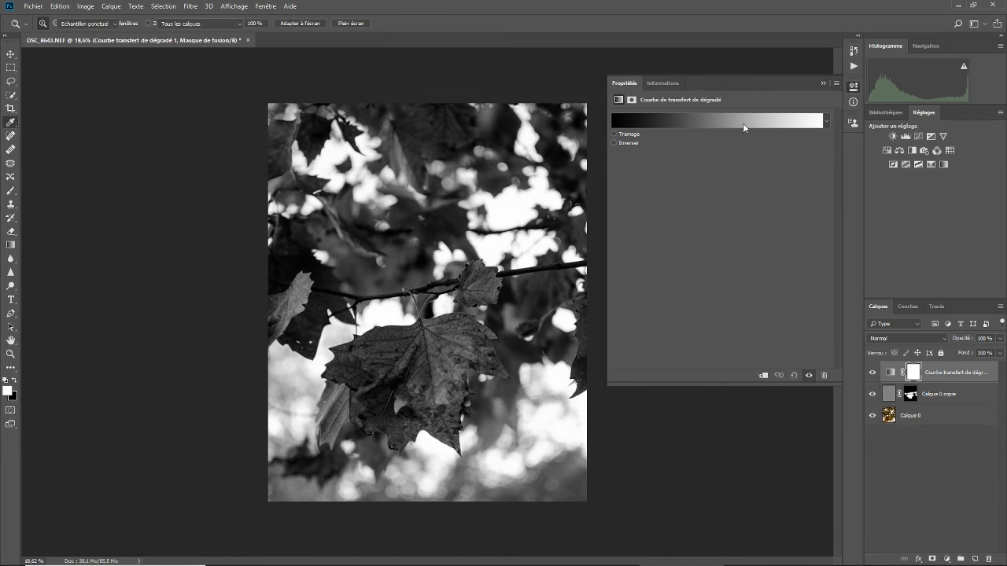
{"action": "left_click", "coordinate": [542, 104]}
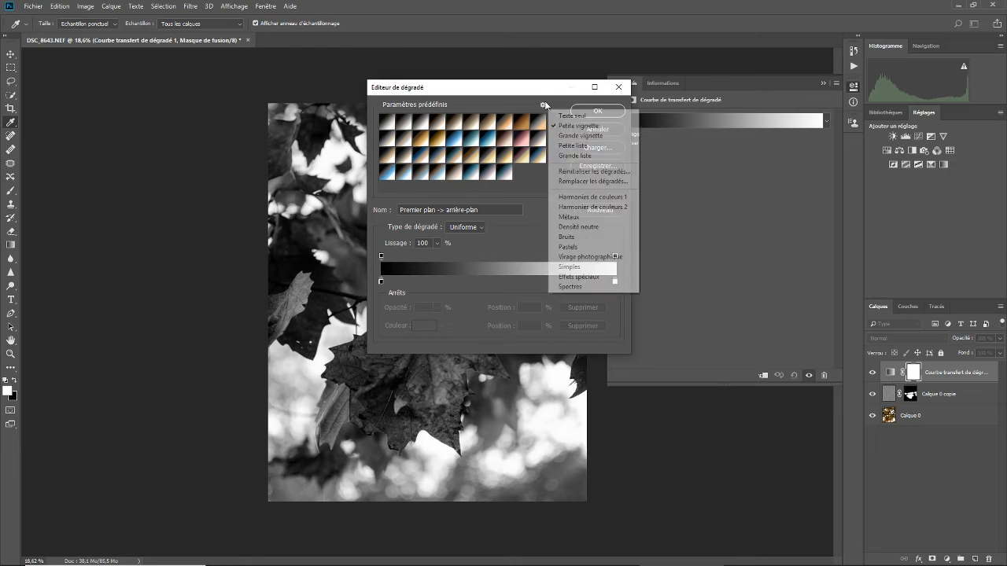
{"action": "left_click", "coordinate": [505, 174]}
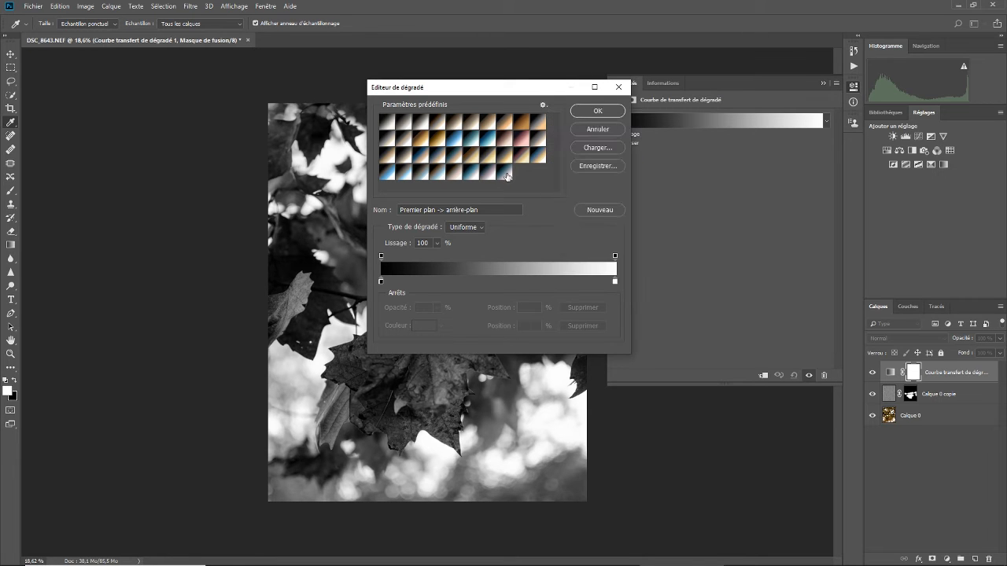
{"action": "left_click", "coordinate": [507, 176]}
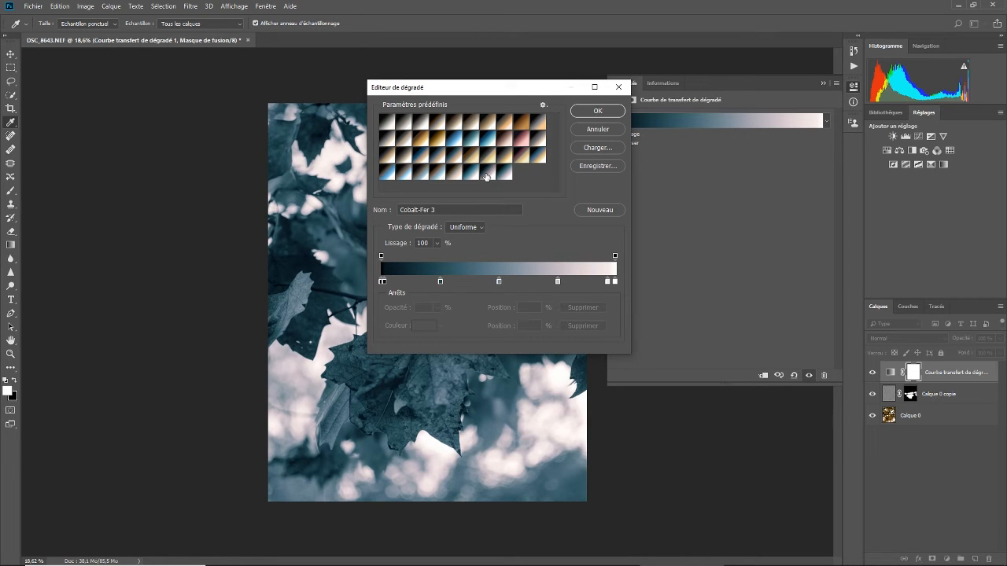
{"action": "left_click", "coordinate": [420, 141]}
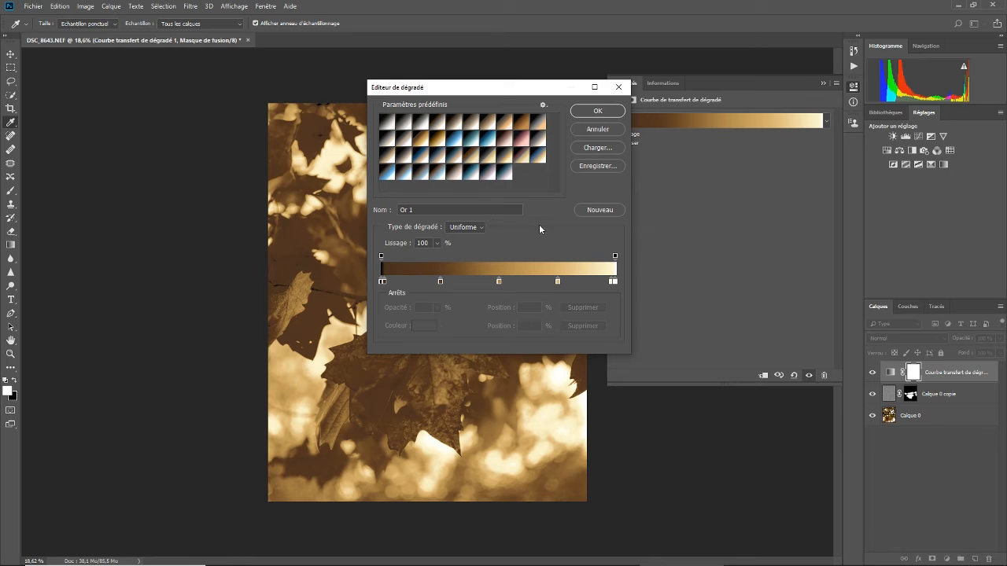
Shift the hue of the gradient's color stop at 25% to a redder brown and apply the edited gradient.
{"action": "left_click", "coordinate": [441, 281]}
{"action": "left_click", "coordinate": [427, 326]}
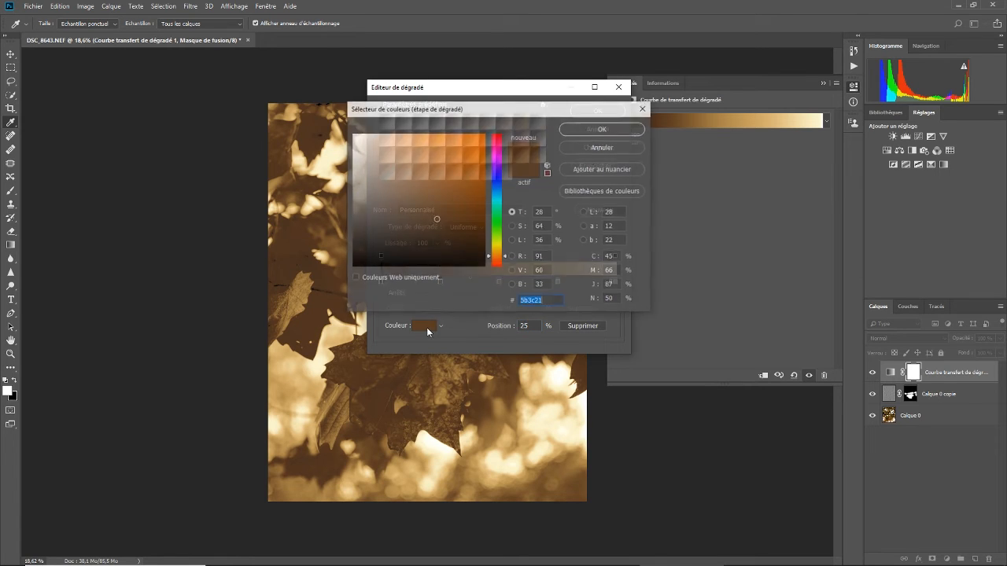
{"action": "left_click", "coordinate": [496, 261]}
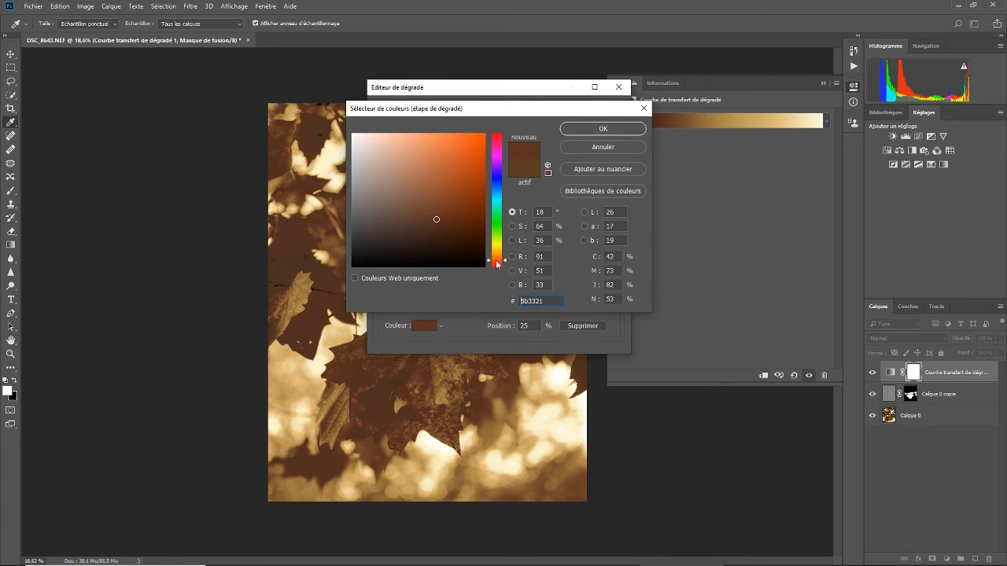
{"action": "left_click_drag", "start_coordinate": [497, 266], "coordinate": [498, 262]}
{"action": "left_click", "coordinate": [603, 129]}
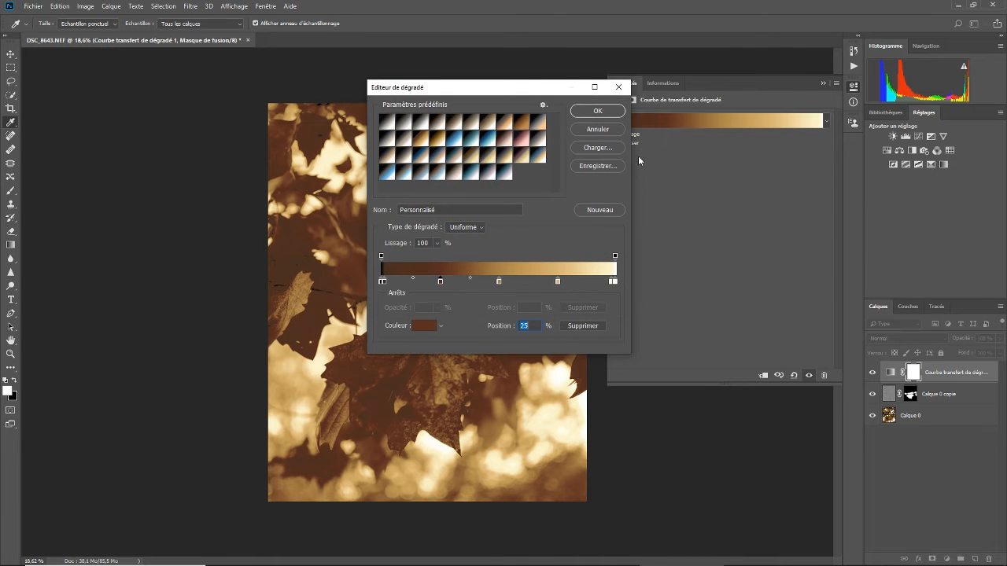
{"action": "left_click", "coordinate": [596, 112]}
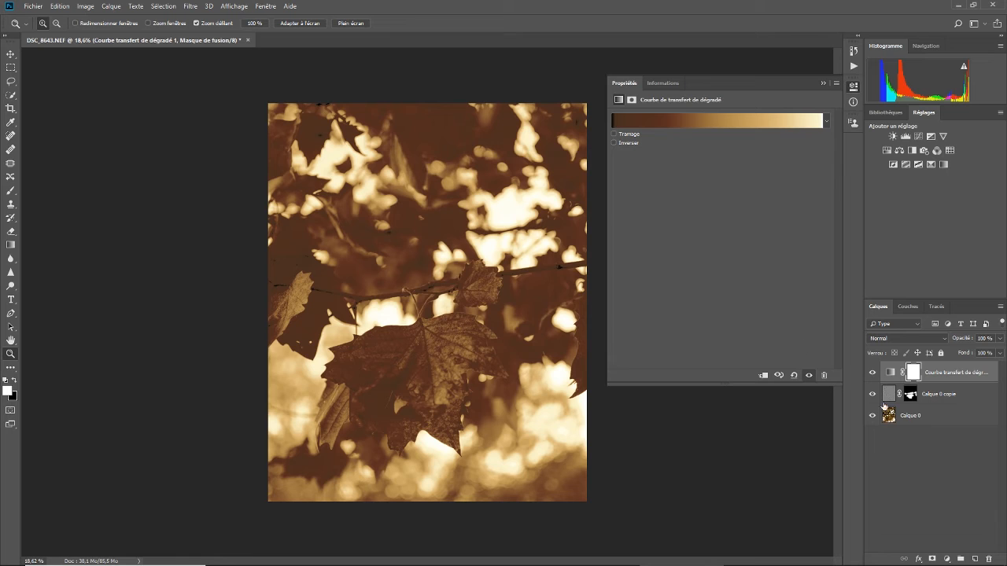
Set the gradient map layer's blend mode to Lumière tamisée and collapse its properties.
{"action": "left_click", "coordinate": [932, 339]}
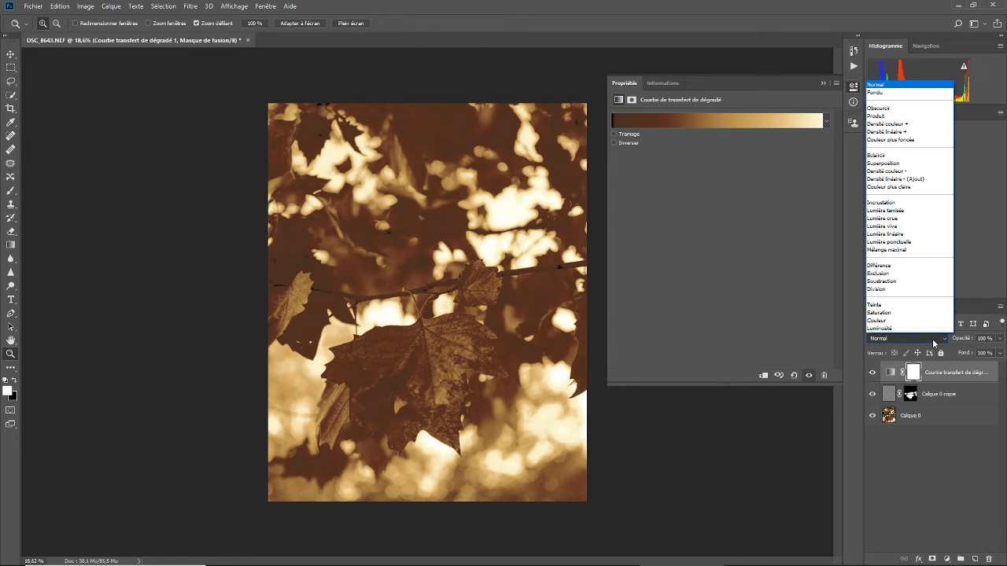
{"action": "left_click", "coordinate": [906, 215]}
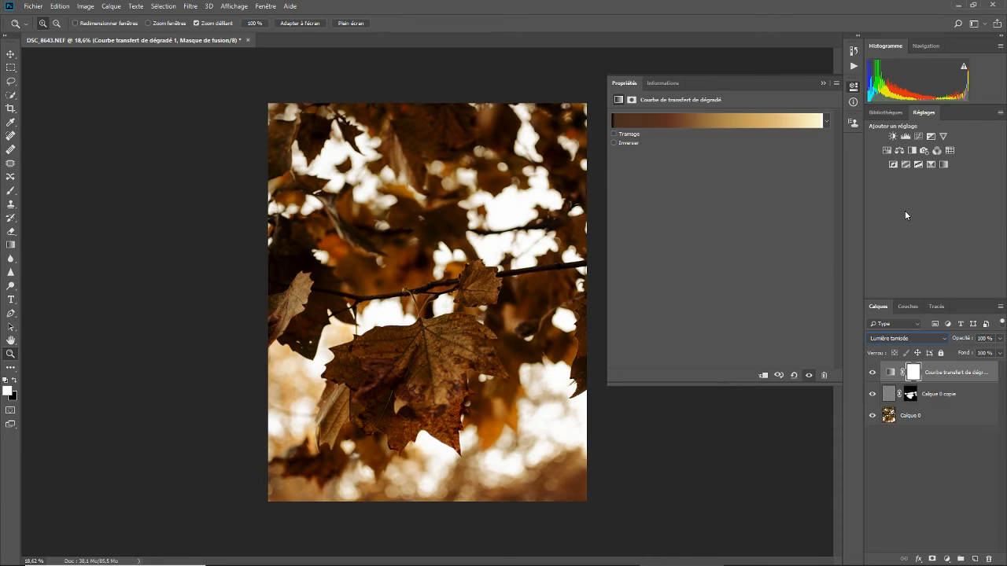
{"action": "left_click", "coordinate": [822, 84]}
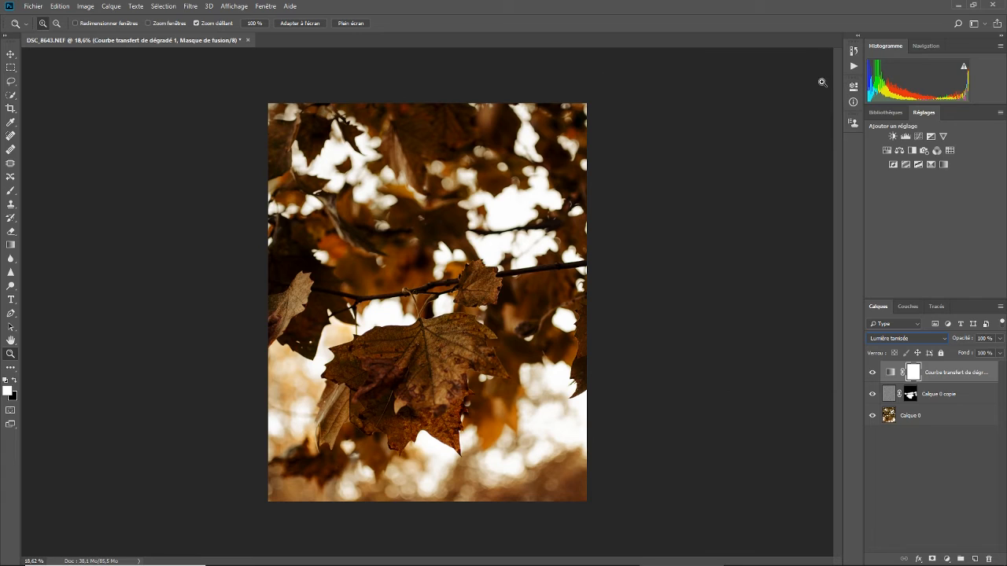
Lower the gradient map layer's opacity to 32%.
{"action": "left_click", "coordinate": [999, 340]}
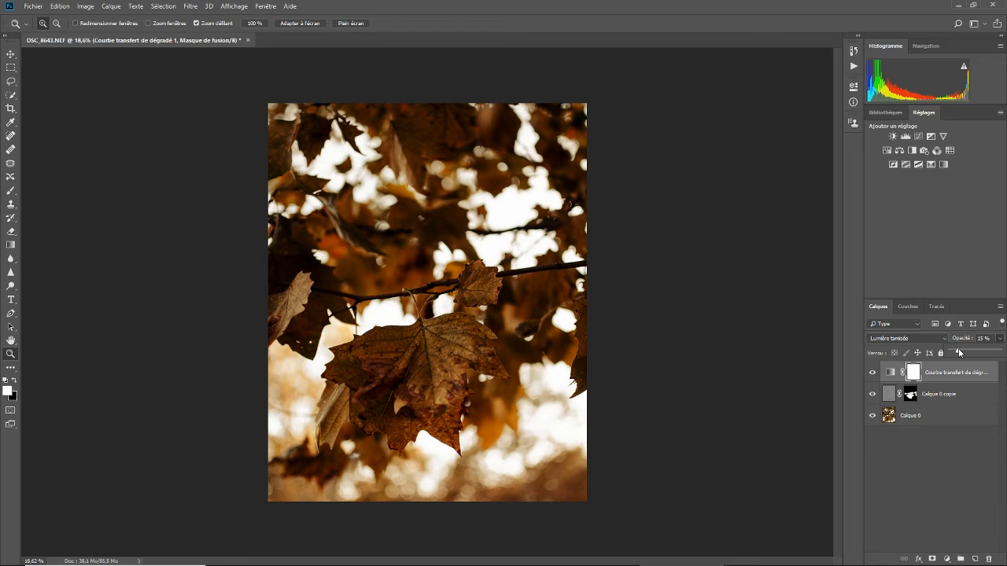
{"action": "left_click_drag", "start_coordinate": [959, 353], "coordinate": [963, 354]}
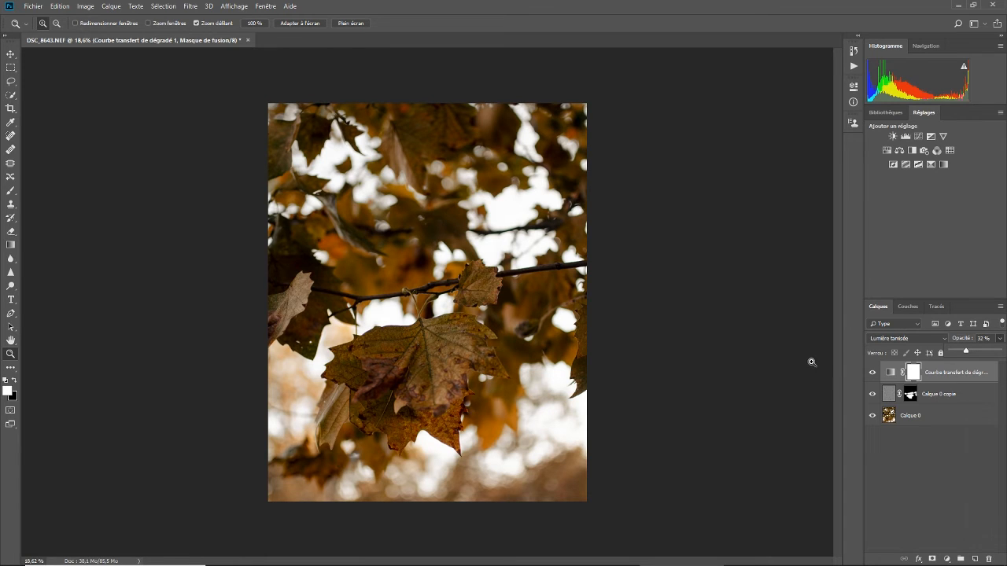
Compare the photo with and without the gradient map layer, leaving it visible, and deselect all layers.
{"action": "left_click", "coordinate": [872, 375]}
{"action": "left_click", "coordinate": [872, 374]}
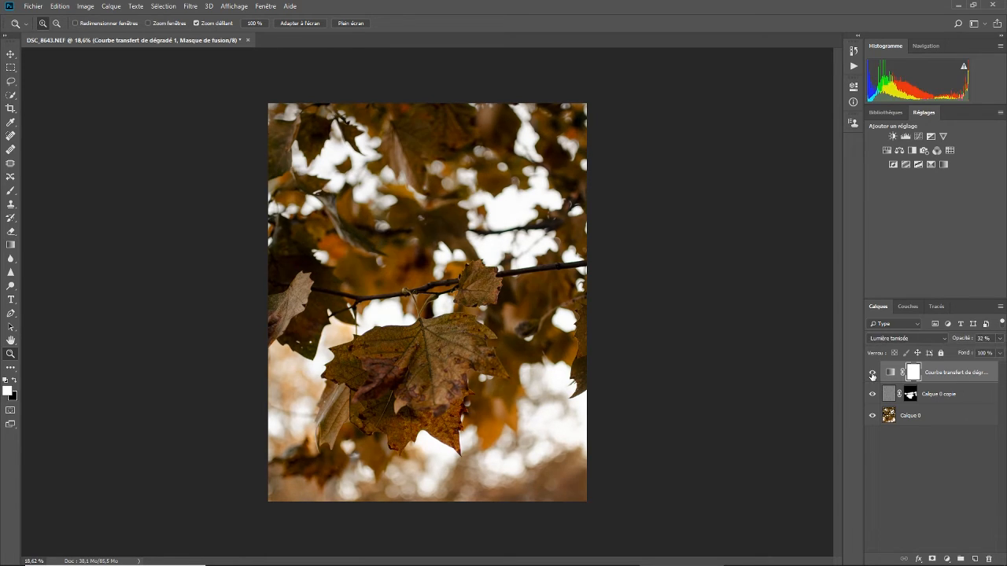
{"action": "left_click", "coordinate": [872, 374]}
{"action": "left_click", "coordinate": [872, 374]}
{"action": "left_click", "coordinate": [872, 375]}
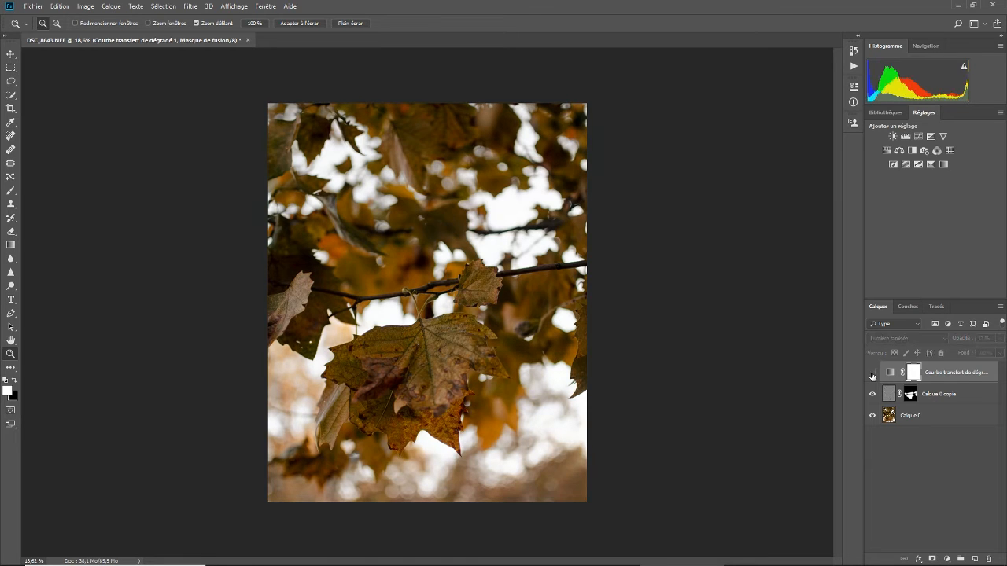
{"action": "left_click", "coordinate": [872, 374]}
{"action": "left_click", "coordinate": [873, 375]}
{"action": "left_click", "coordinate": [872, 375]}
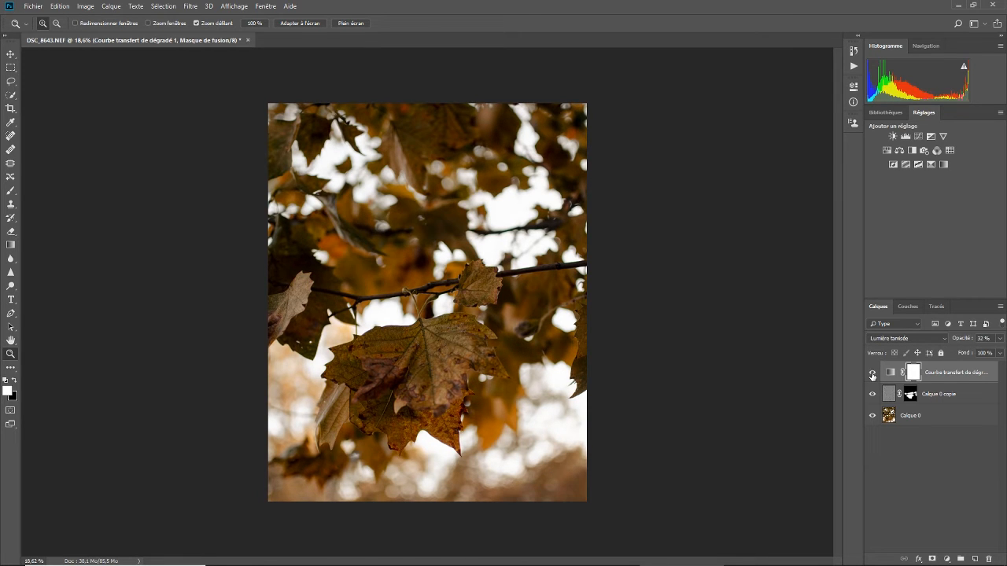
{"action": "left_click", "coordinate": [917, 457]}
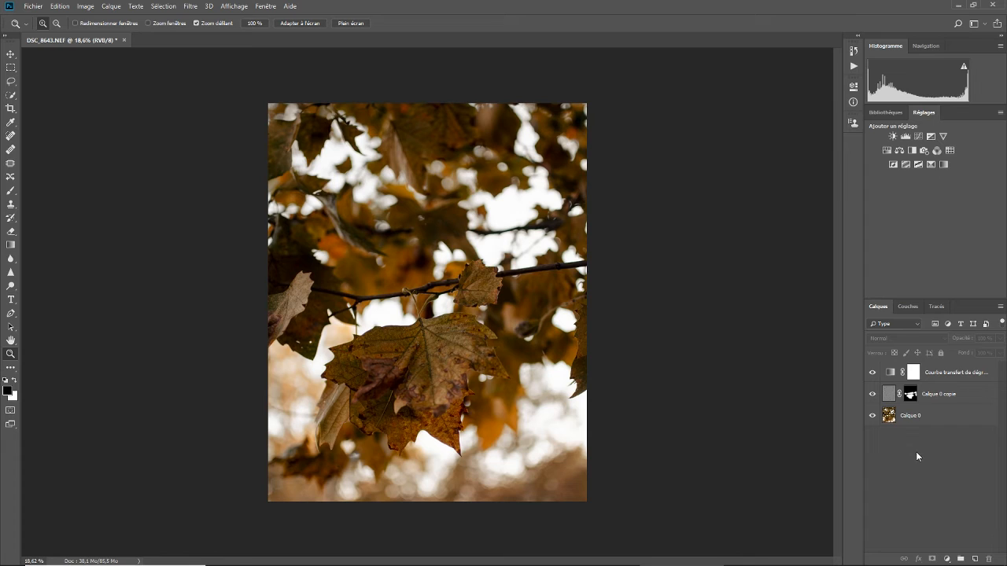
Add a tinted Noir et blanc adjustment layer with Rouges at -116 and Jaunes at 207, blended in Lumière tamisée.
{"action": "left_click", "coordinate": [913, 151]}
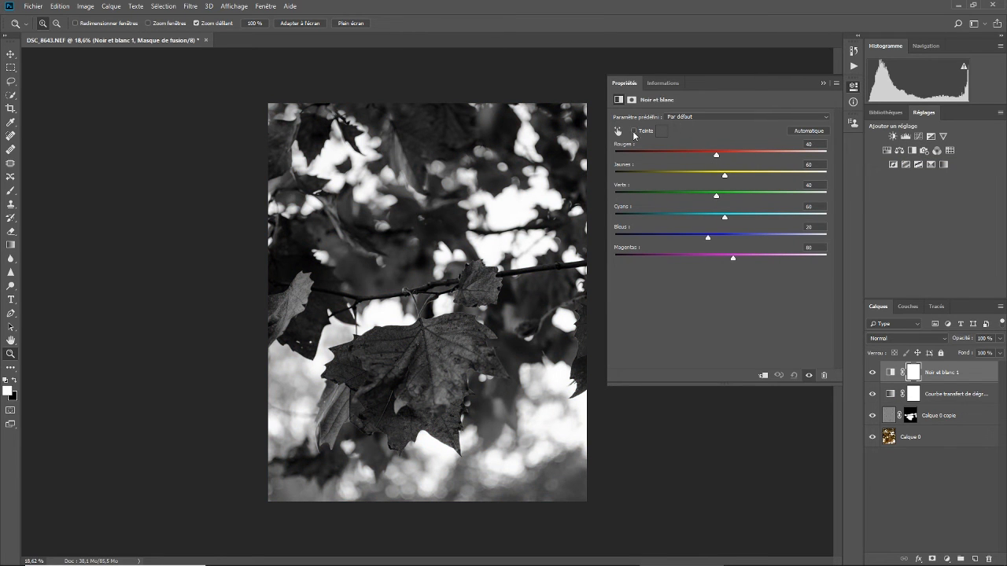
{"action": "left_click", "coordinate": [634, 131]}
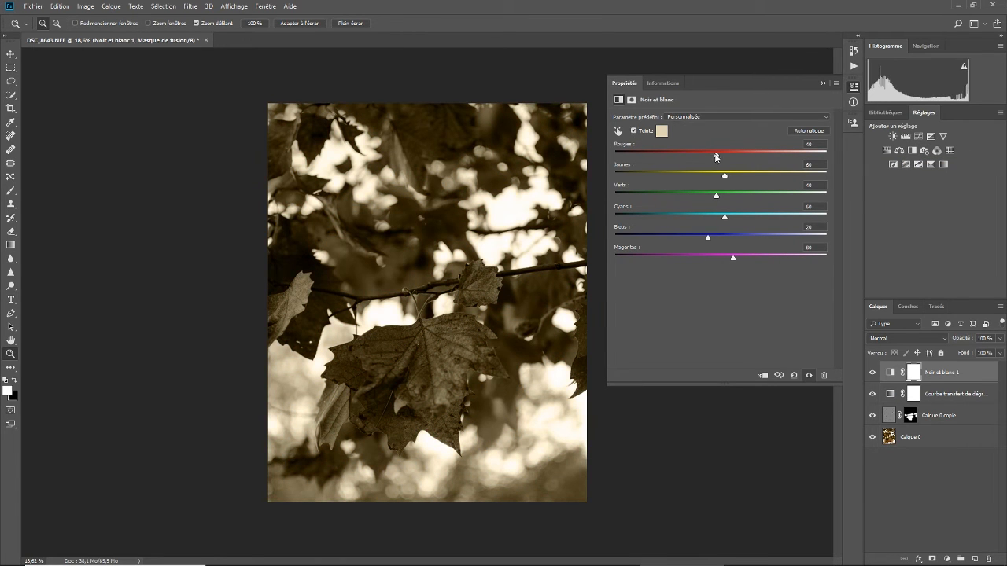
{"action": "left_click_drag", "start_coordinate": [716, 157], "coordinate": [662, 159]}
{"action": "left_click_drag", "start_coordinate": [725, 175], "coordinate": [782, 176]}
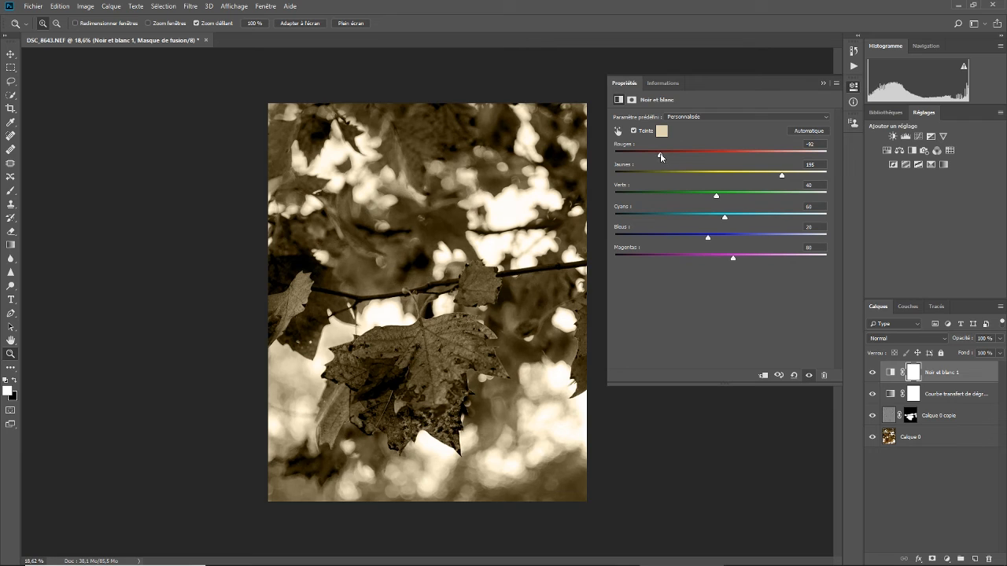
{"action": "left_click_drag", "start_coordinate": [660, 157], "coordinate": [650, 156]}
{"action": "left_click_drag", "start_coordinate": [781, 174], "coordinate": [787, 174]}
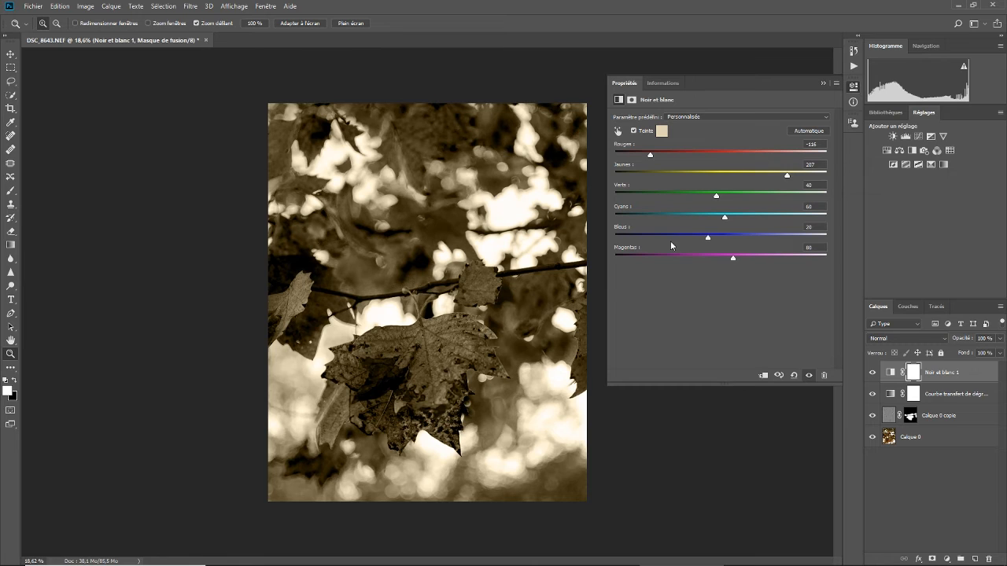
{"action": "left_click", "coordinate": [823, 83]}
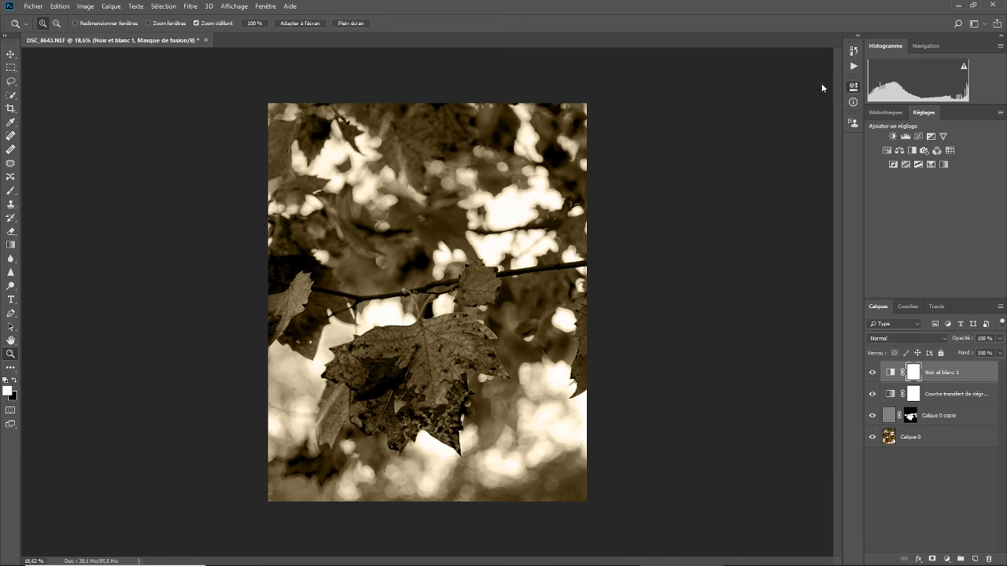
{"action": "left_click", "coordinate": [917, 340]}
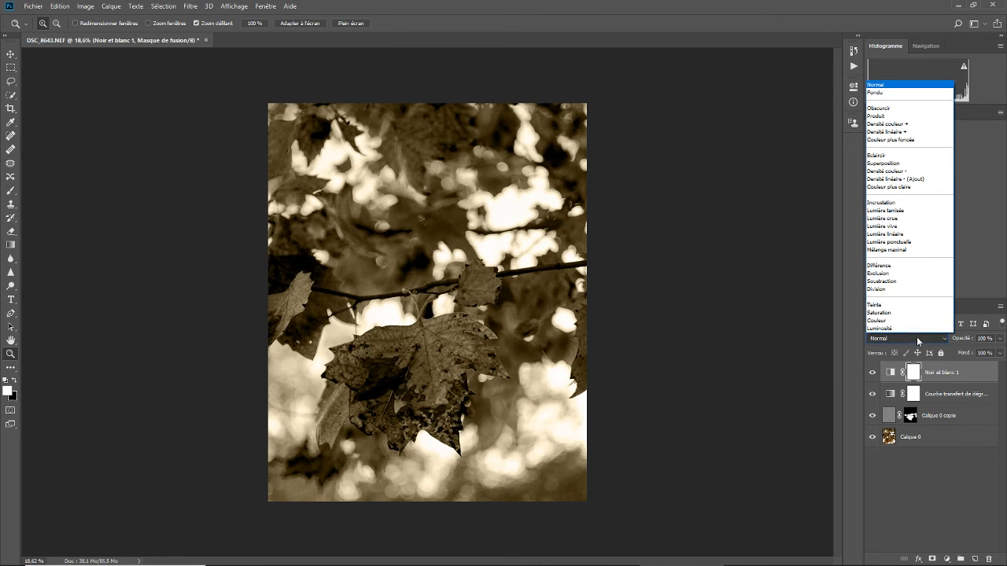
{"action": "left_click", "coordinate": [895, 211]}
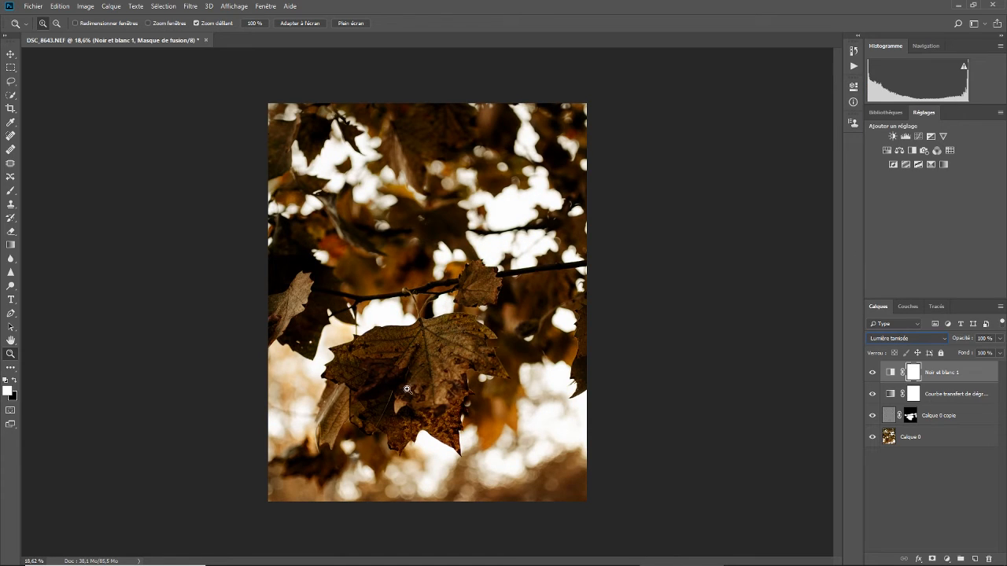
Examine the bright speck on the main leaf up close, with the Noir et blanc and Calque 0 layers hidden and shown.
{"action": "left_click_drag", "start_coordinate": [390, 379], "coordinate": [452, 375]}
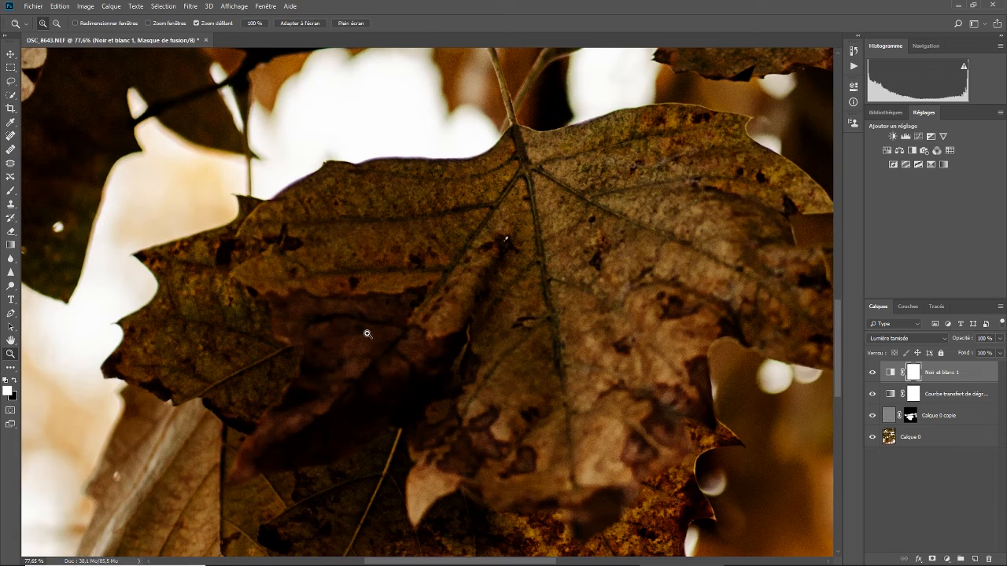
{"action": "left_click_drag", "start_coordinate": [576, 255], "coordinate": [503, 302]}
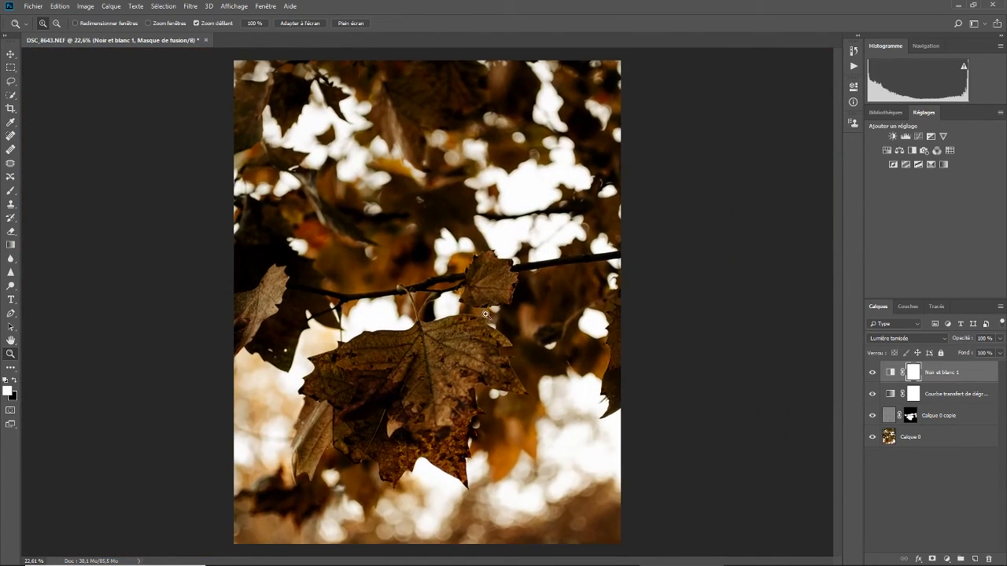
{"action": "left_click_drag", "start_coordinate": [415, 365], "coordinate": [523, 360]}
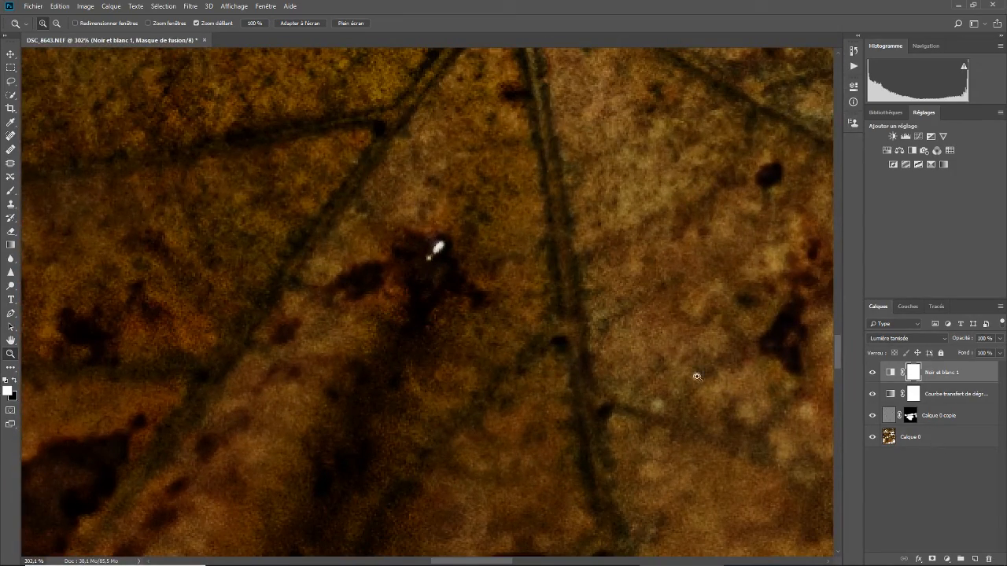
{"action": "left_click_drag", "start_coordinate": [565, 325], "coordinate": [540, 321]}
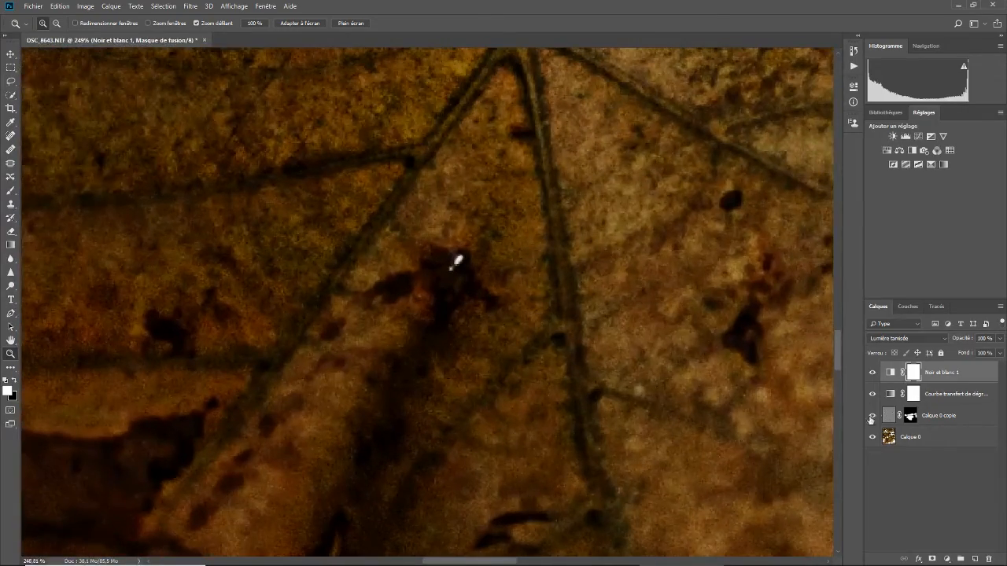
{"action": "left_click", "coordinate": [871, 374]}
{"action": "left_click", "coordinate": [872, 374]}
{"action": "left_click", "coordinate": [872, 437]}
{"action": "left_click", "coordinate": [872, 437]}
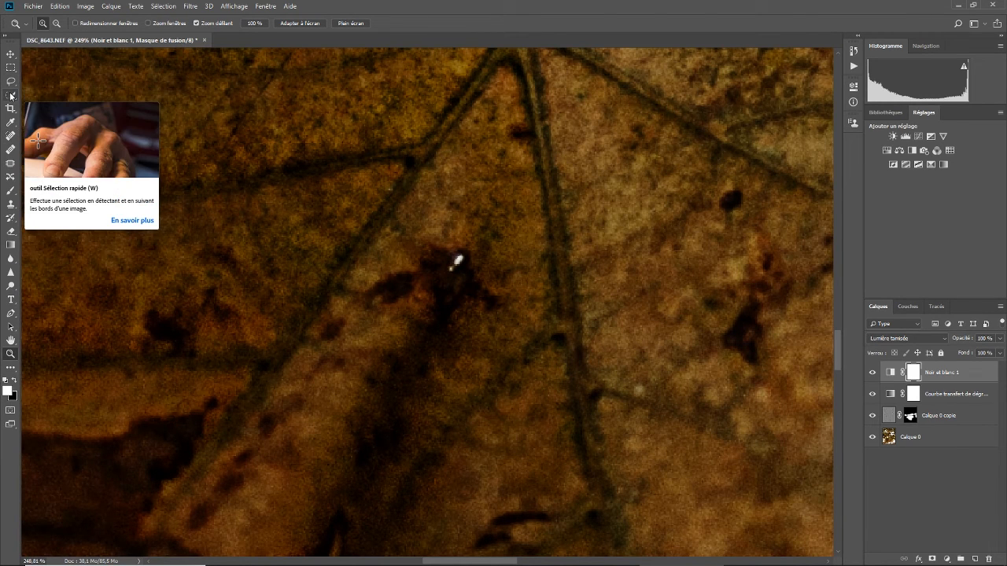
Retouch the white speck on the main leaf in Calque 0 with a 9 px content-aware spot healing brush.
{"action": "left_click", "coordinate": [11, 135]}
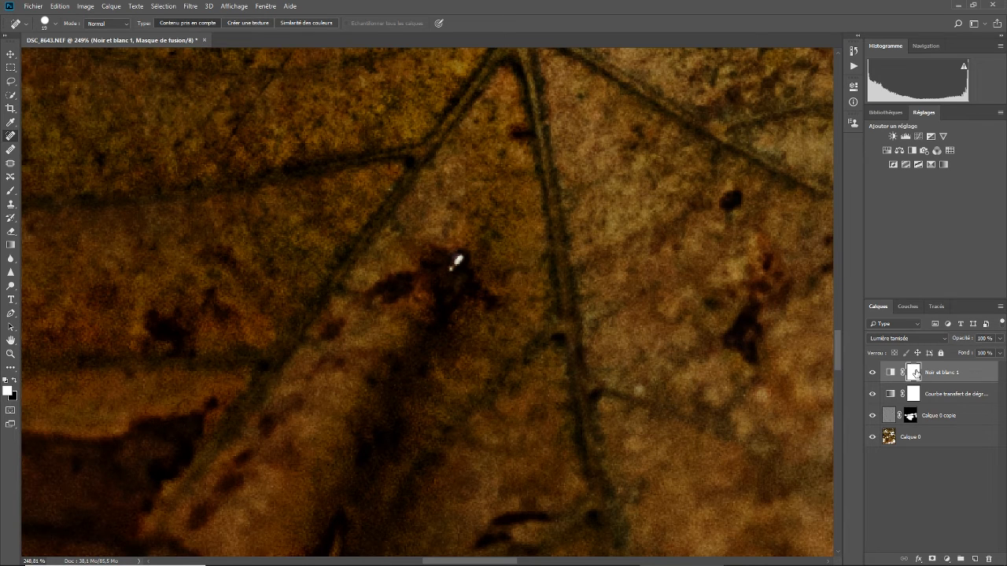
{"action": "left_click", "coordinate": [909, 439]}
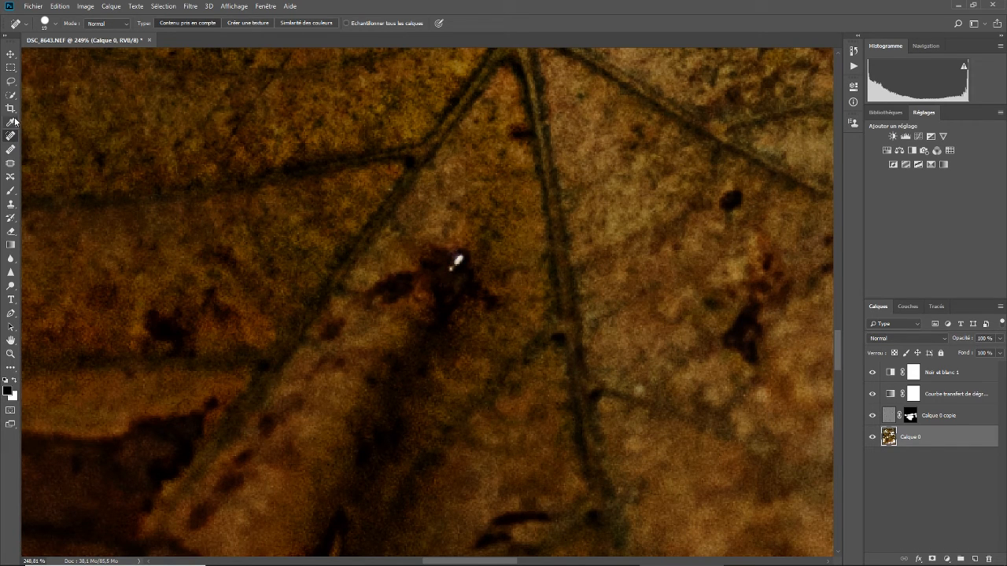
{"action": "left_click", "coordinate": [55, 24]}
{"action": "left_click_drag", "start_coordinate": [24, 55], "coordinate": [20, 54]}
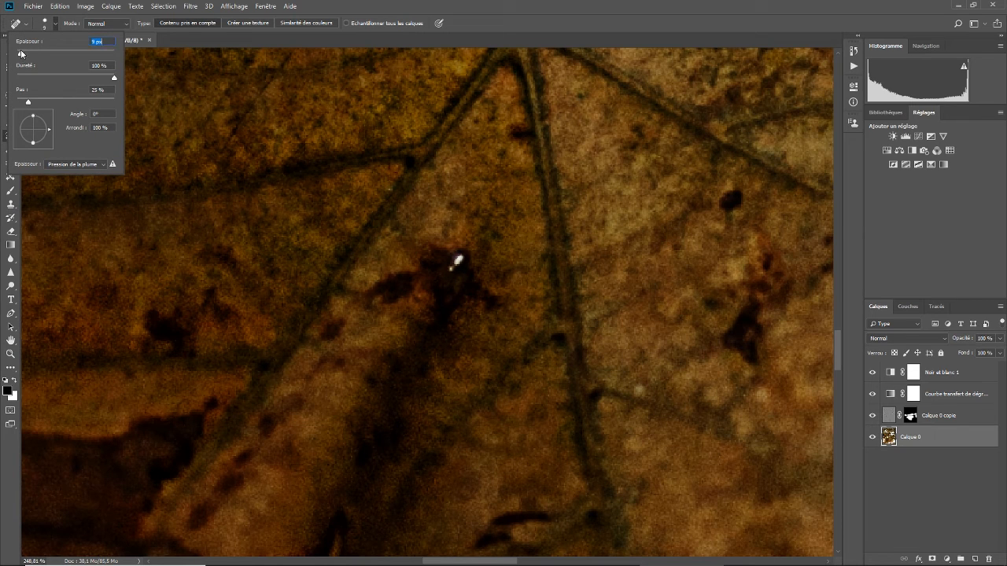
{"action": "left_click", "coordinate": [451, 269]}
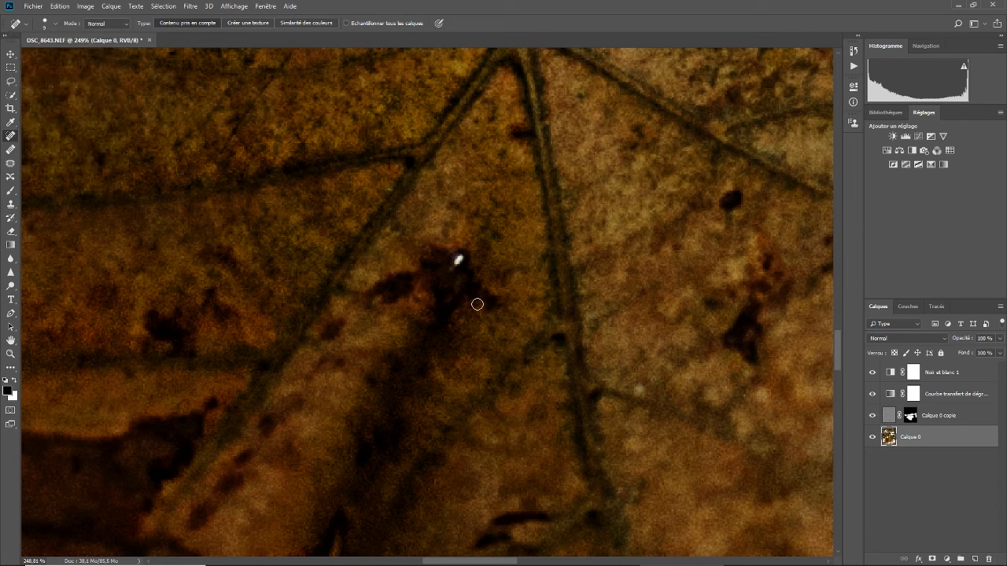
{"action": "left_click", "coordinate": [457, 260]}
{"action": "left_click", "coordinate": [459, 259]}
{"action": "left_click", "coordinate": [459, 259]}
Enclose the remaining speck in a small rectangular selection on Calque 0 and fill it with Contenu pris en compte at 100% opacity.
{"action": "left_click", "coordinate": [11, 355]}
{"action": "left_click_drag", "start_coordinate": [444, 306], "coordinate": [291, 315]}
{"action": "left_click_drag", "start_coordinate": [465, 321], "coordinate": [532, 357]}
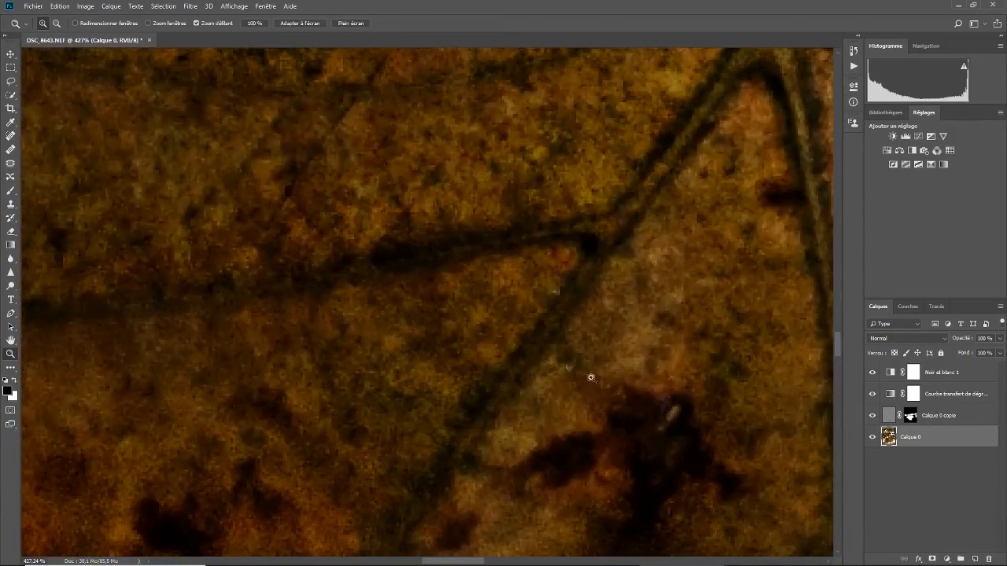
{"action": "left_click_drag", "start_coordinate": [648, 396], "coordinate": [596, 386]}
{"action": "left_click_drag", "start_coordinate": [666, 413], "coordinate": [710, 418]}
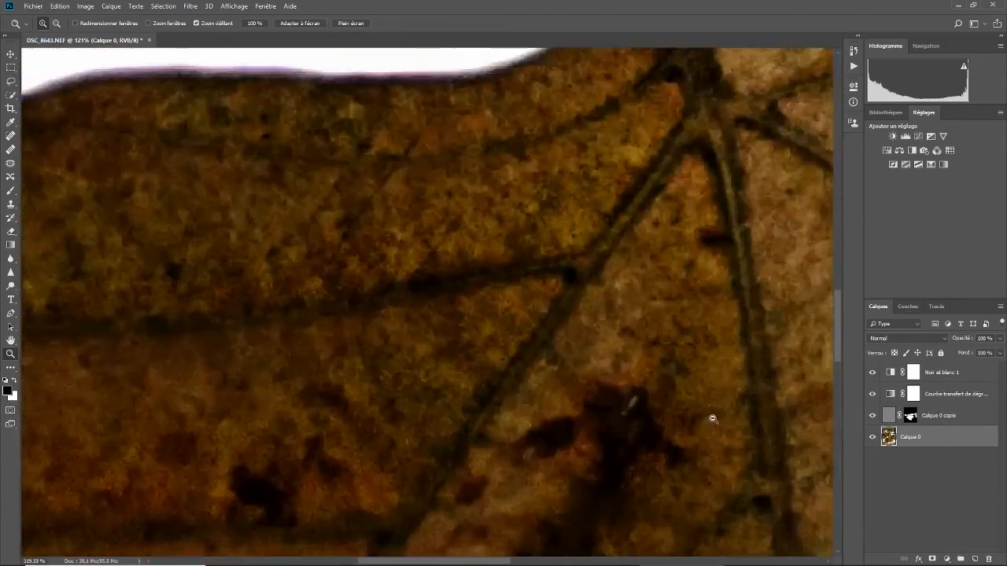
{"action": "key", "text": "m"}
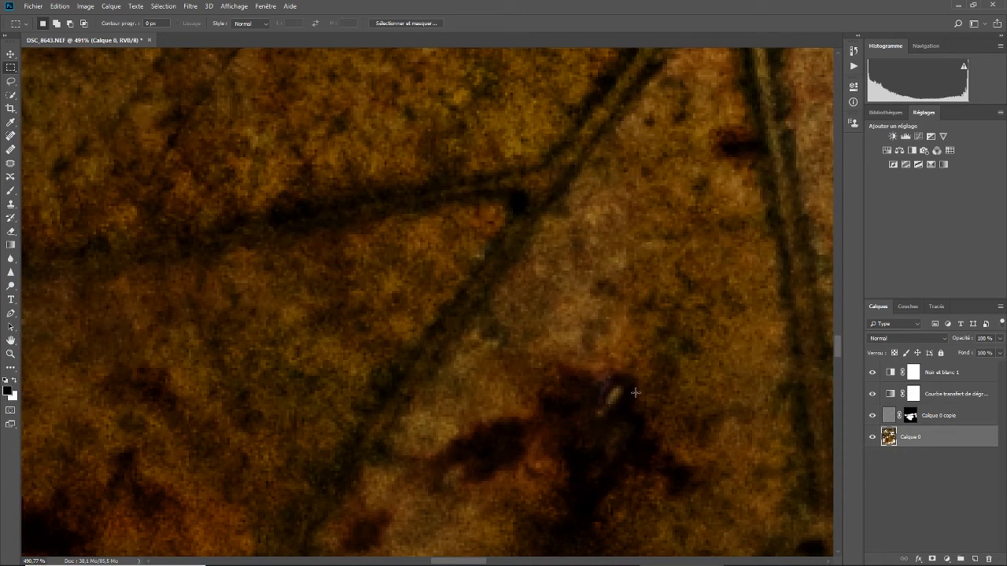
{"action": "left_click_drag", "start_coordinate": [593, 381], "coordinate": [628, 422]}
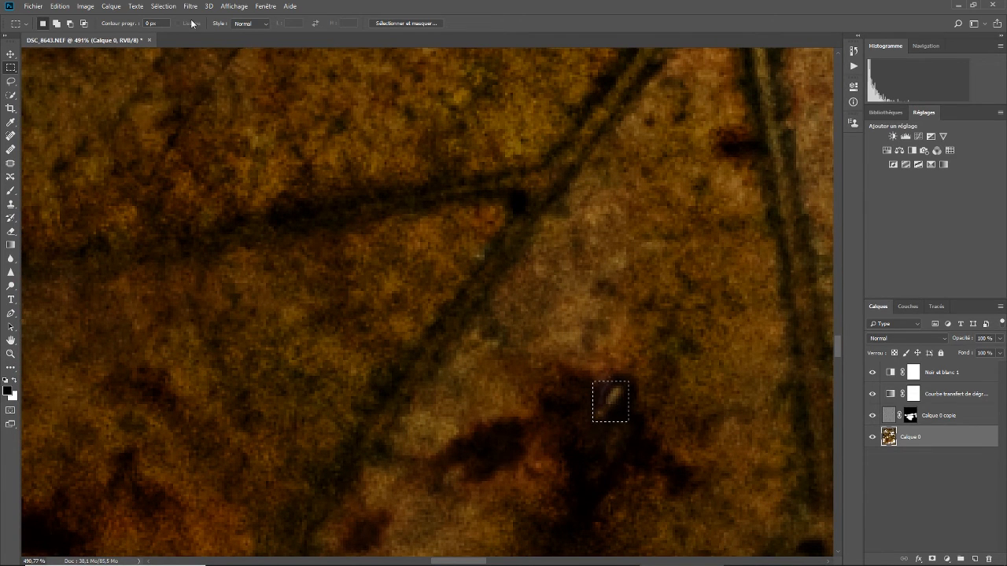
{"action": "left_click", "coordinate": [60, 7]}
{"action": "left_click", "coordinate": [70, 170]}
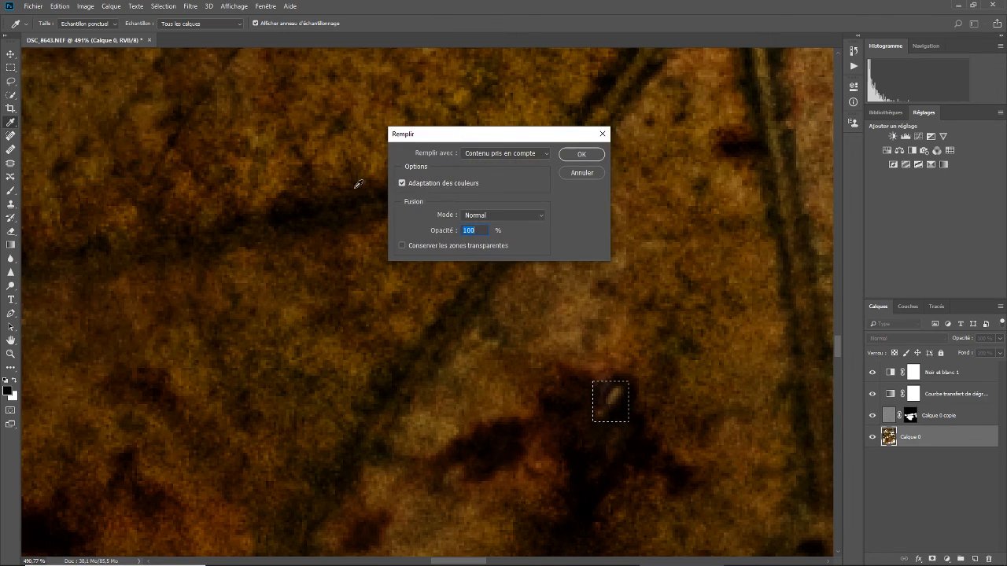
{"action": "left_click", "coordinate": [488, 154]}
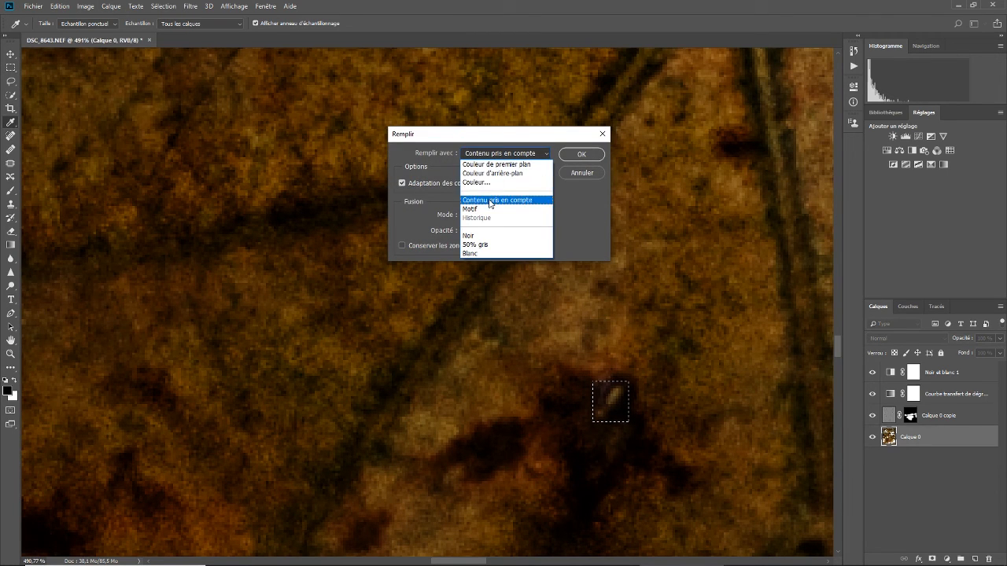
{"action": "left_click", "coordinate": [576, 208]}
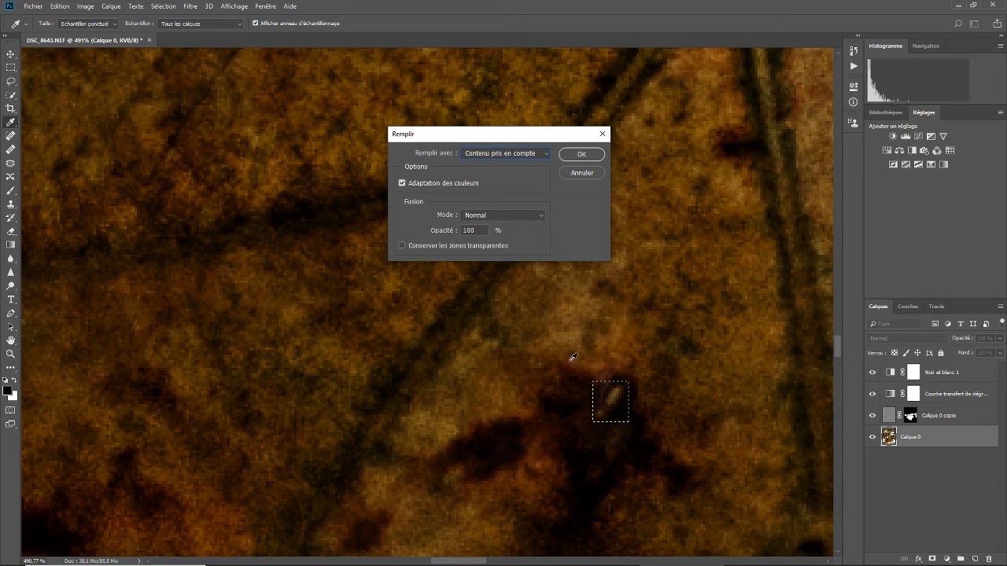
{"action": "left_click", "coordinate": [580, 159]}
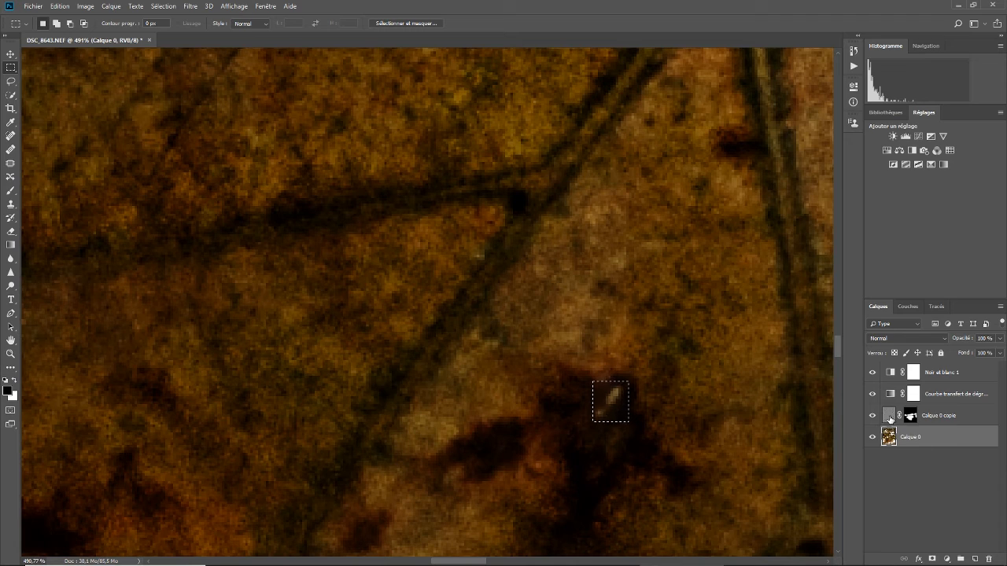
Select the Calque 0 copie sharpening layer and compare the selected speck area with that layer hidden and shown.
{"action": "left_click", "coordinate": [892, 418]}
{"action": "left_click", "coordinate": [872, 416]}
{"action": "left_click", "coordinate": [871, 418]}
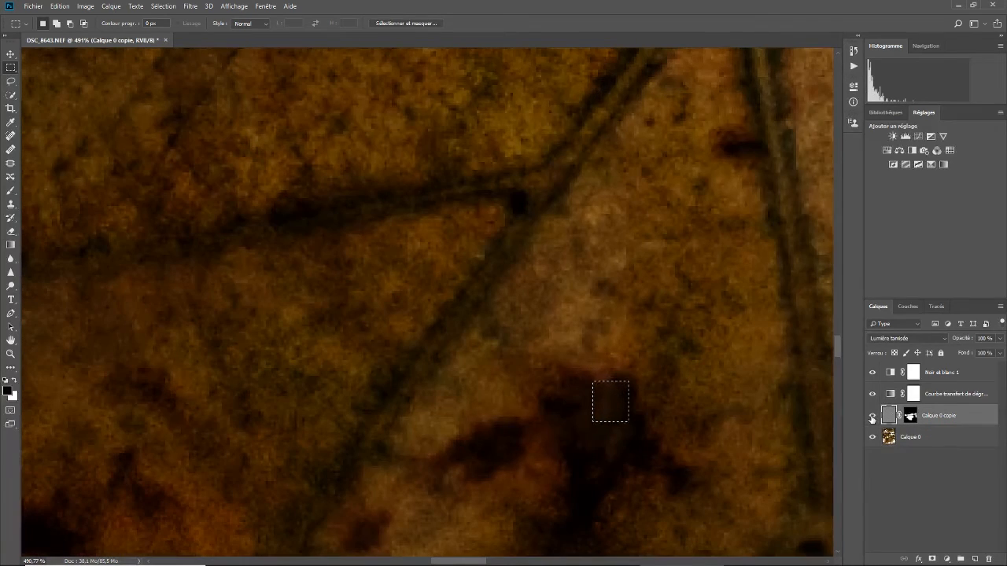
{"action": "left_click", "coordinate": [871, 418]}
{"action": "left_click", "coordinate": [872, 418]}
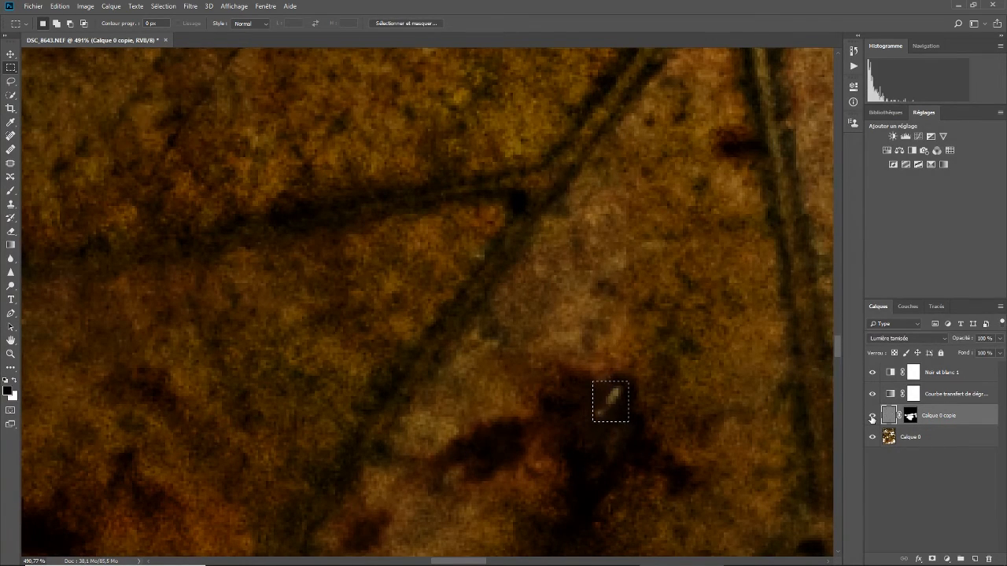
{"action": "left_click", "coordinate": [871, 418]}
{"action": "left_click", "coordinate": [872, 418]}
{"action": "left_click", "coordinate": [15, 381]}
{"action": "left_click", "coordinate": [15, 382]}
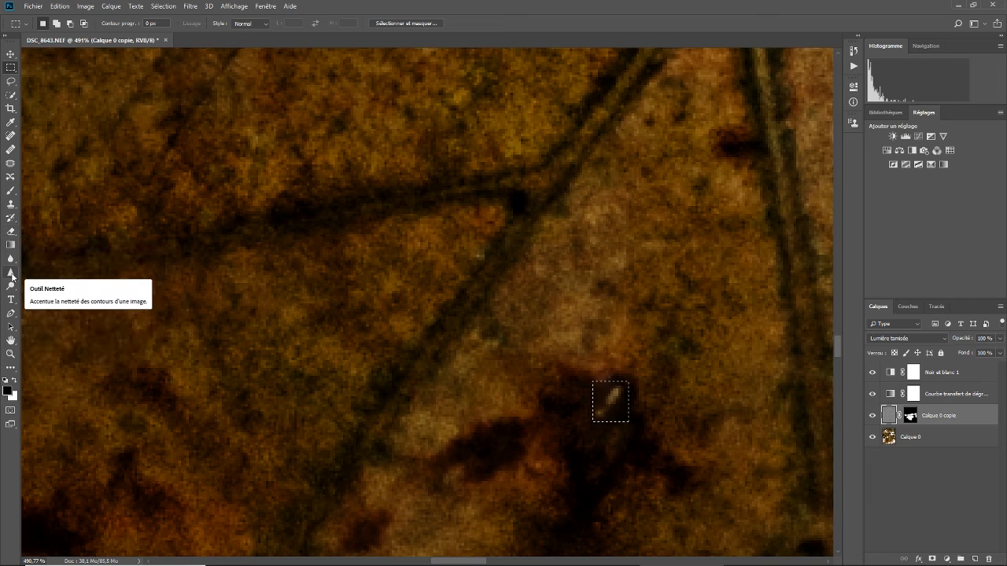
{"action": "left_click", "coordinate": [11, 192]}
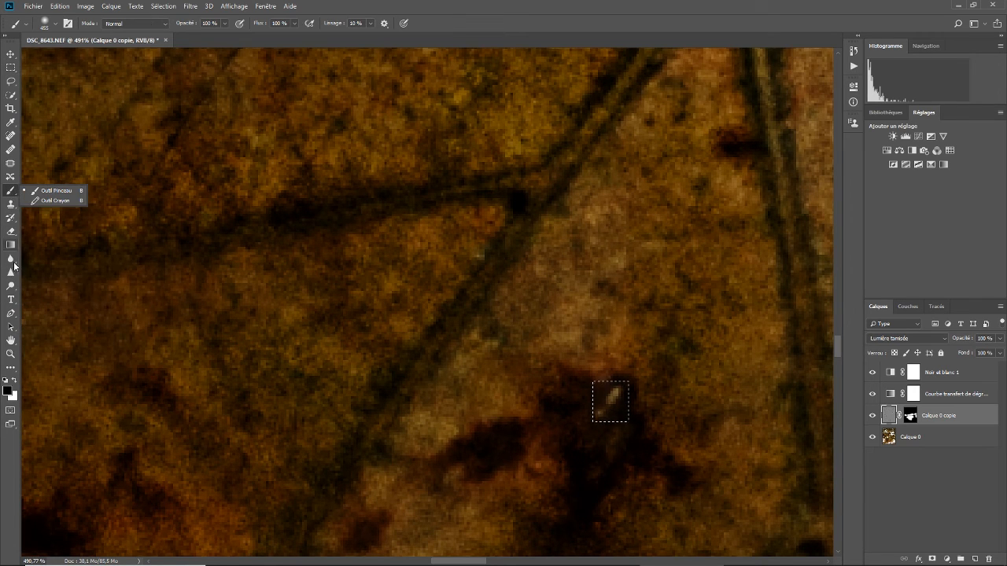
{"action": "left_click", "coordinate": [11, 369]}
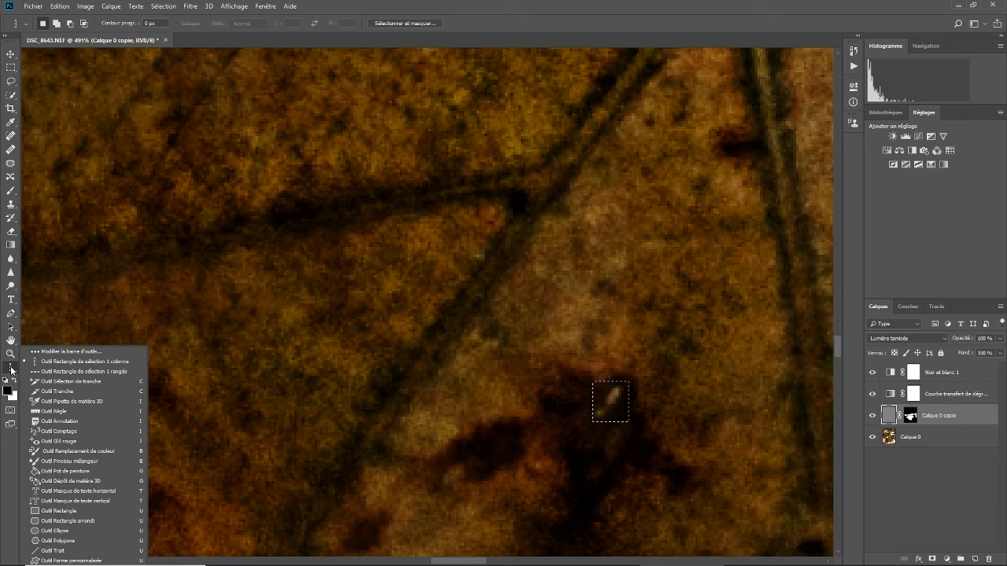
Switch to the Brush tool at 470 px and deselect the small rectangle around the speck.
{"action": "scroll", "coordinate": [85, 472], "scroll_direction": "down", "scroll_amount": 2}
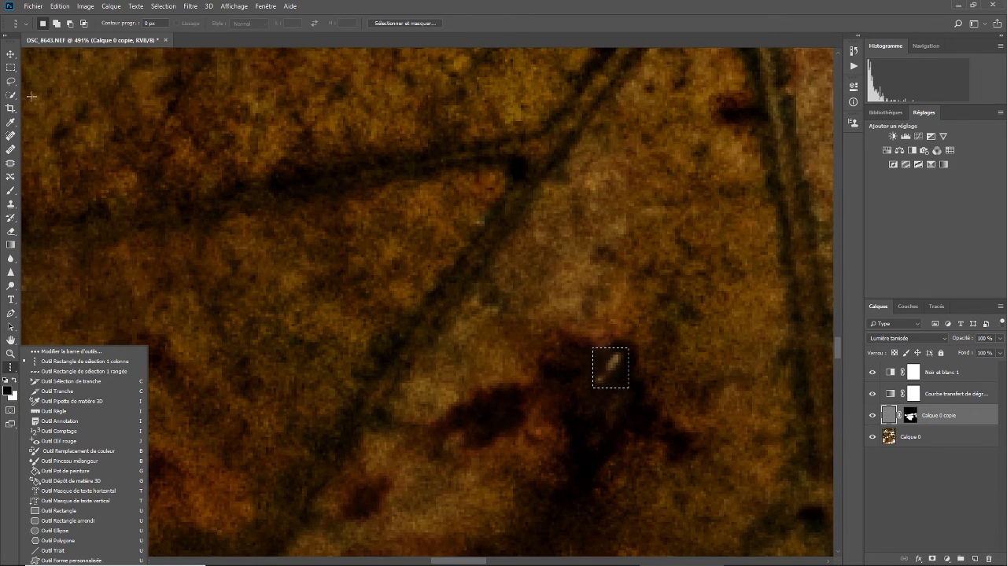
{"action": "left_click", "coordinate": [10, 195]}
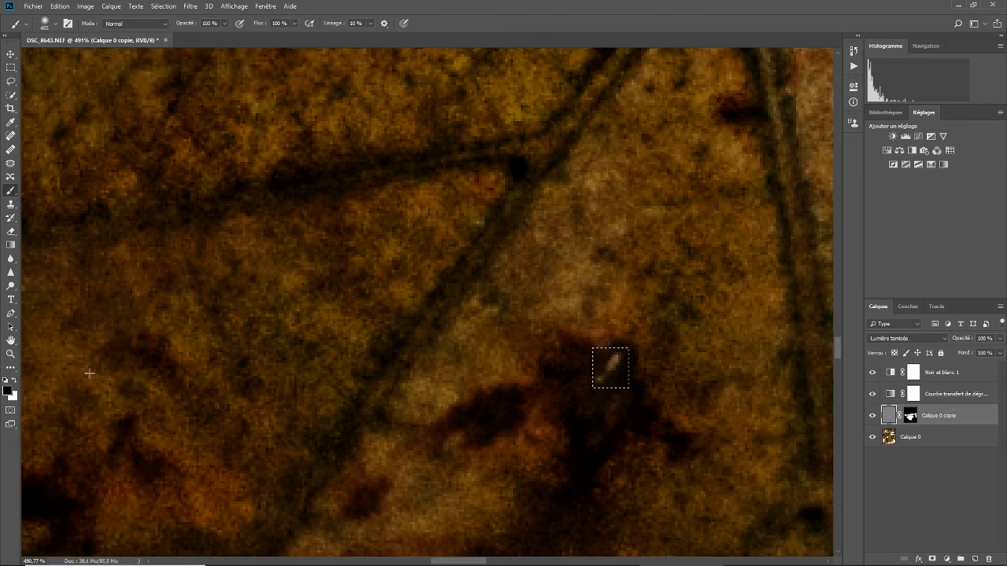
{"action": "left_click", "coordinate": [54, 24]}
{"action": "mouse_move", "coordinate": [122, 57]}
{"action": "left_mouse_down"}
{"action": "mouse_move", "coordinate": [112, 57]}
{"action": "mouse_move", "coordinate": [122, 58]}
{"action": "left_mouse_up"}
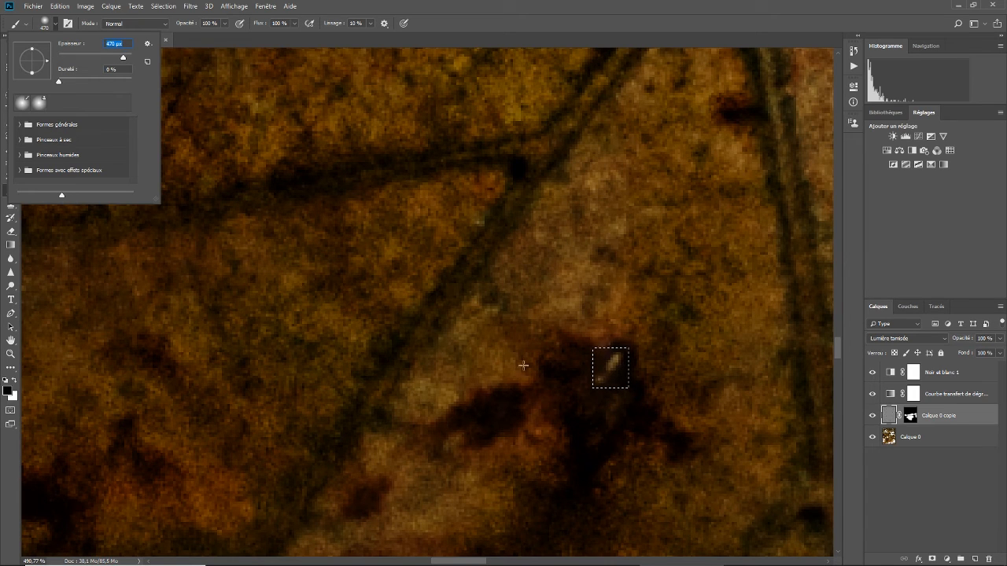
{"action": "left_click", "coordinate": [4, 459]}
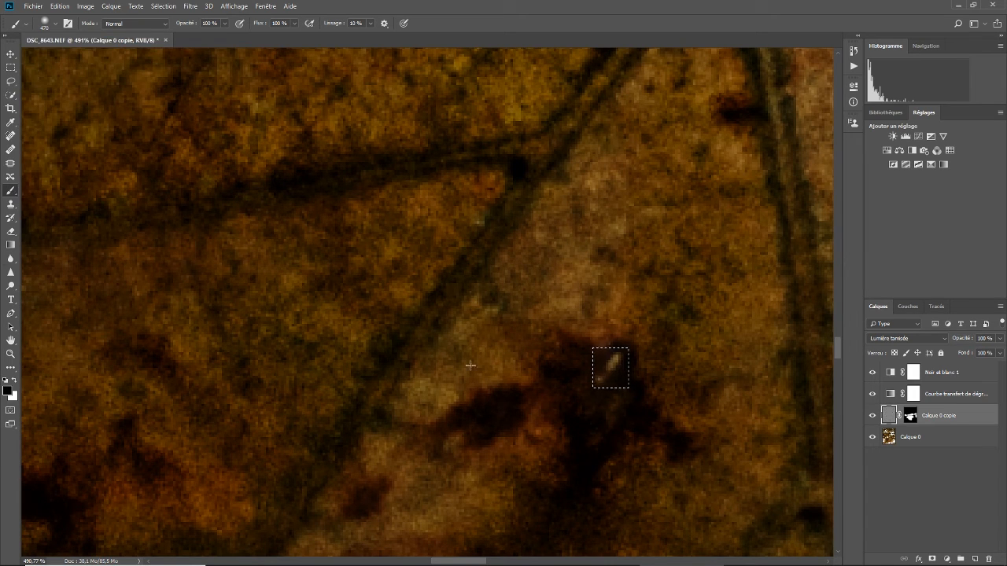
{"action": "left_click", "coordinate": [165, 7]}
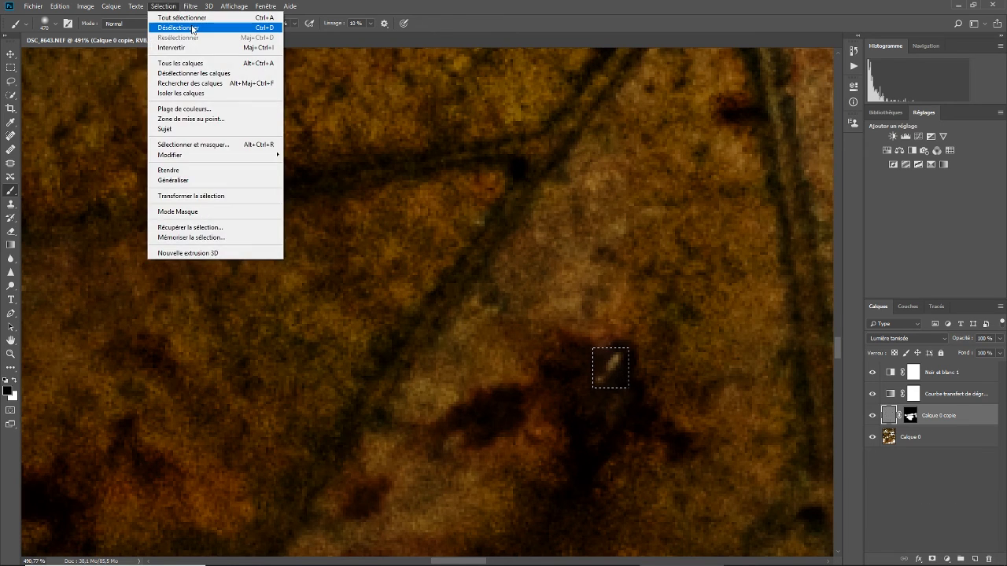
{"action": "left_click", "coordinate": [189, 30]}
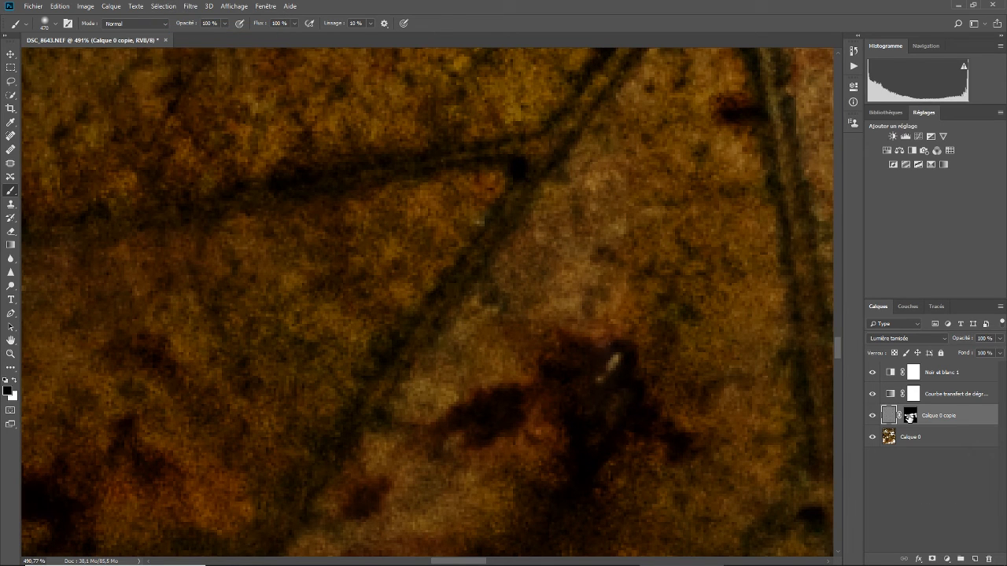
Paint over the speck in black on the Calque 0 copie layer mask with a 41 px brush at 0% hardness.
{"action": "left_click", "coordinate": [910, 416]}
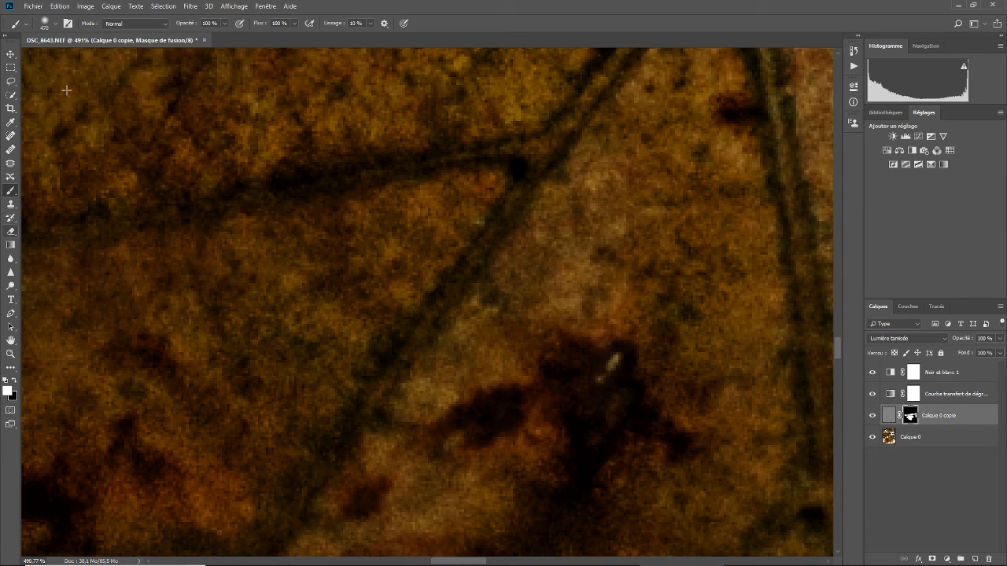
{"action": "left_click", "coordinate": [56, 24]}
{"action": "left_click_drag", "start_coordinate": [83, 59], "coordinate": [74, 59]}
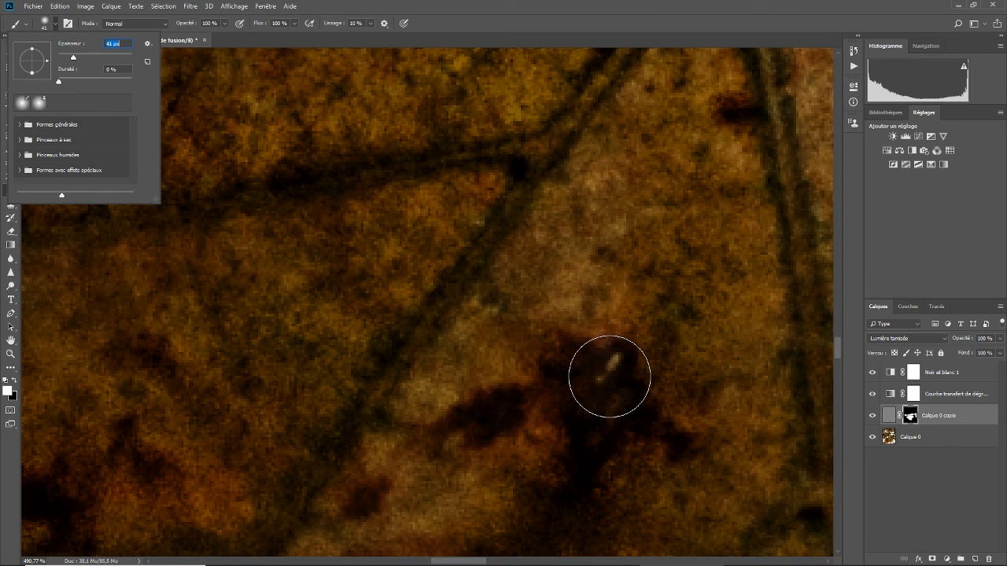
{"action": "left_click", "coordinate": [13, 380]}
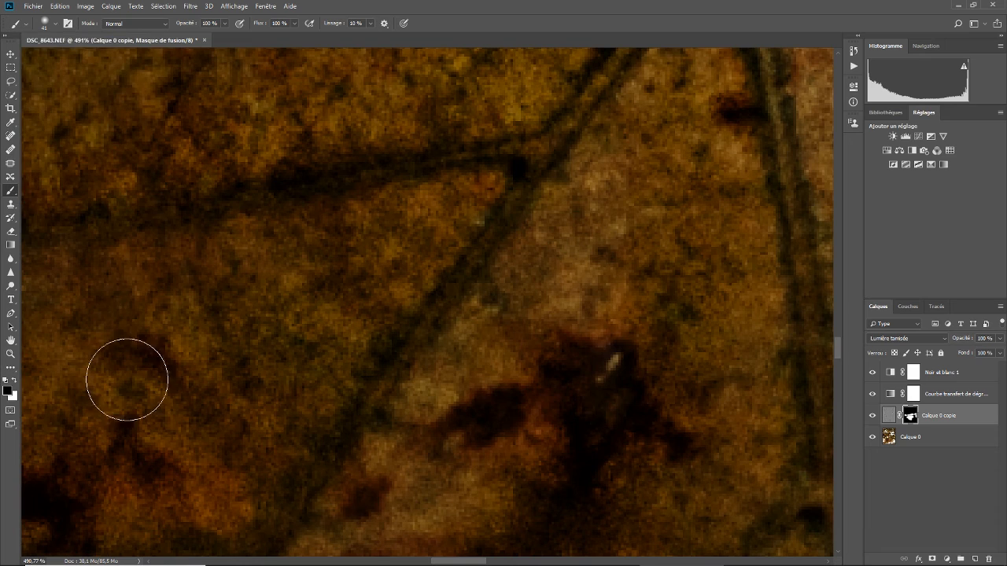
{"action": "left_click", "coordinate": [607, 371]}
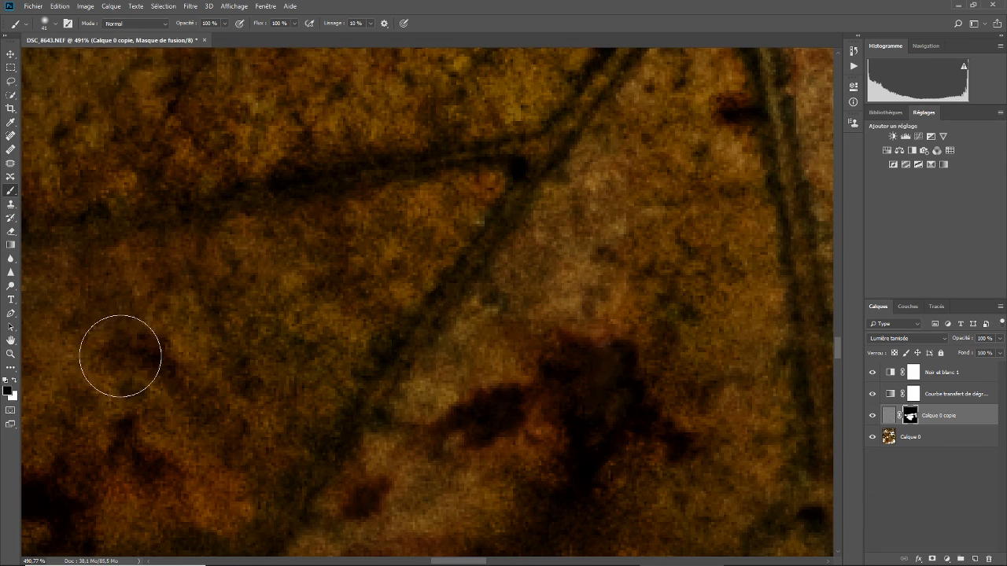
Lower the opacity of the Noir et blanc 1 adjustment layer to 17%.
{"action": "left_click", "coordinate": [11, 354]}
{"action": "left_click_drag", "start_coordinate": [517, 350], "coordinate": [425, 345]}
{"action": "left_click_drag", "start_coordinate": [516, 369], "coordinate": [554, 366]}
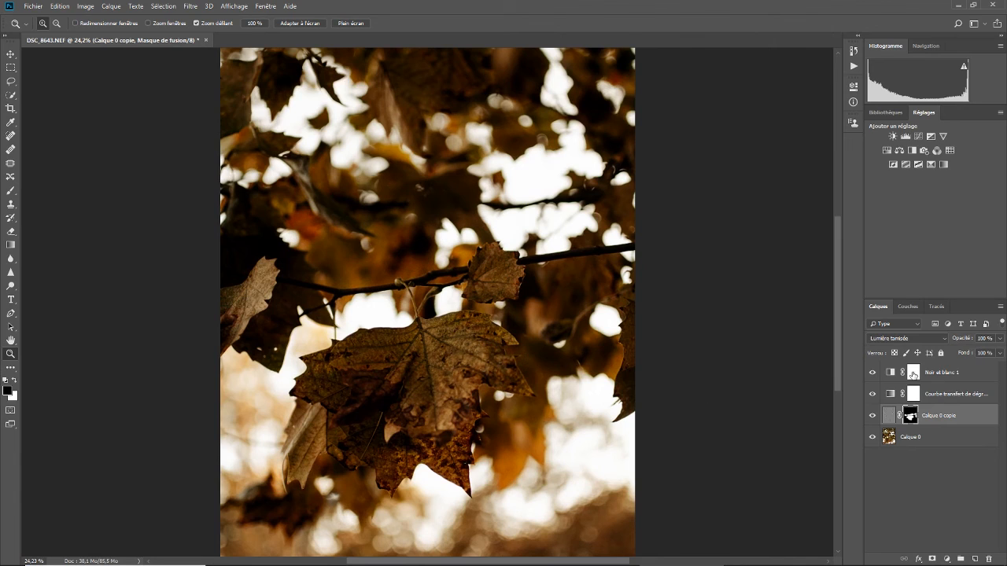
{"action": "left_click", "coordinate": [910, 375]}
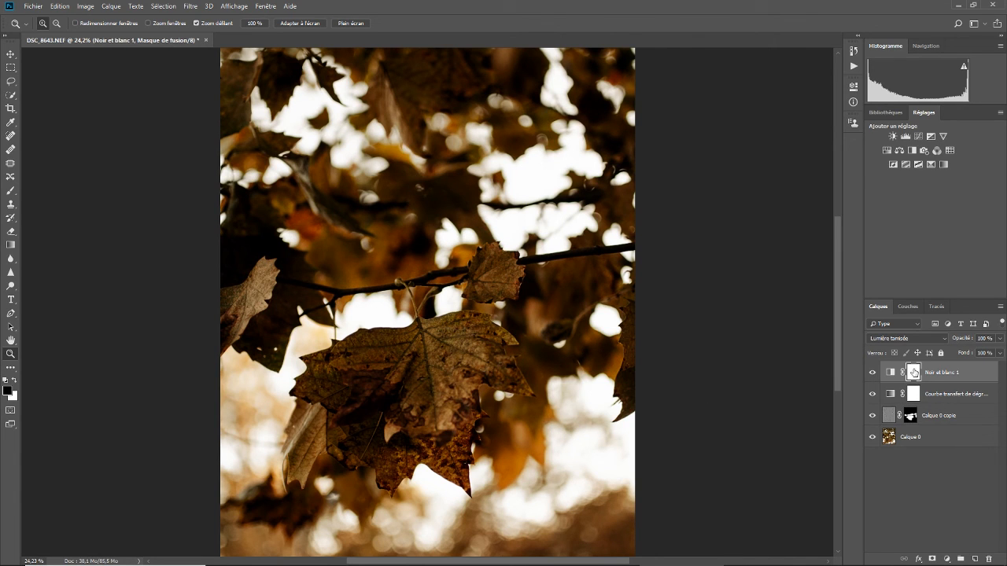
{"action": "left_click", "coordinate": [997, 339]}
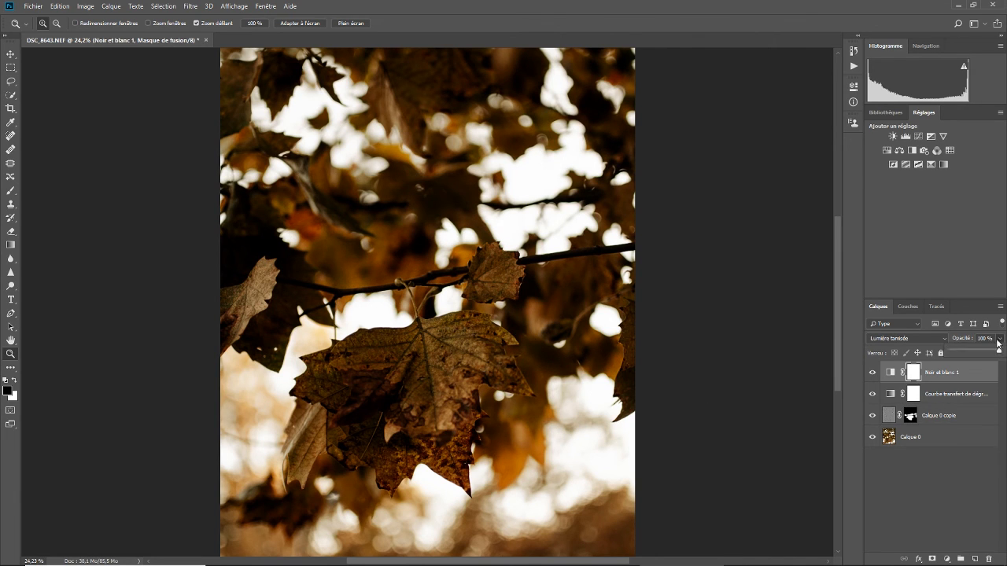
{"action": "left_click", "coordinate": [958, 352]}
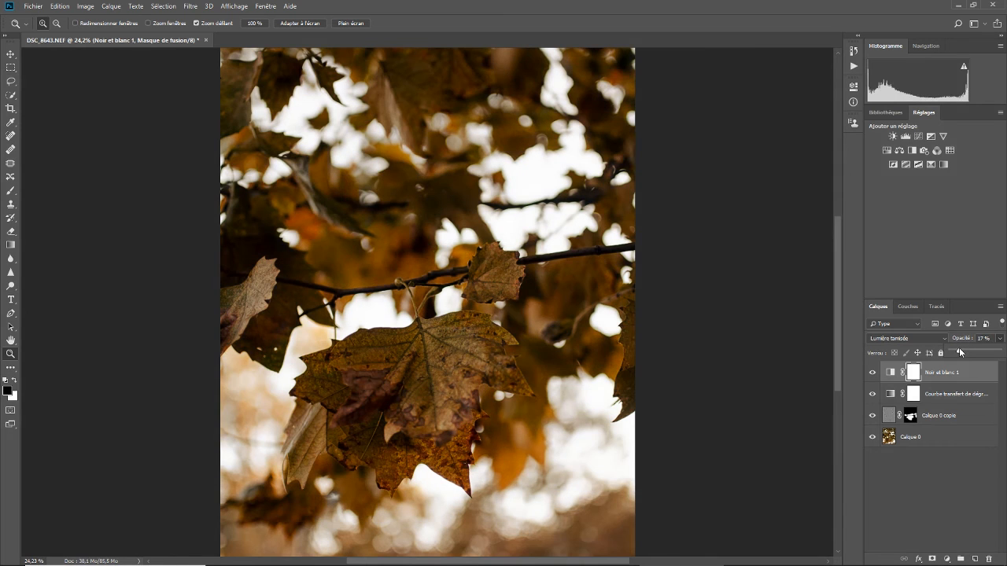
{"action": "mouse_move", "coordinate": [961, 349]}
{"action": "left_mouse_down"}
{"action": "mouse_move", "coordinate": [998, 352]}
{"action": "mouse_move", "coordinate": [922, 353]}
{"action": "mouse_move", "coordinate": [958, 354]}
{"action": "left_mouse_up"}
Compare the photo with the Noir et blanc 1 layer hidden and shown.
{"action": "left_click", "coordinate": [872, 373]}
{"action": "left_click", "coordinate": [872, 373]}
{"action": "left_click", "coordinate": [871, 373]}
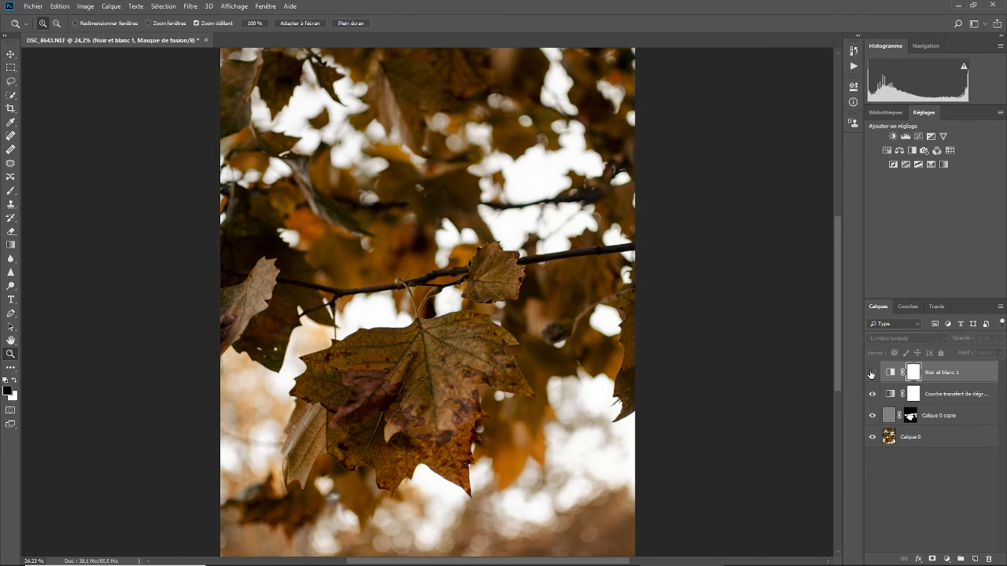
{"action": "left_click", "coordinate": [871, 373]}
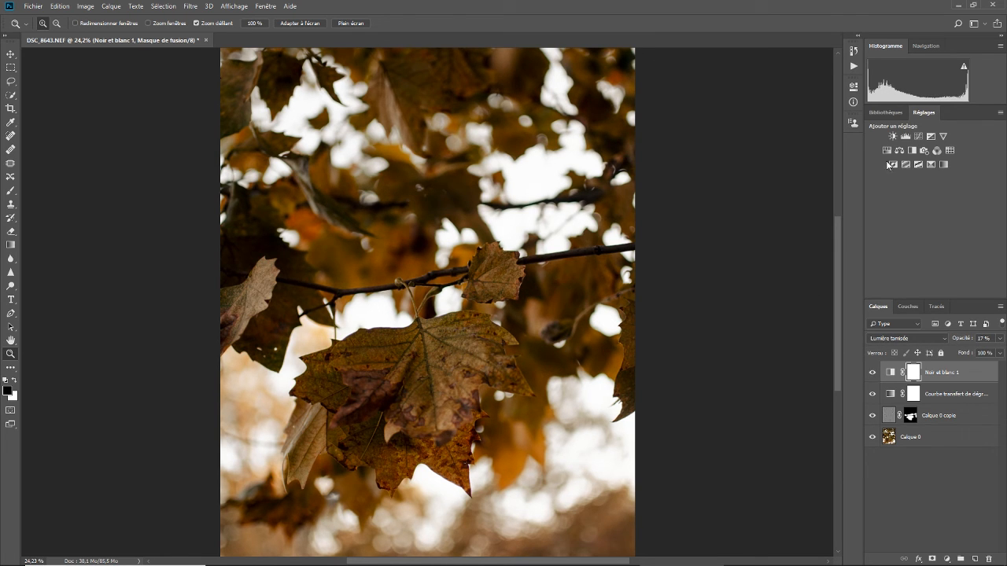
Add a Courbes adjustment layer with a gentle RGB S-curve, its shadow point at input 42 and output 39 and its highlight point raised.
{"action": "left_click", "coordinate": [918, 136]}
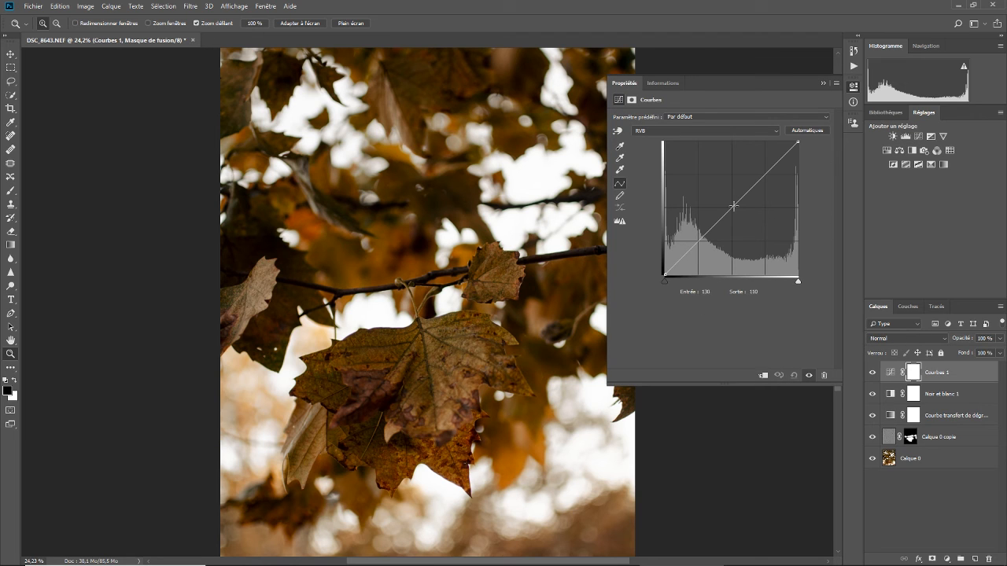
{"action": "left_click_drag", "start_coordinate": [685, 243], "coordinate": [702, 262]}
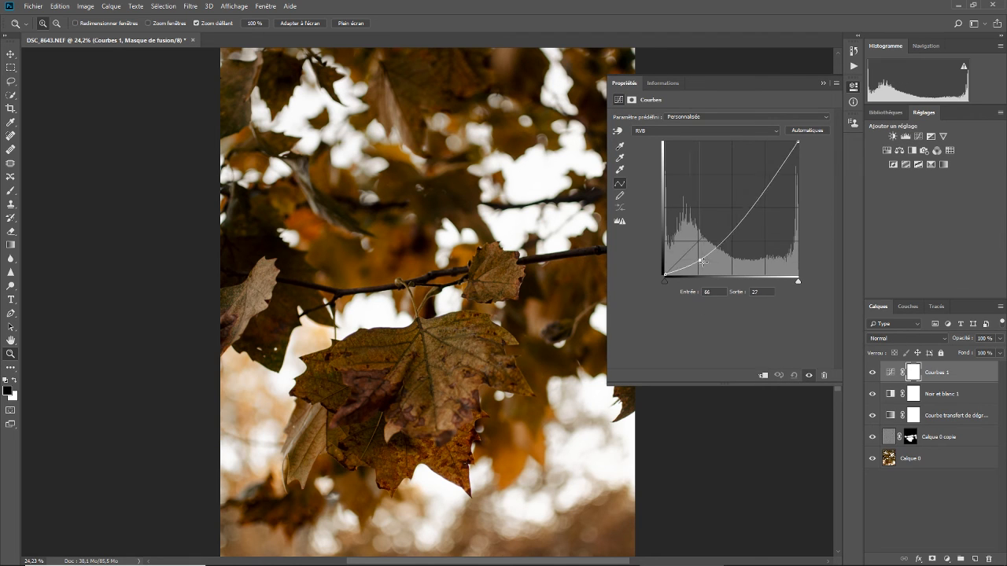
{"action": "left_click_drag", "start_coordinate": [769, 171], "coordinate": [751, 160]}
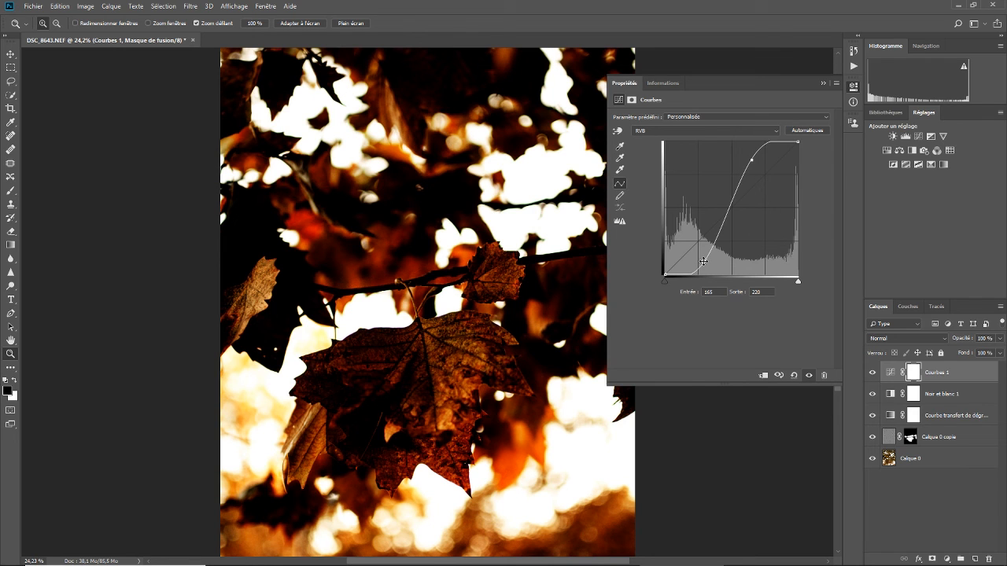
{"action": "left_click_drag", "start_coordinate": [702, 262], "coordinate": [697, 248]}
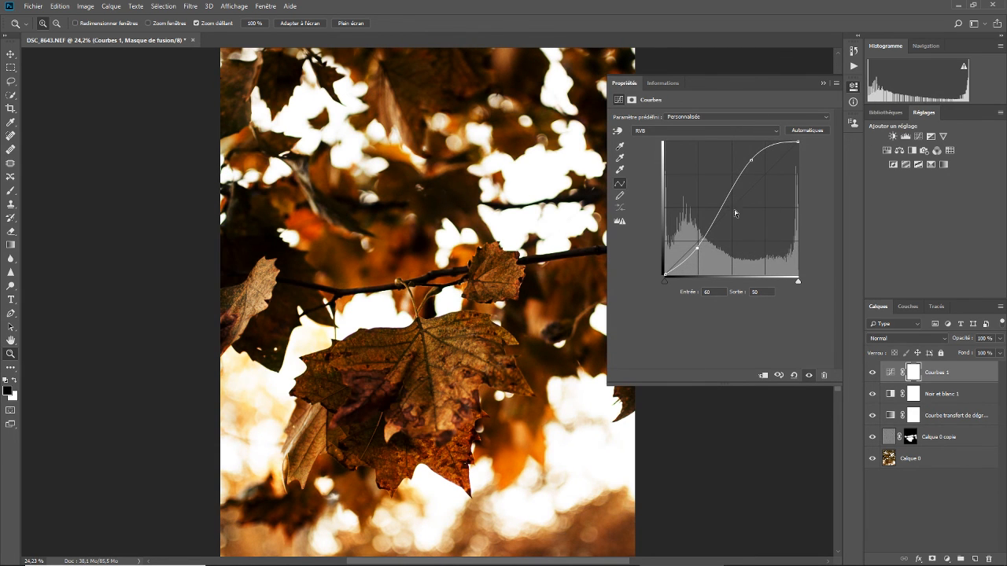
{"action": "left_click_drag", "start_coordinate": [748, 162], "coordinate": [742, 188]}
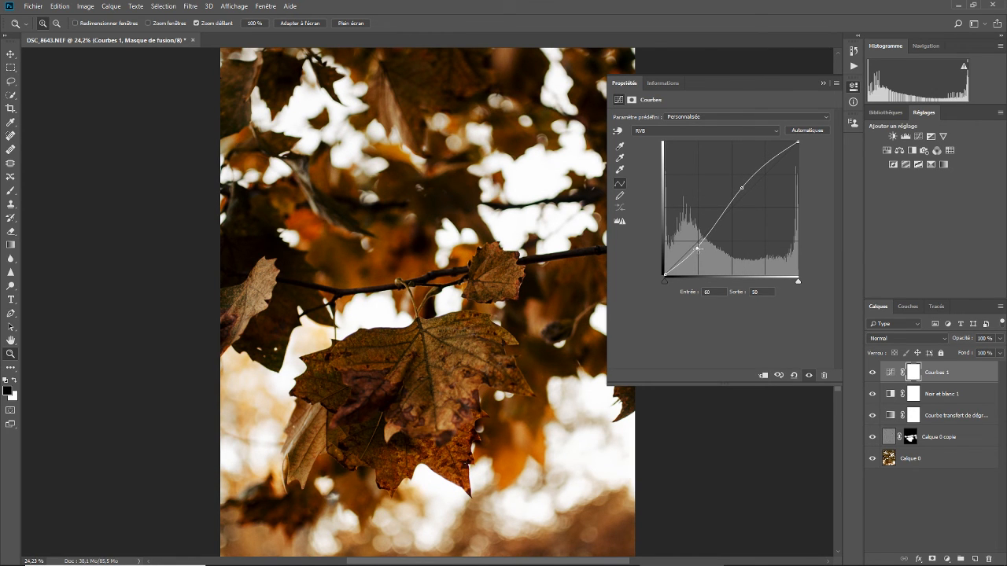
{"action": "left_click_drag", "start_coordinate": [697, 248], "coordinate": [687, 253]}
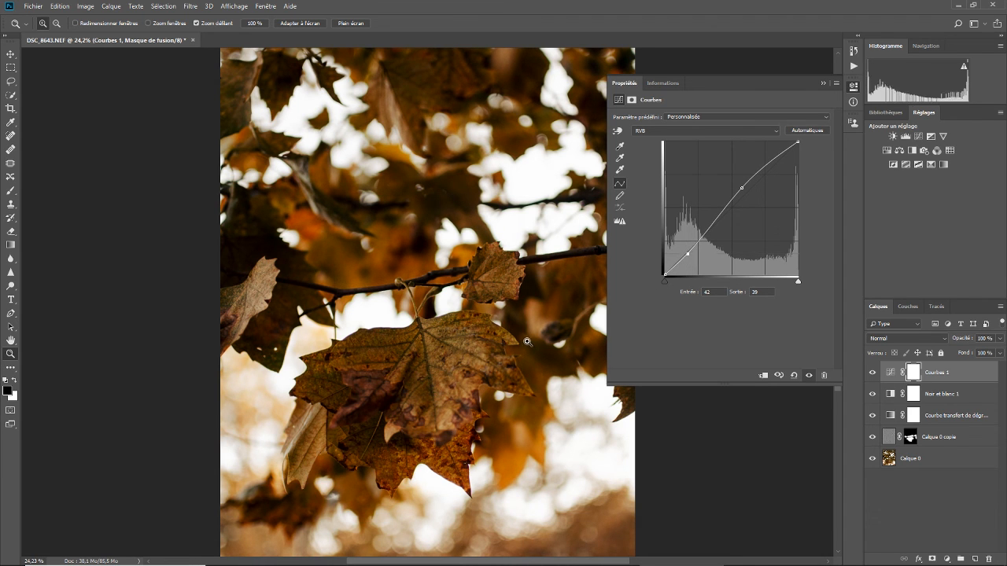
{"action": "left_click", "coordinate": [824, 83]}
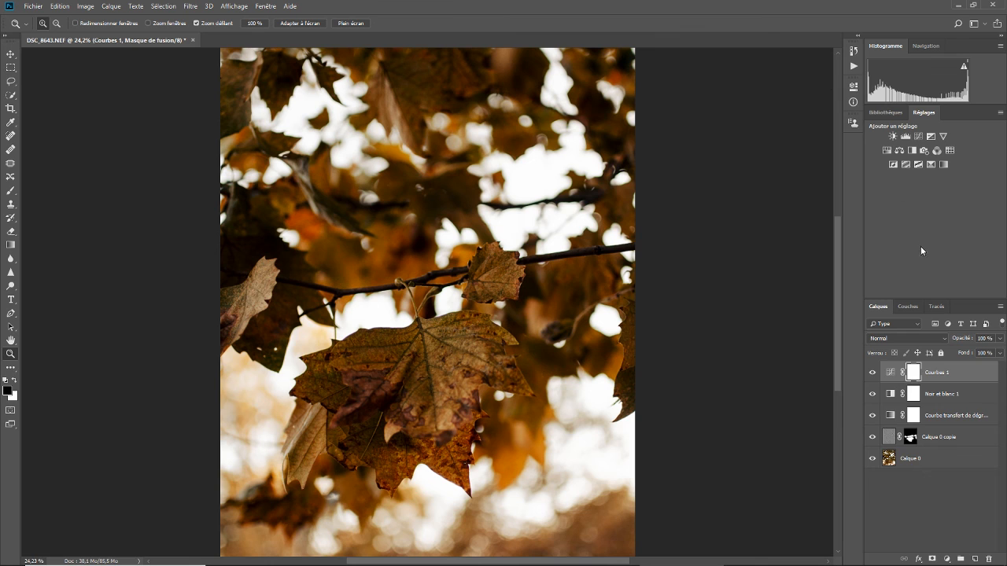
Merge all visible layers into Calque 0.
{"action": "left_click", "coordinate": [932, 460]}
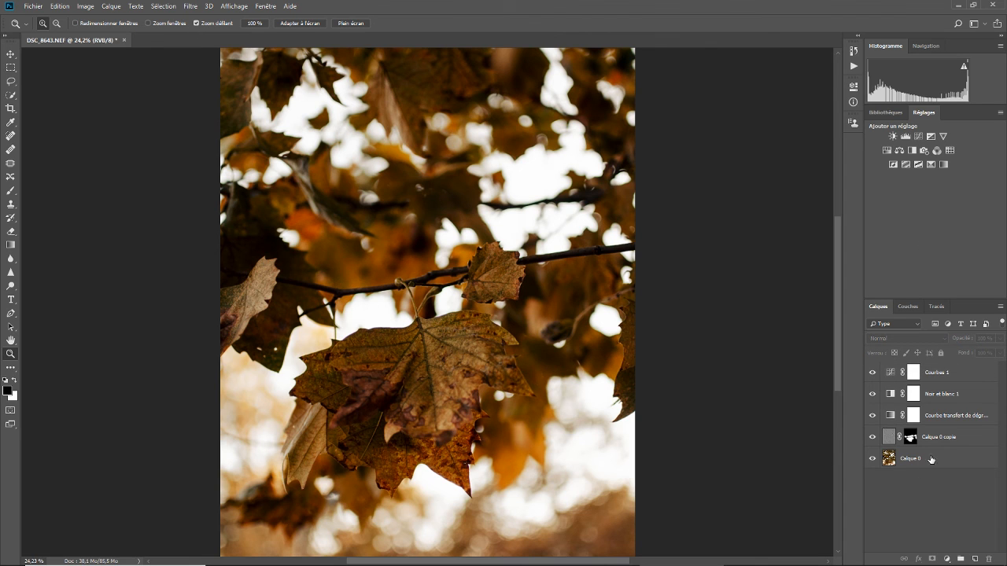
{"action": "right_click", "coordinate": [930, 460]}
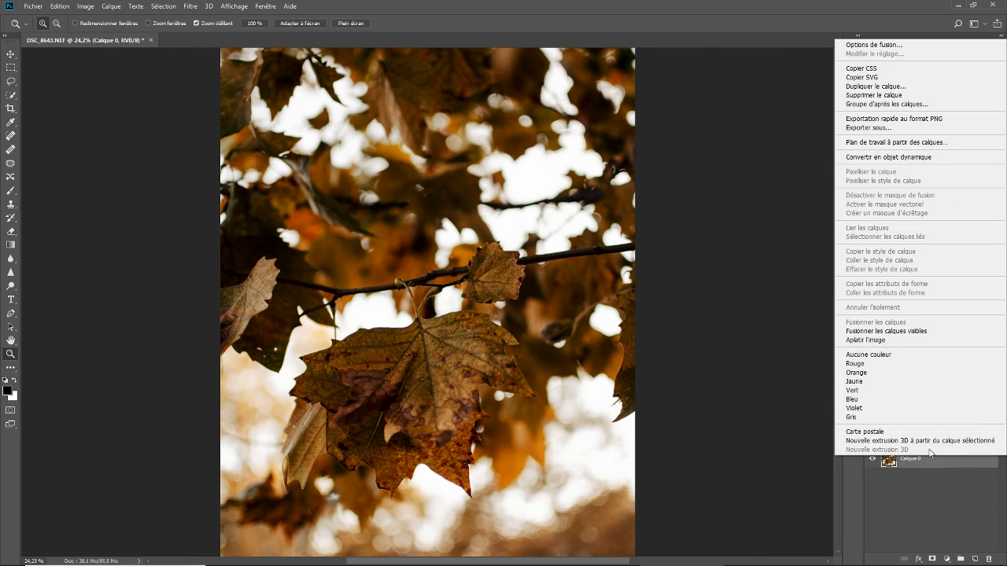
{"action": "left_click", "coordinate": [889, 332]}
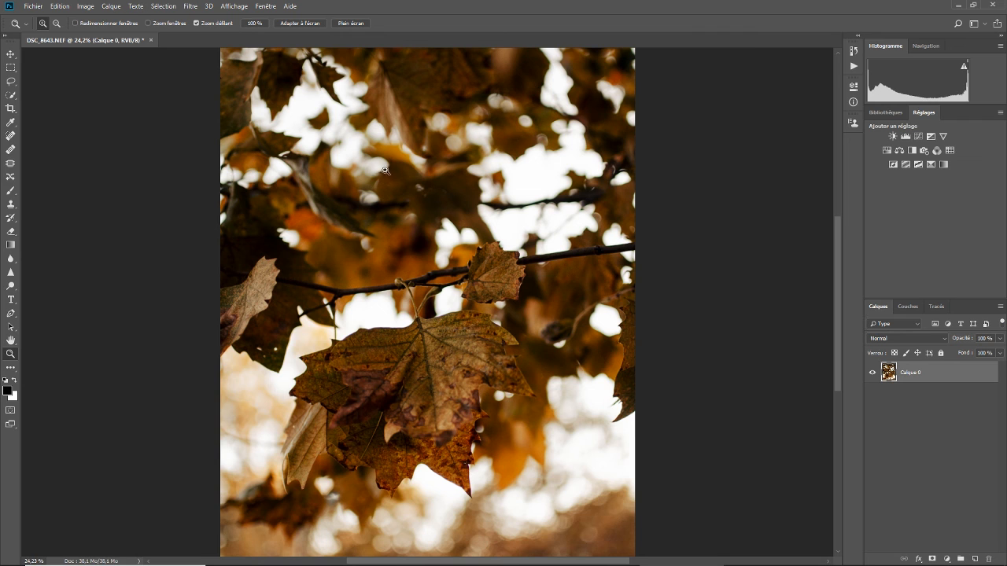
Set up a Camera Raw post-crop vignette on Calque 0 with Niveau -15, Milieu 28 and Tons clairs 100.
{"action": "scroll", "coordinate": [434, 219], "scroll_direction": "down", "scroll_amount": 2}
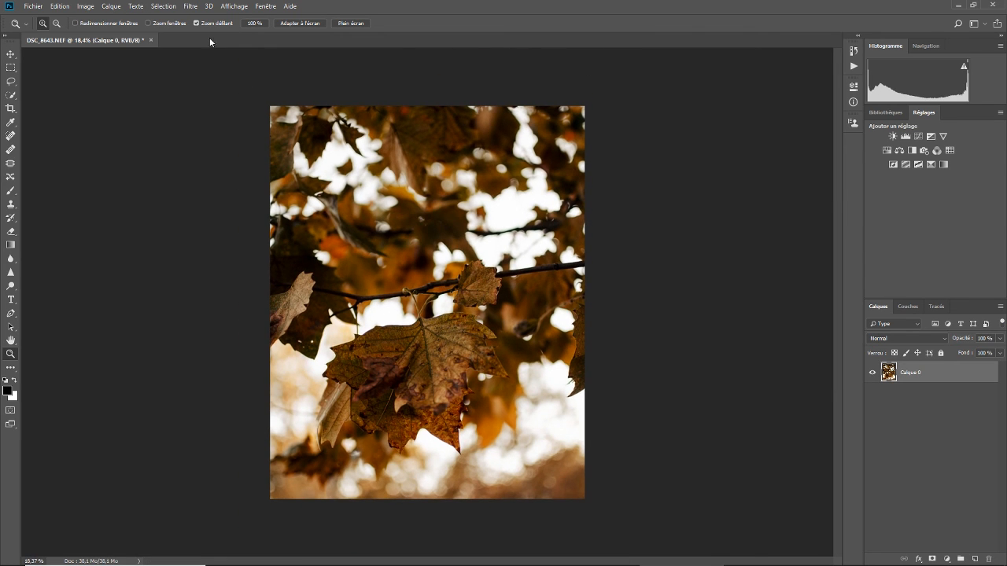
{"action": "left_click", "coordinate": [192, 6]}
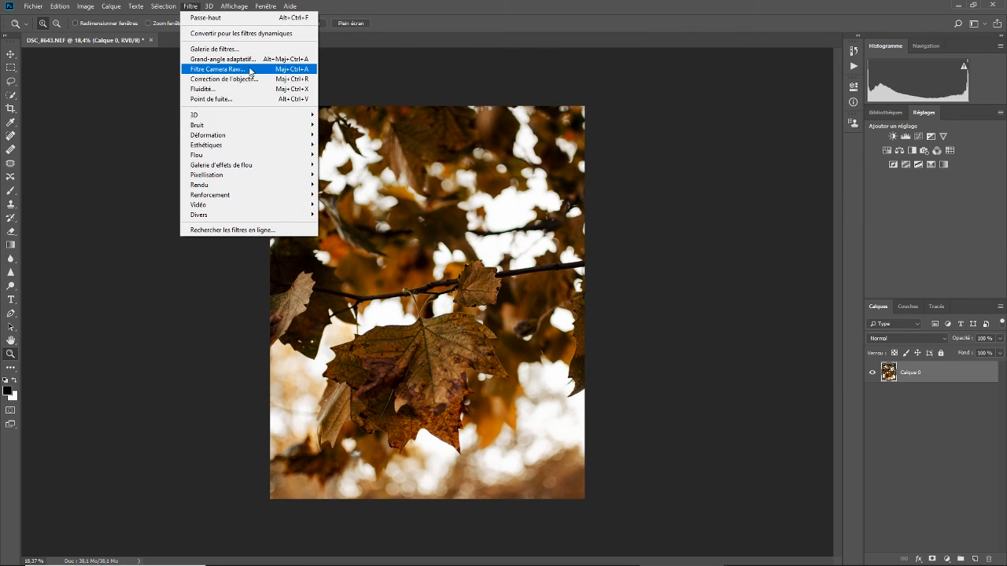
{"action": "left_click", "coordinate": [217, 69]}
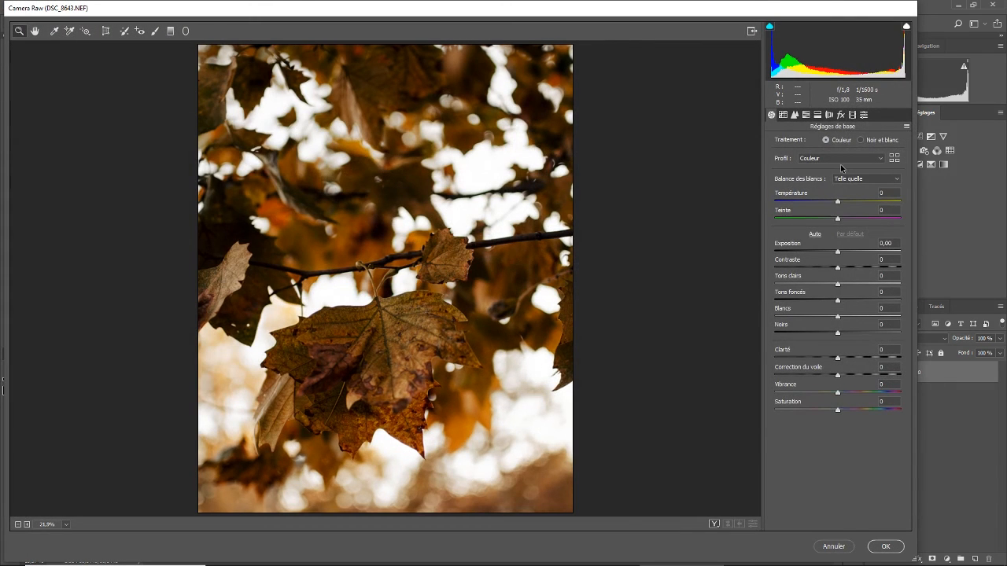
{"action": "left_click", "coordinate": [840, 115]}
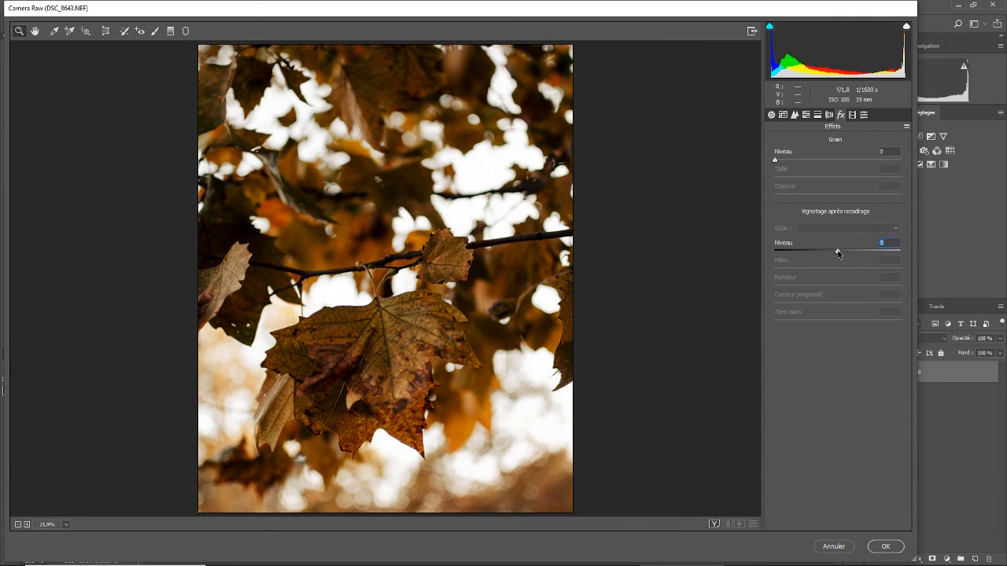
{"action": "left_click_drag", "start_coordinate": [837, 252], "coordinate": [734, 262]}
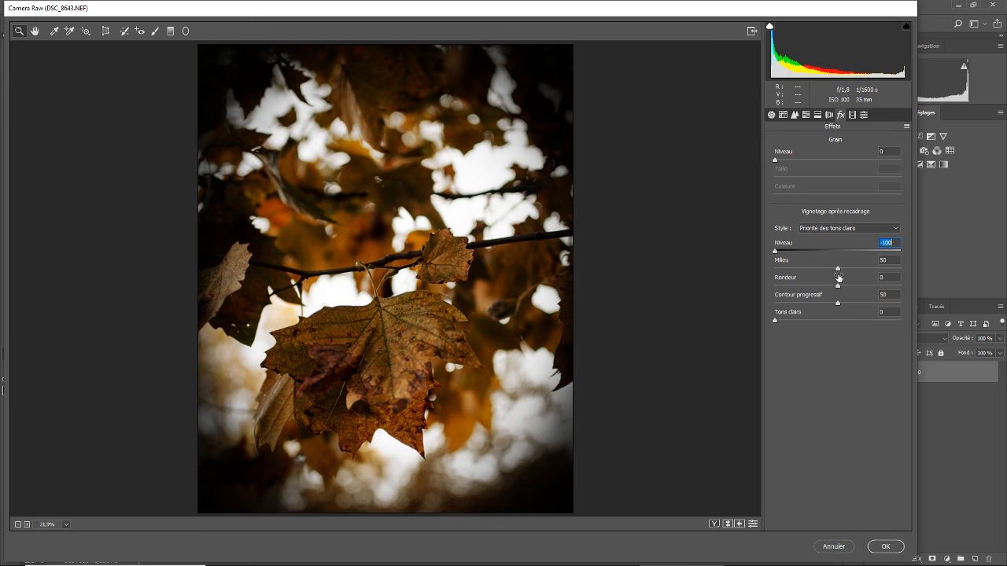
{"action": "left_click_drag", "start_coordinate": [838, 272], "coordinate": [810, 272]}
{"action": "left_click_drag", "start_coordinate": [775, 321], "coordinate": [904, 320]}
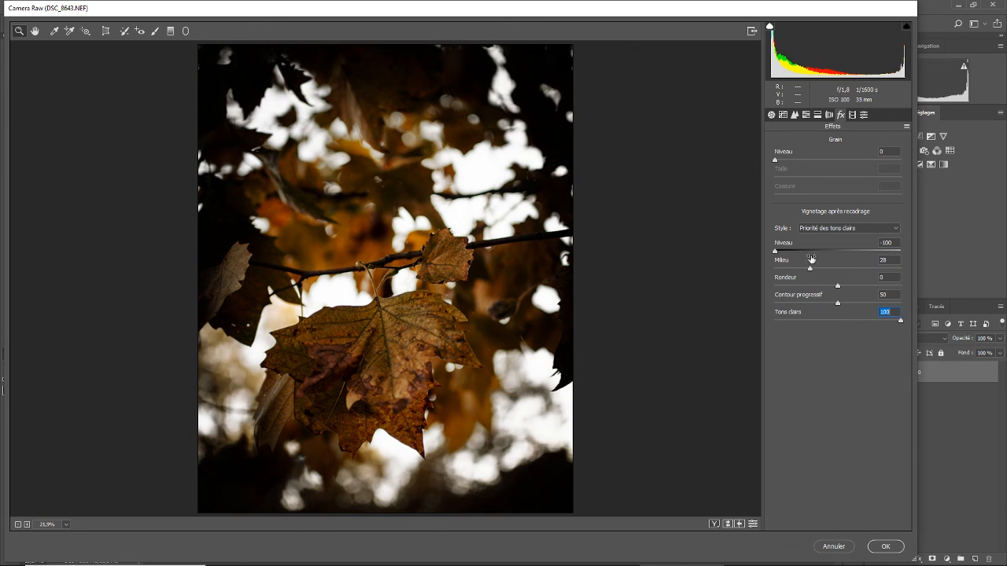
{"action": "left_click_drag", "start_coordinate": [776, 252], "coordinate": [828, 253]}
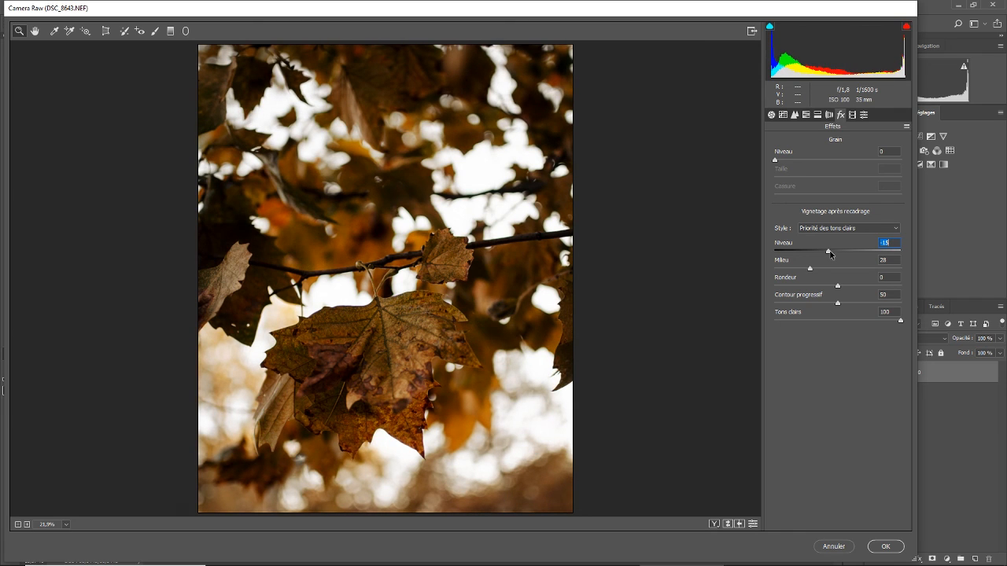
Compare the preview with and without the vignette, and apply the Camera Raw filter.
{"action": "key", "text": "ctrl+alt+p"}
{"action": "key", "text": "ctrl+alt+p"}
{"action": "key", "text": "ctrl+alt+p"}
{"action": "key", "text": "ctrl+alt+p"}
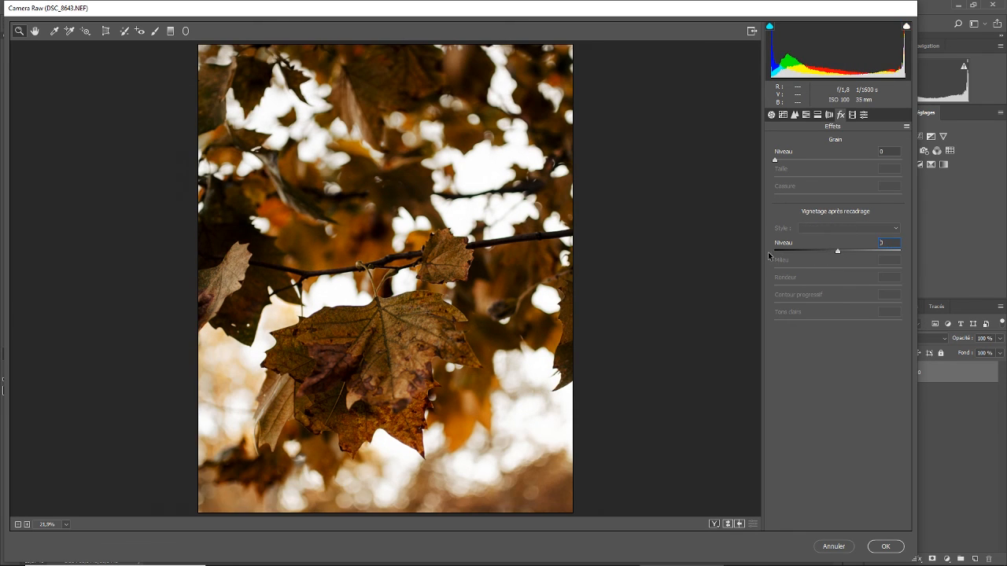
{"action": "key", "text": "ctrl+alt+p"}
{"action": "key", "text": "ctrl+alt+p"}
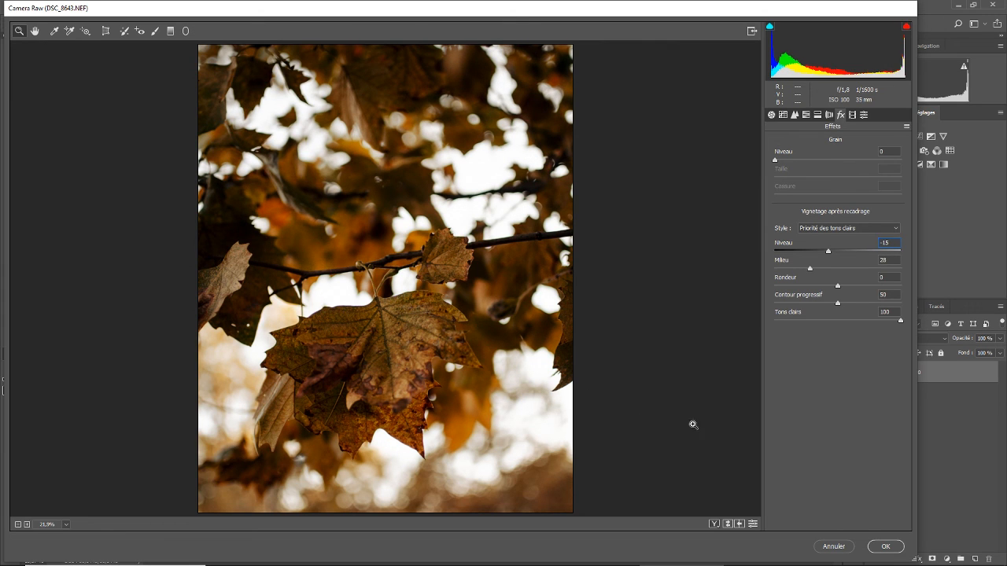
{"action": "left_click", "coordinate": [886, 546]}
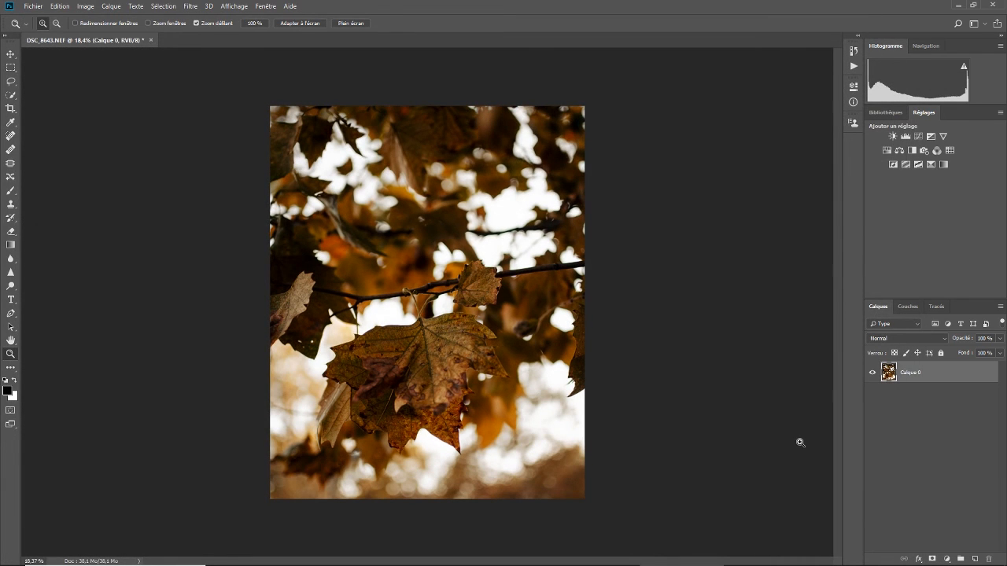